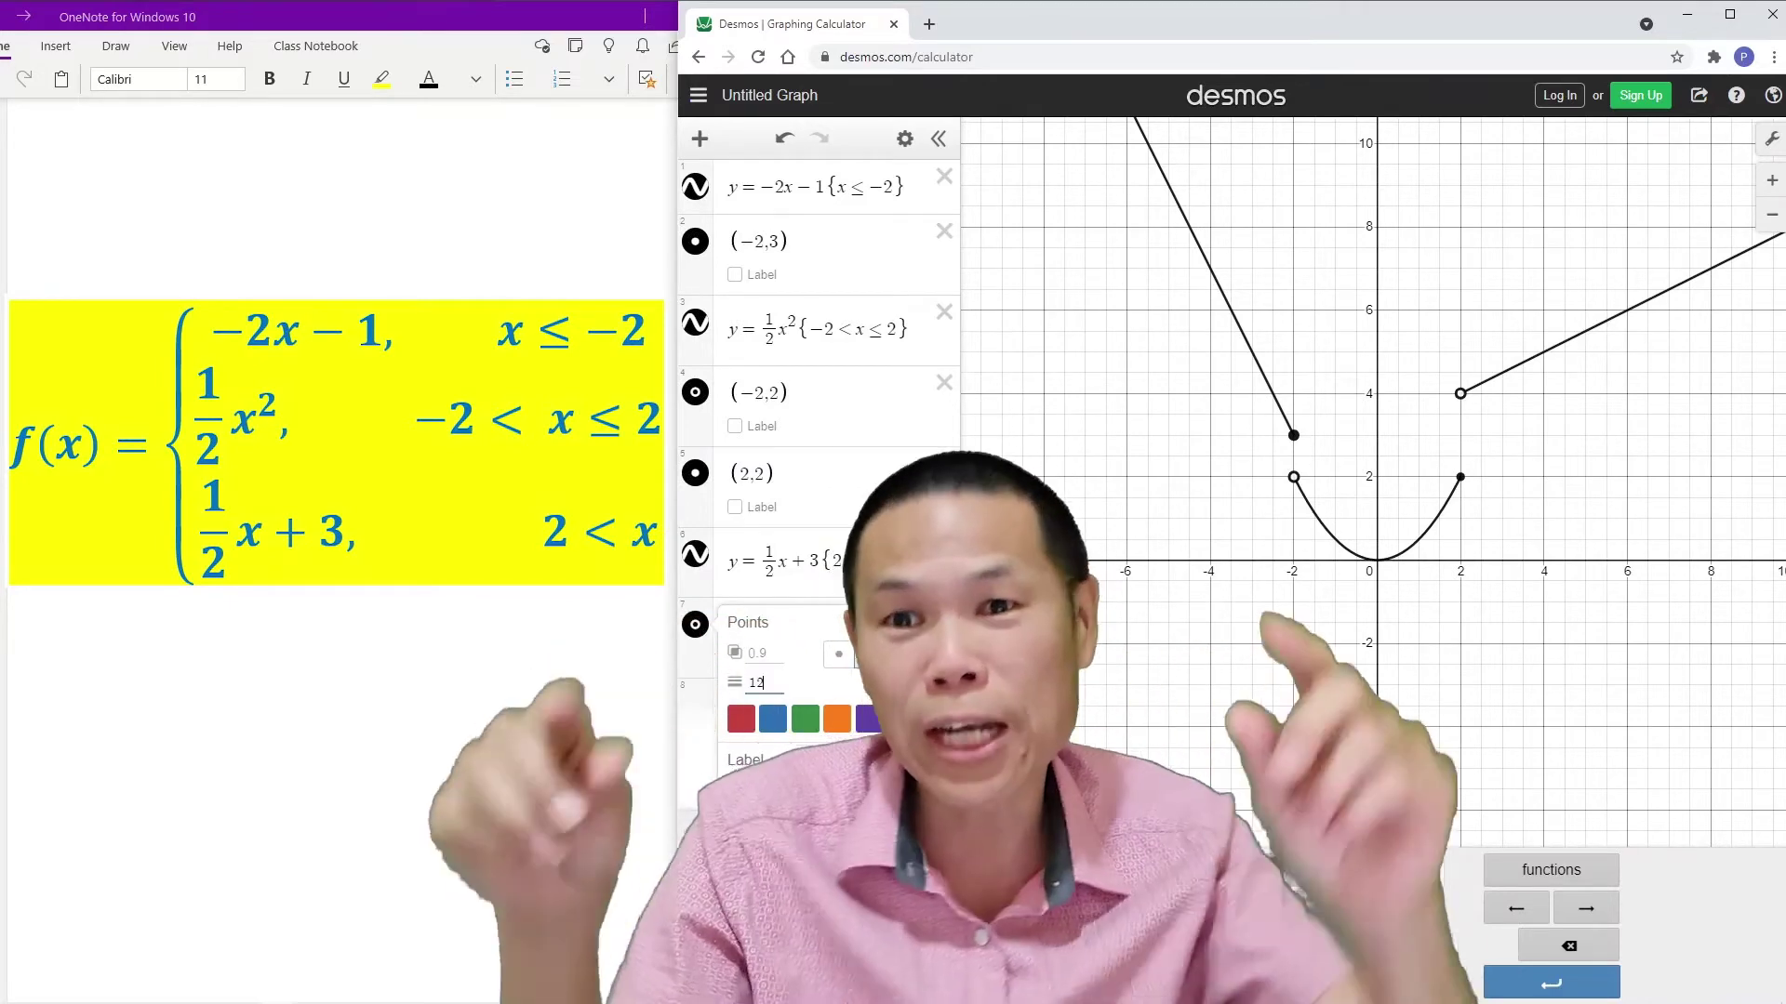
key(Escape)
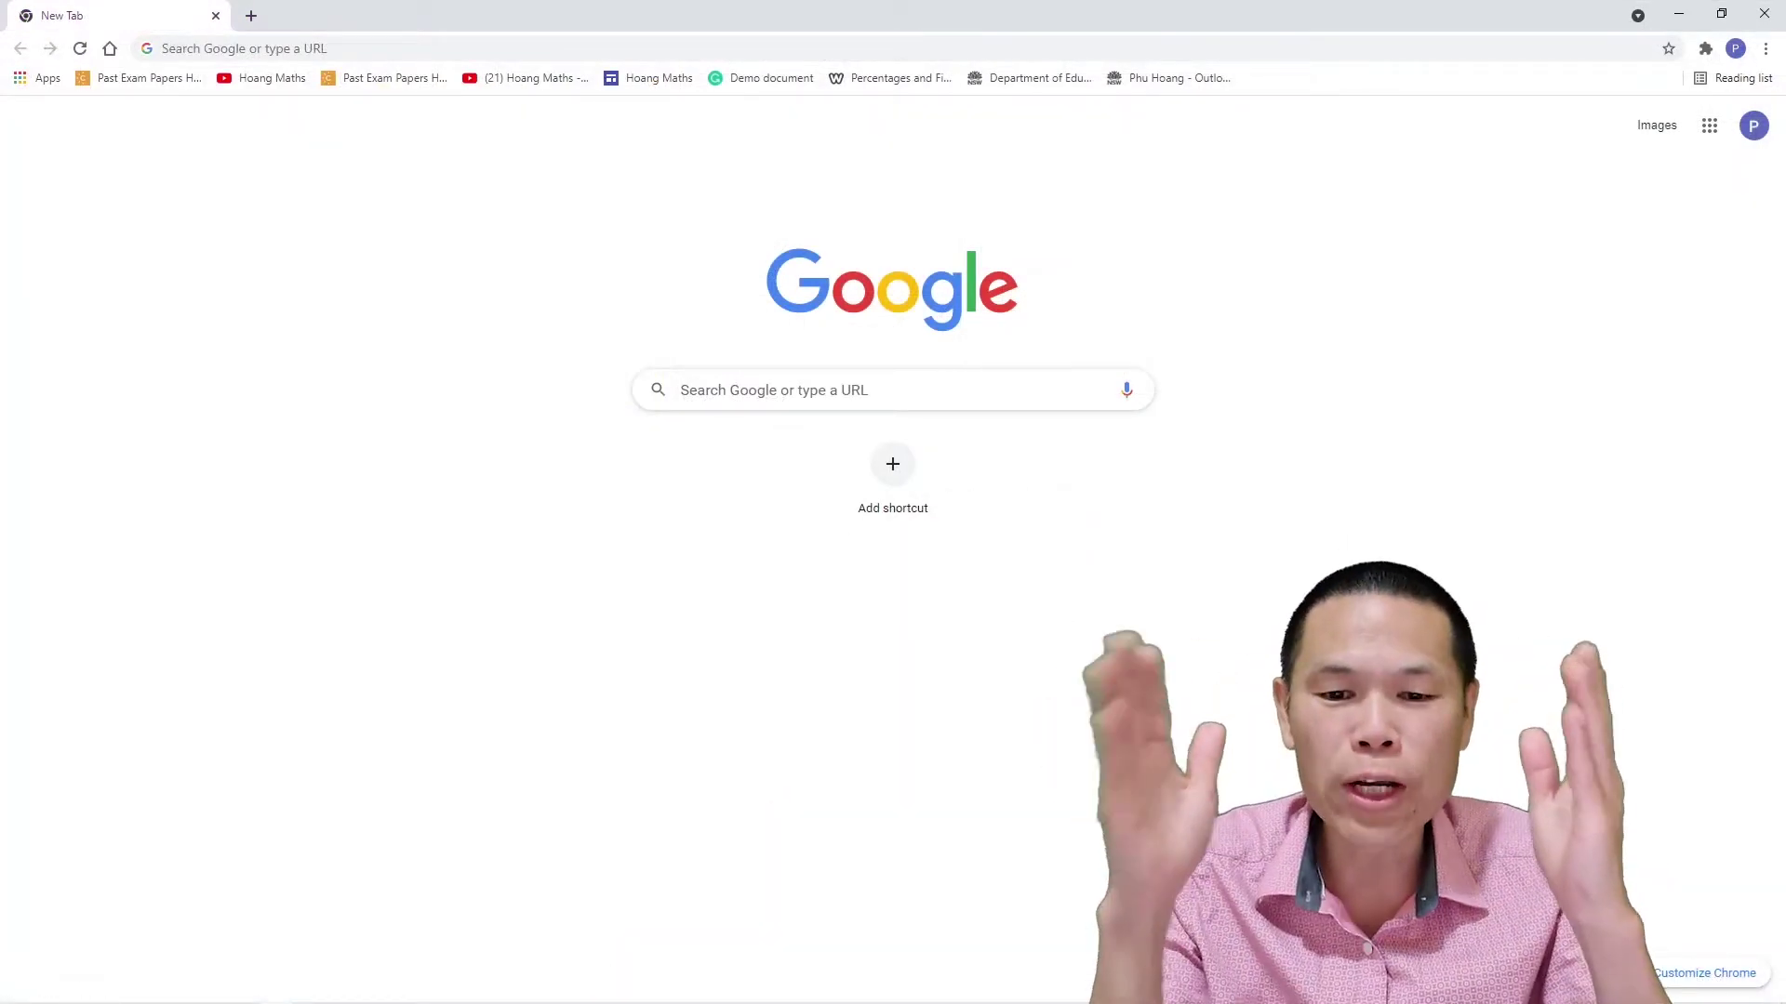
Step: Search Google for "desmos graph" and open the Desmos Graphing Calculator result
click(773, 389)
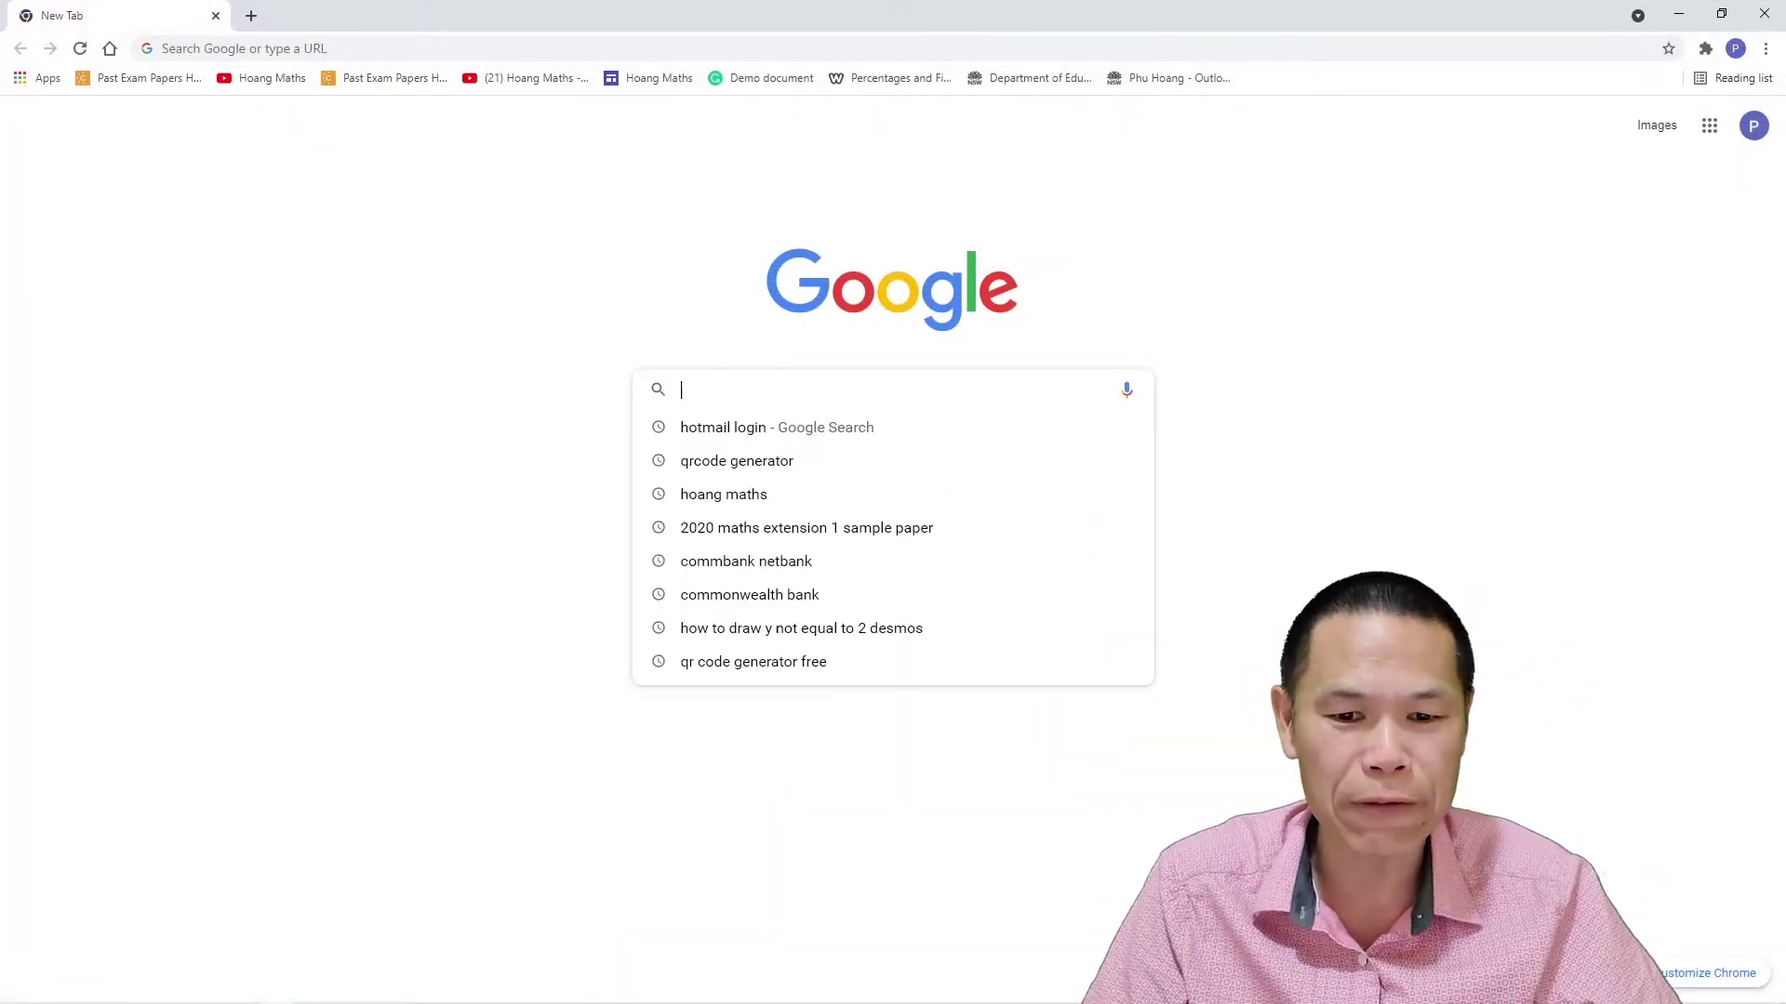
text(desmos)
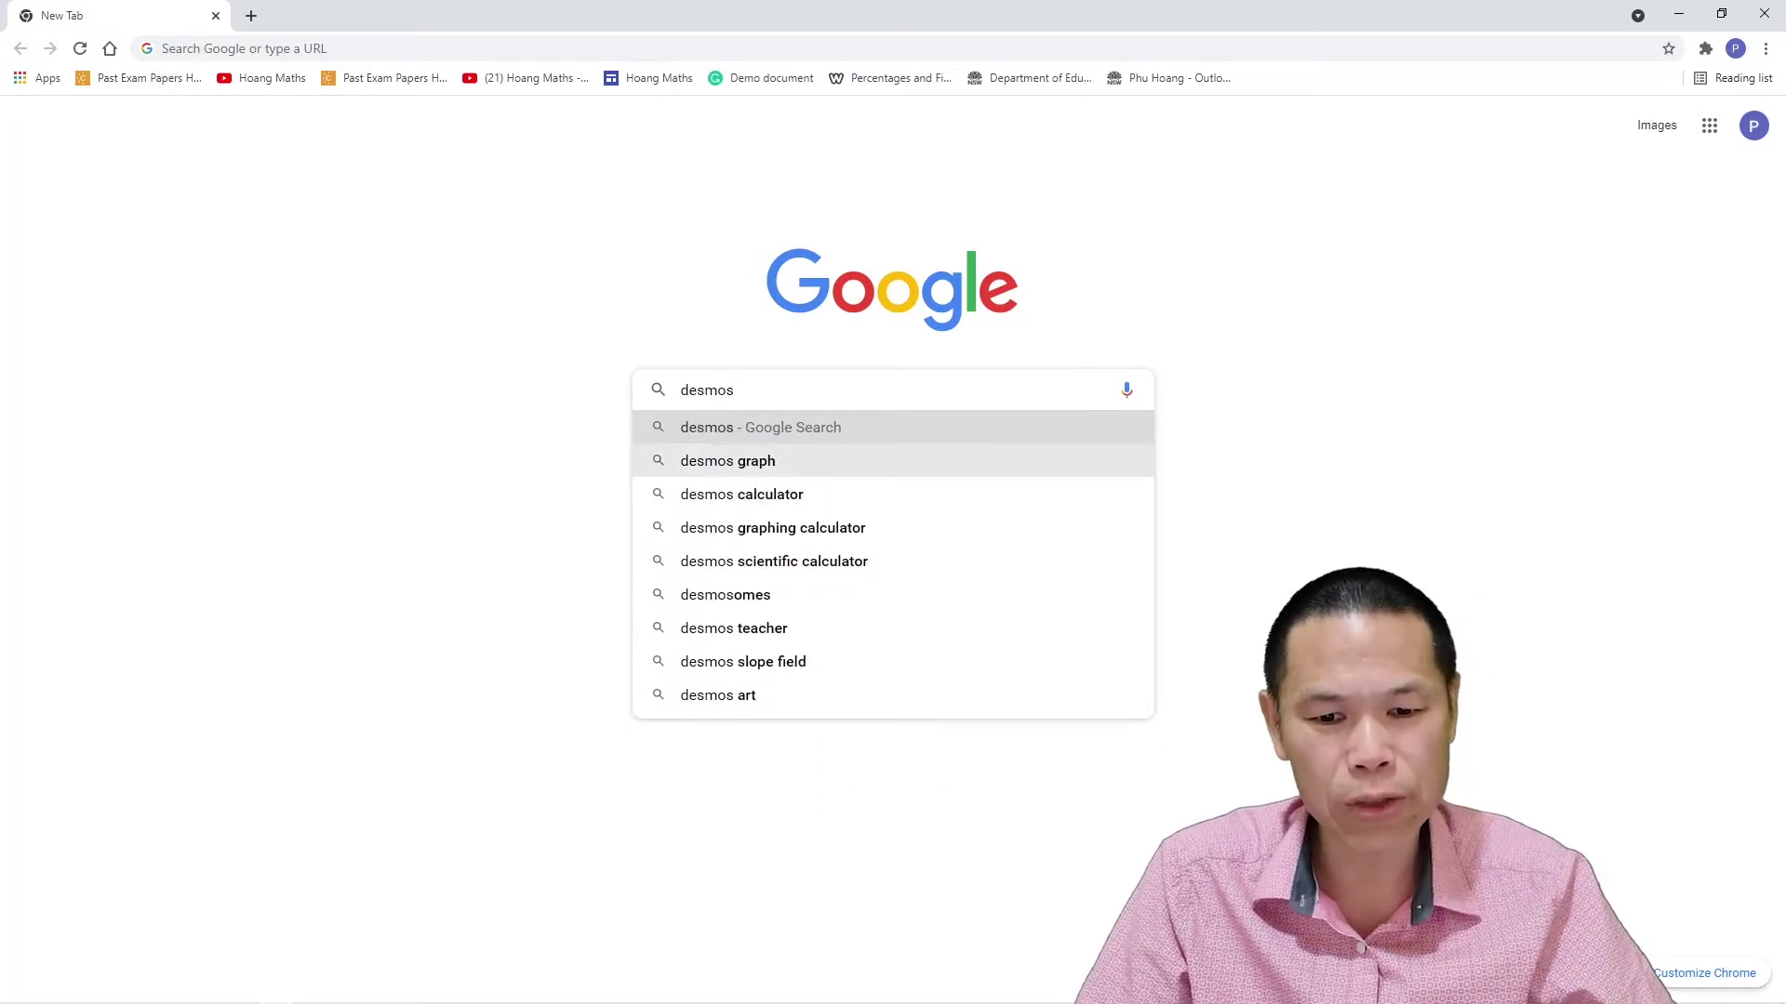
key(Down)
key(Return)
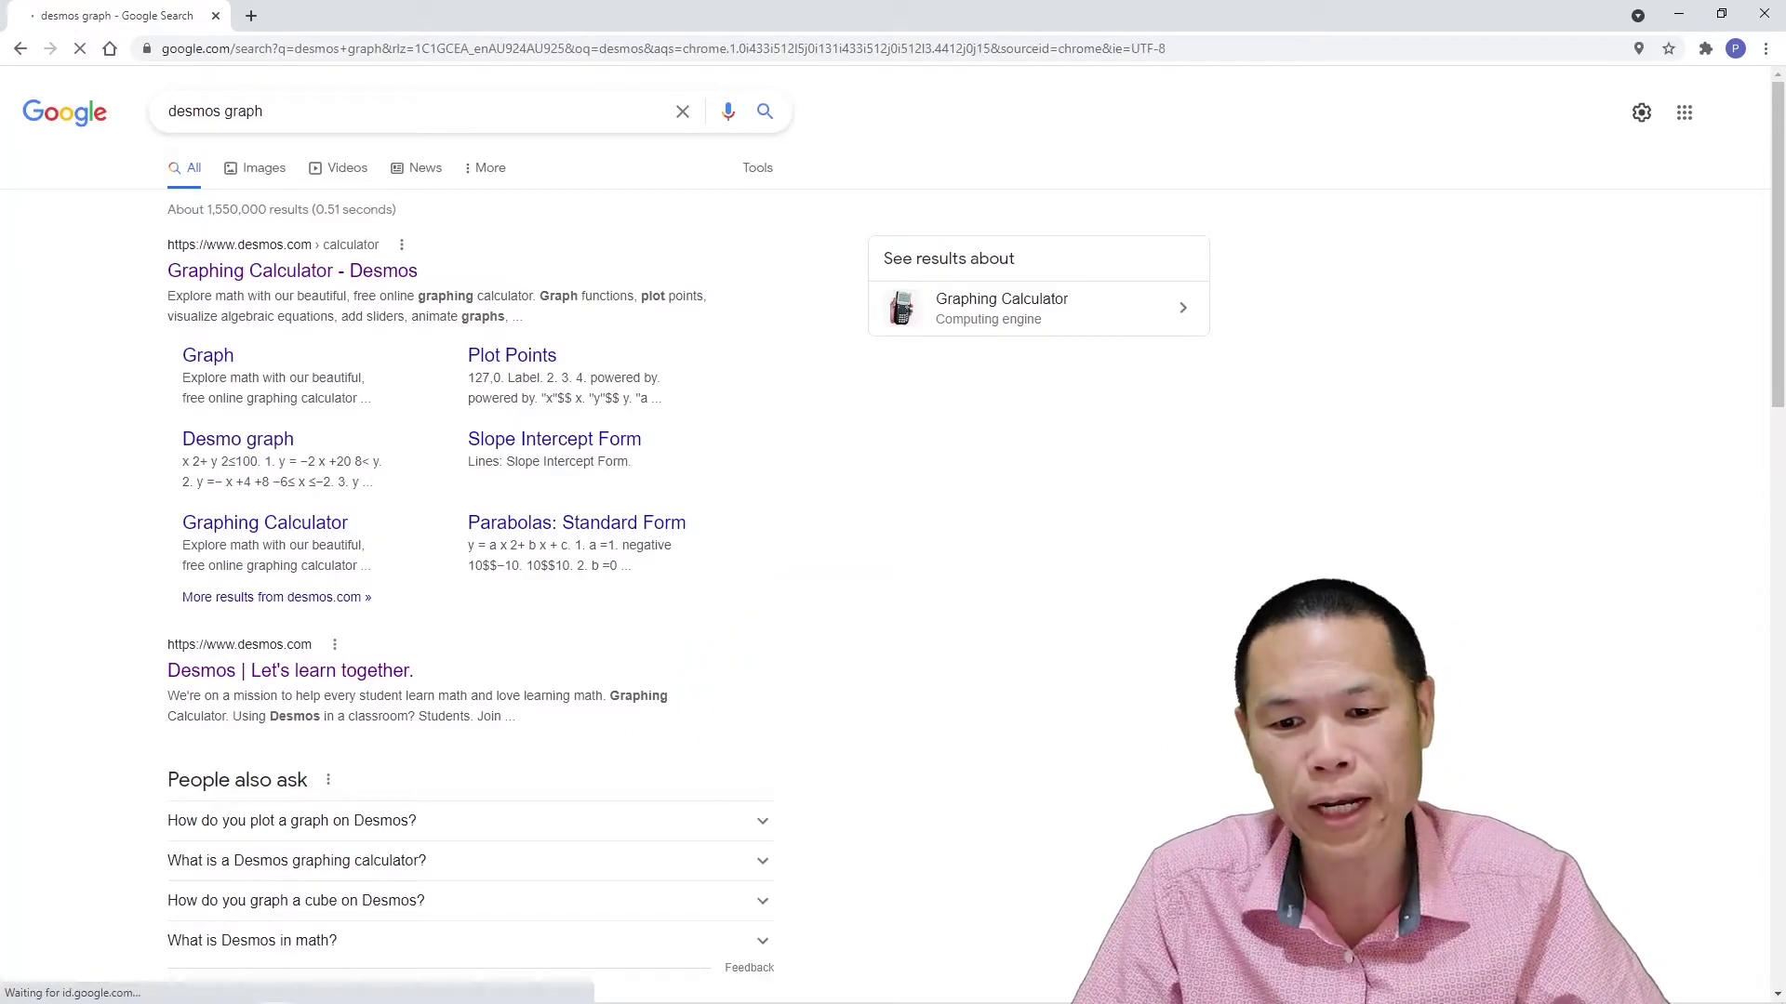
click(292, 271)
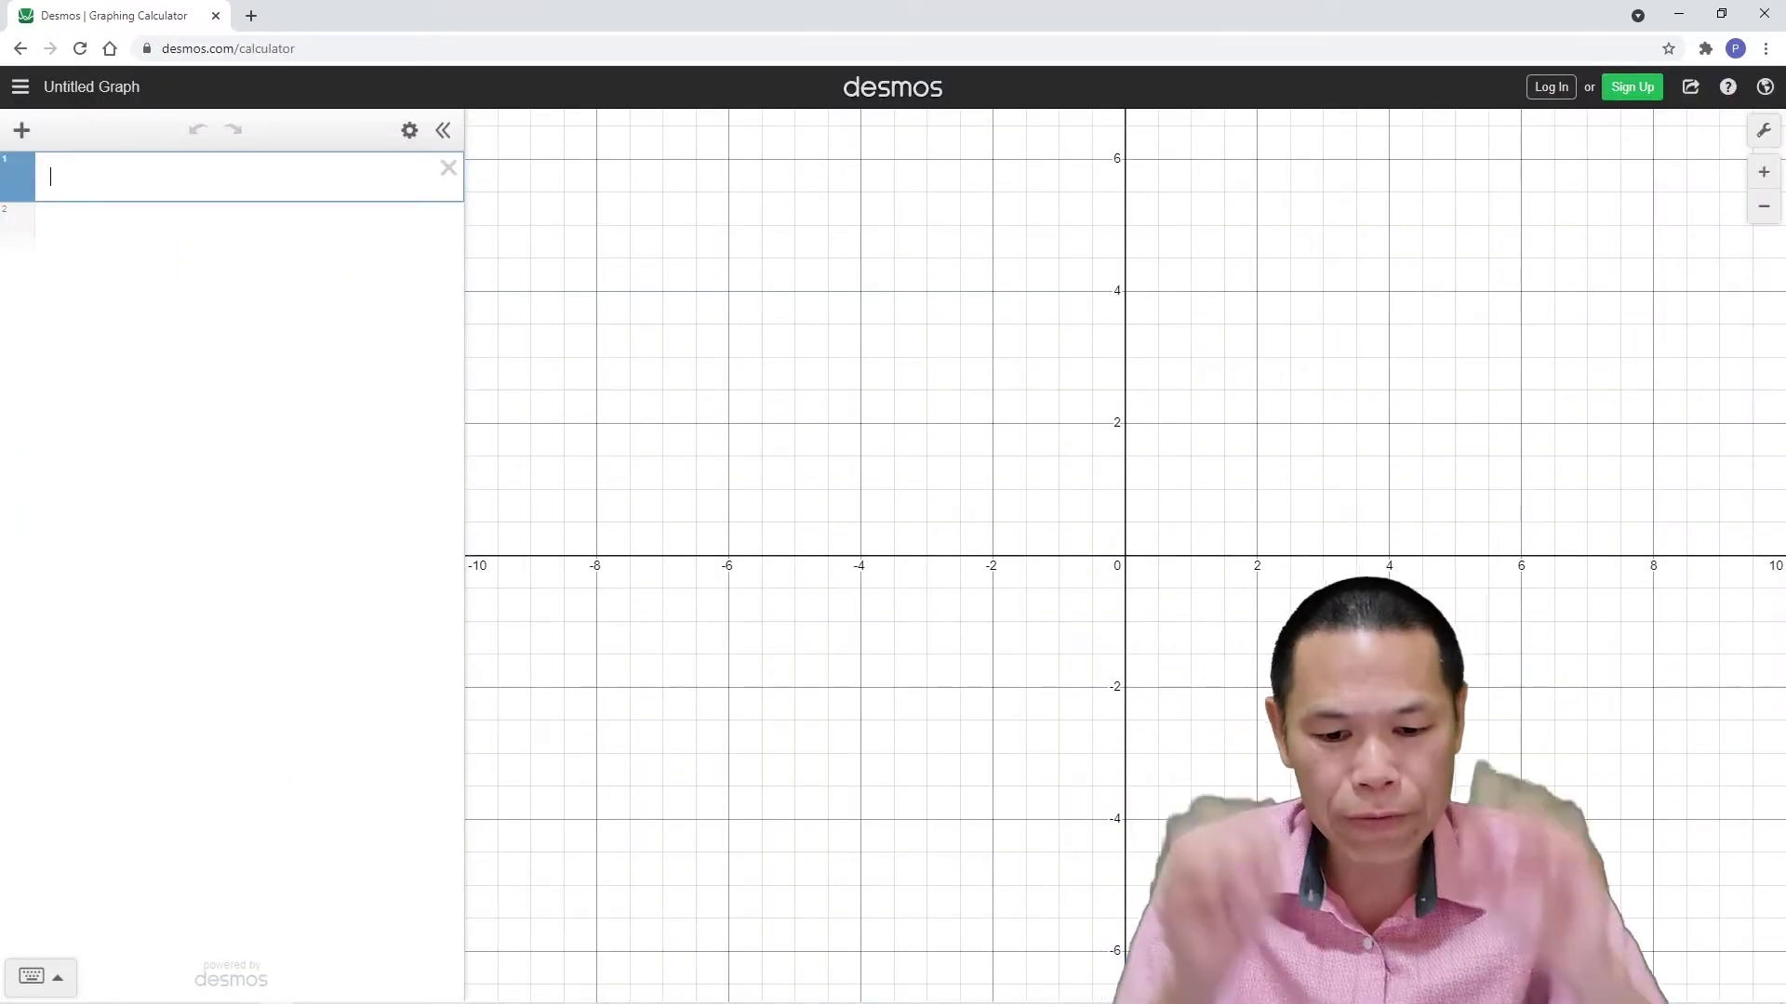
Step: Enter the parabola y = -(x-2)^2 + 1 as the first expression
text(y=)
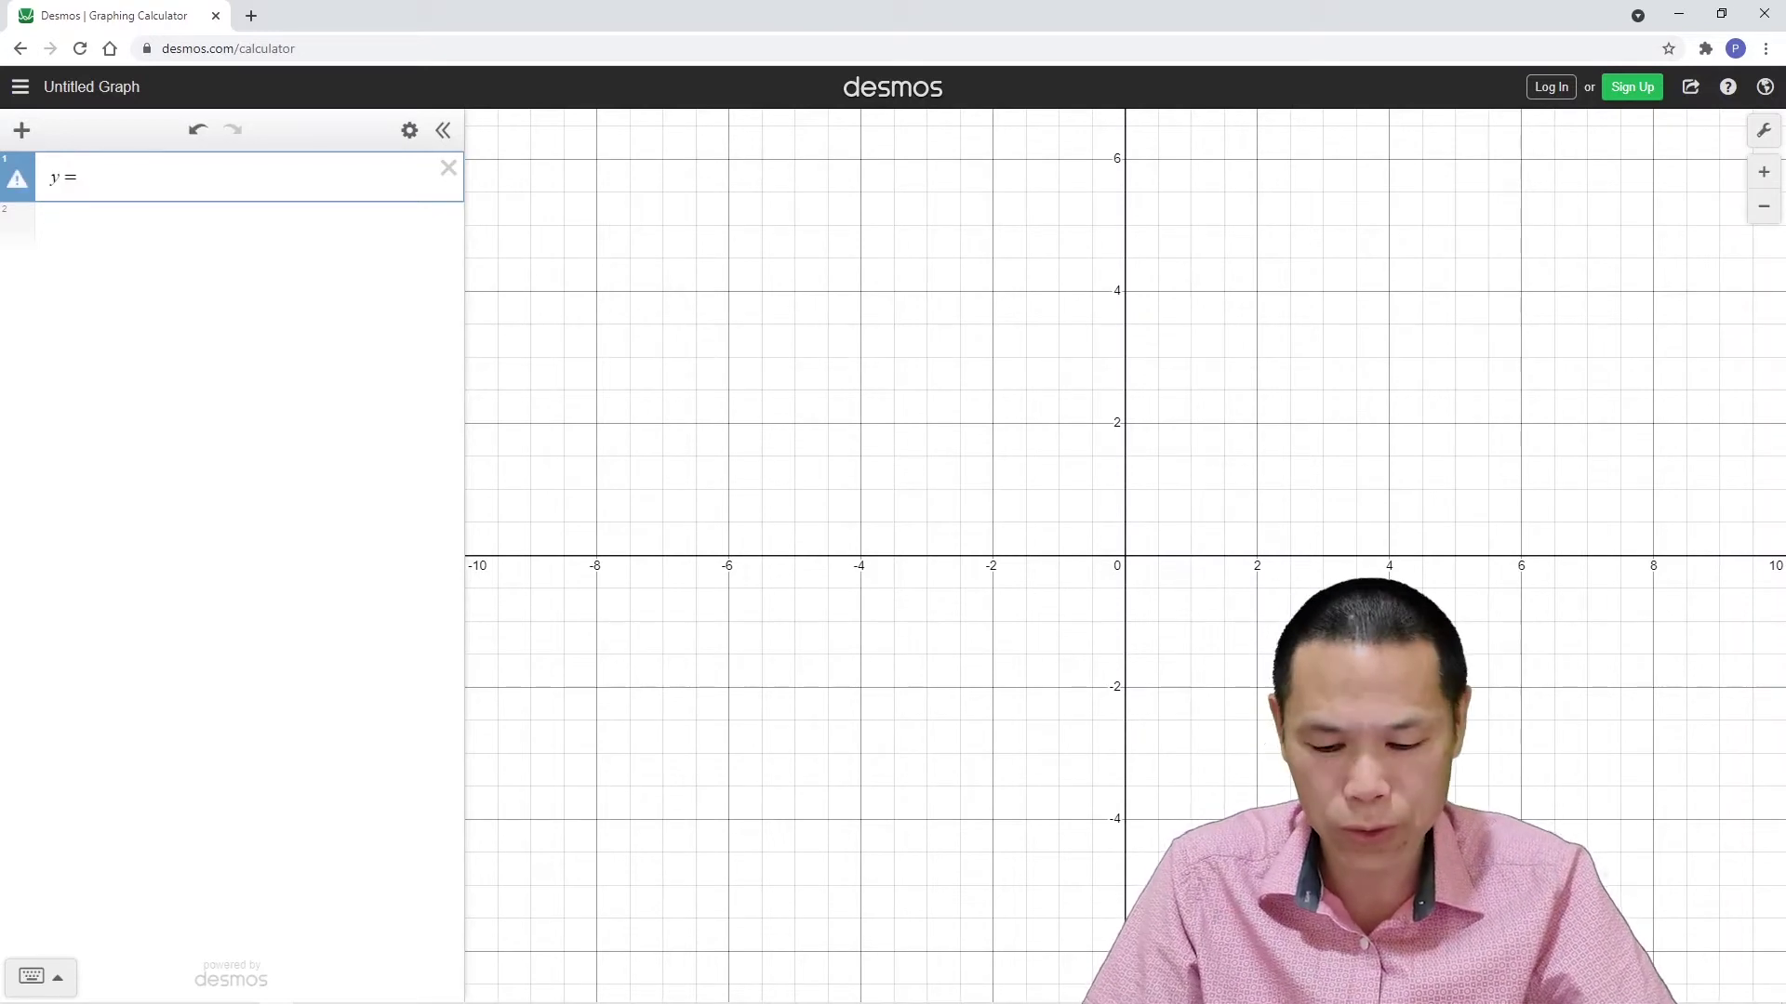
text(-()
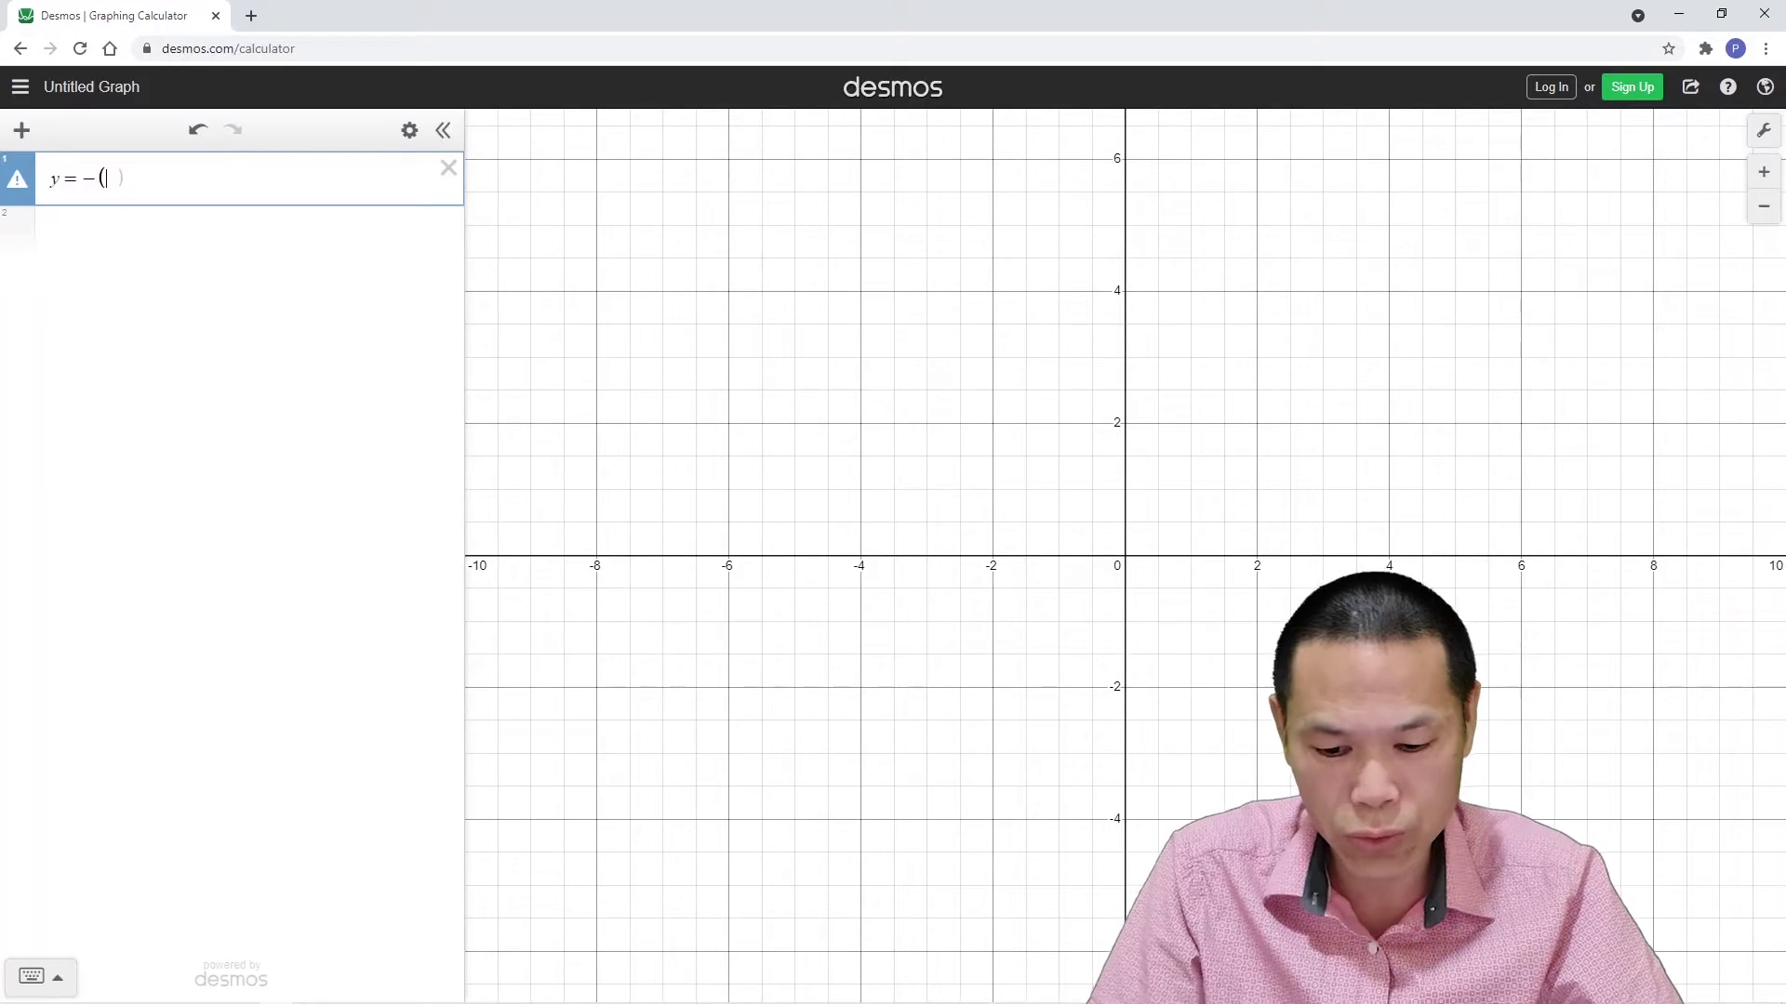
text(x-2)
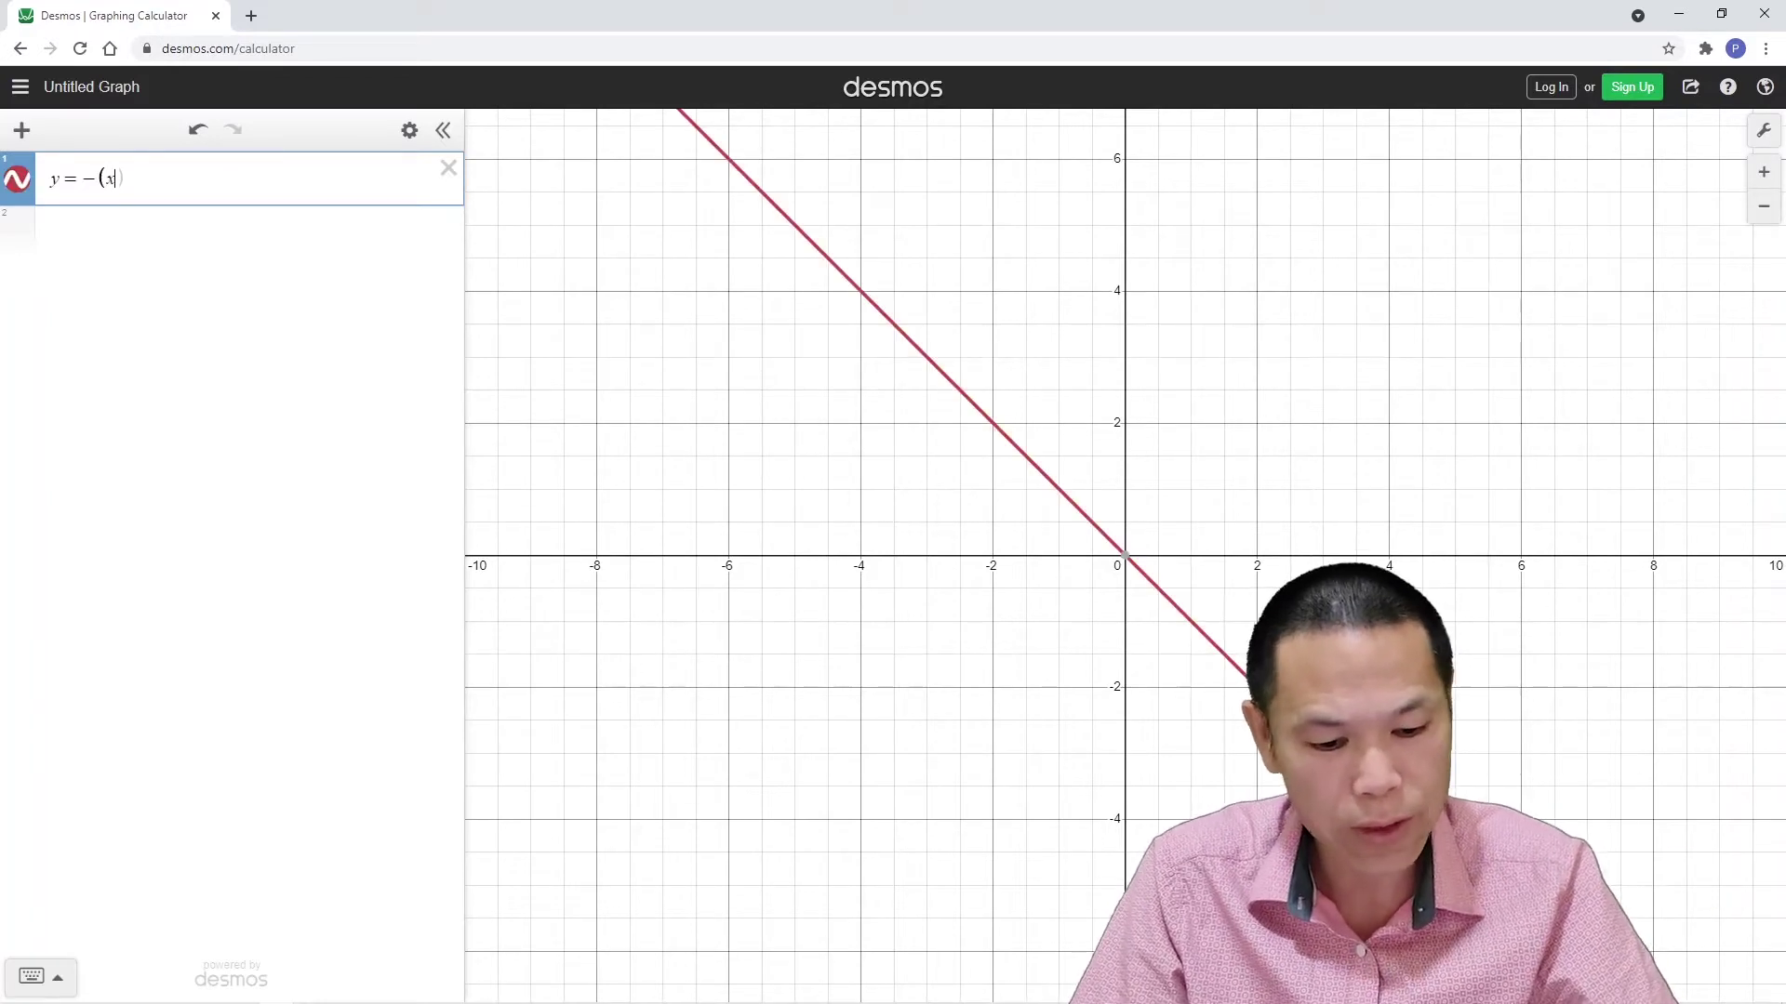
text())
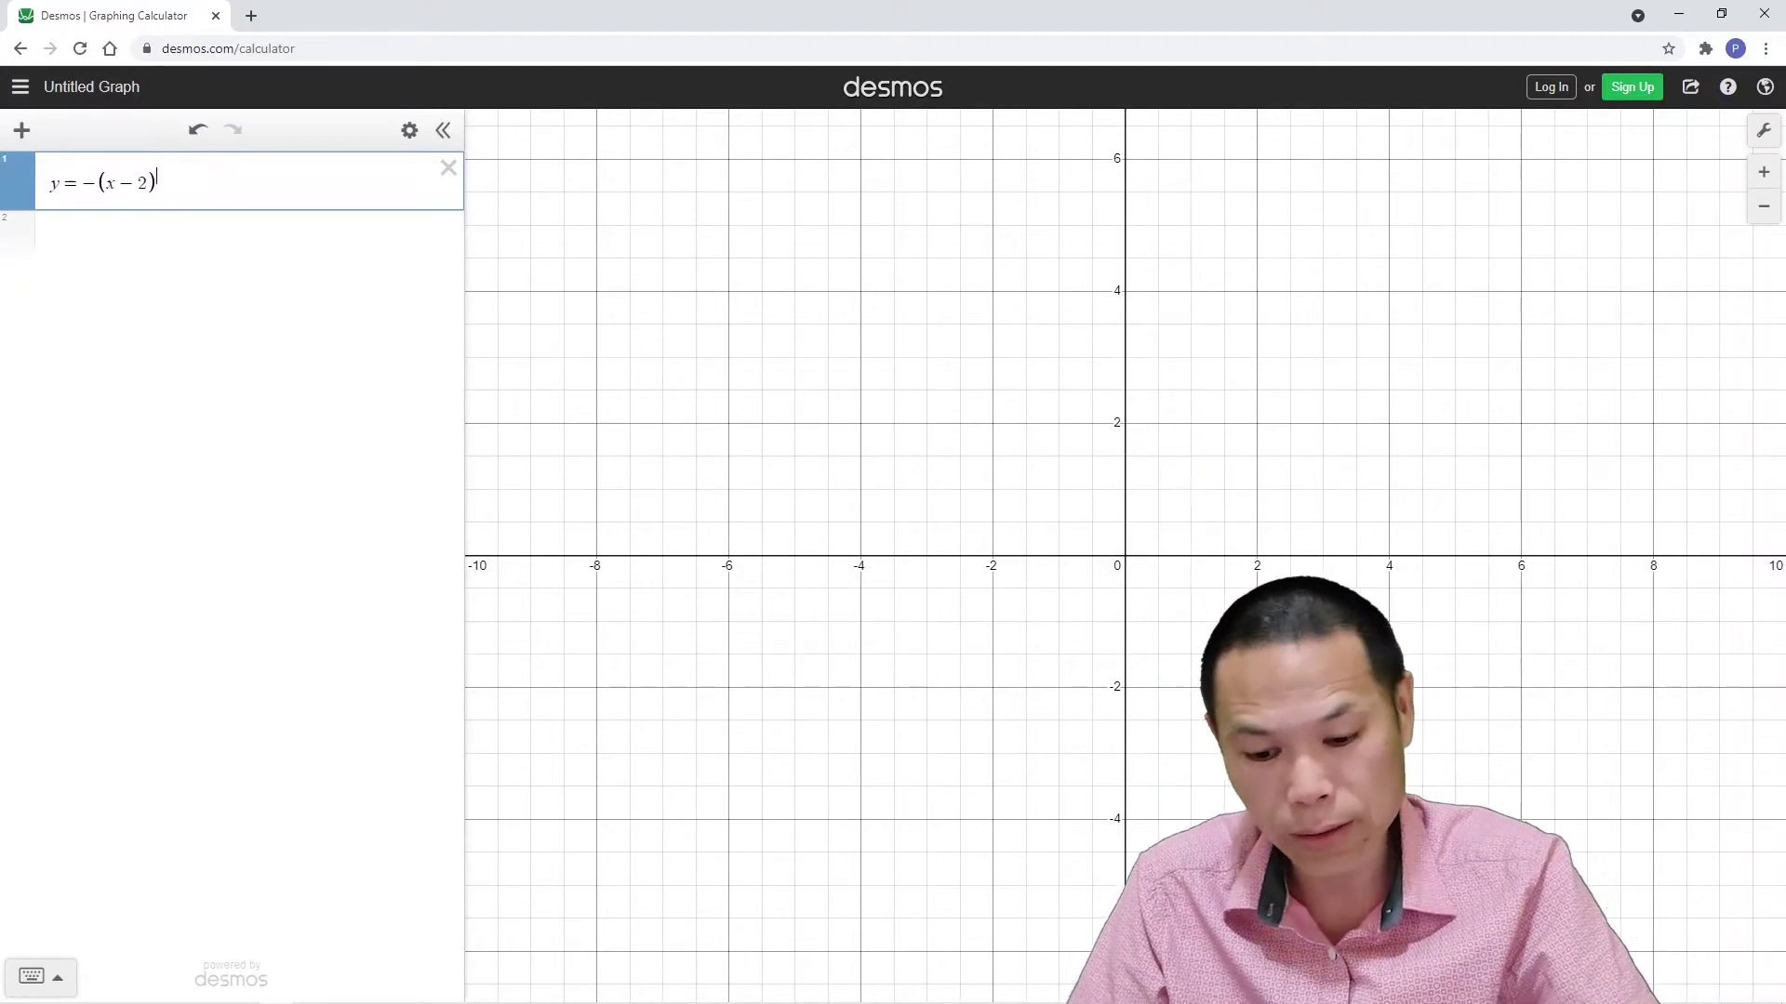
text(^2)
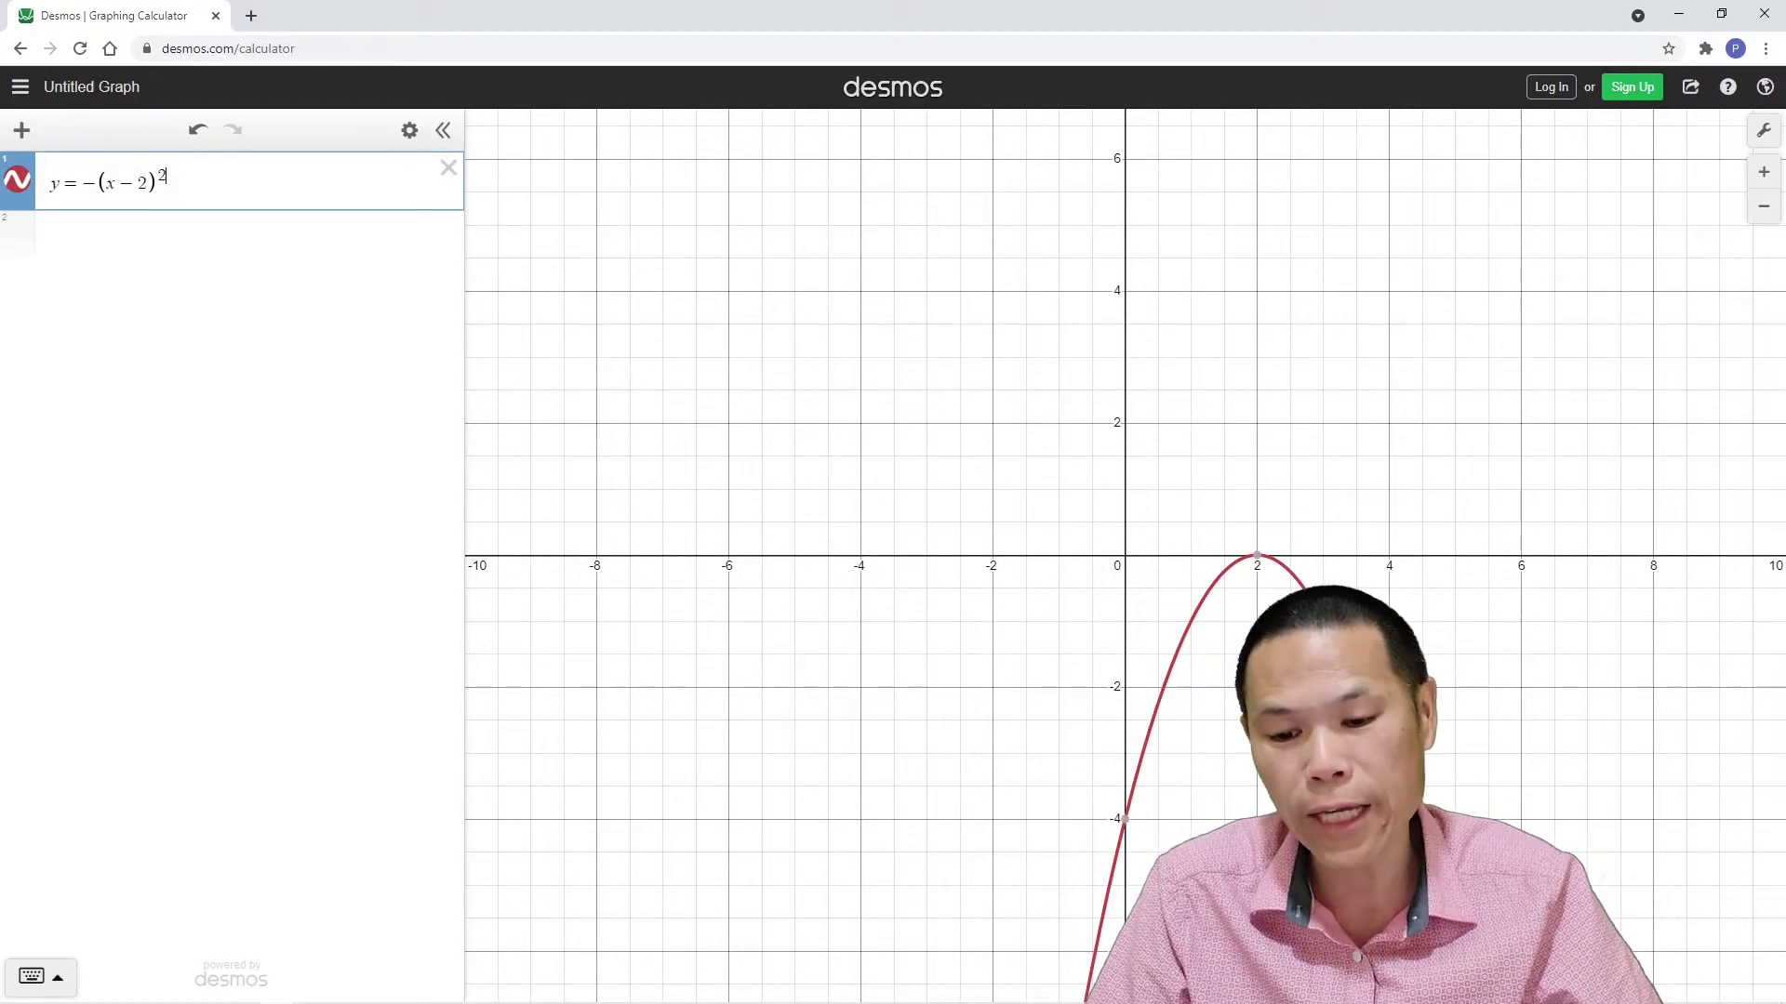
click(37, 976)
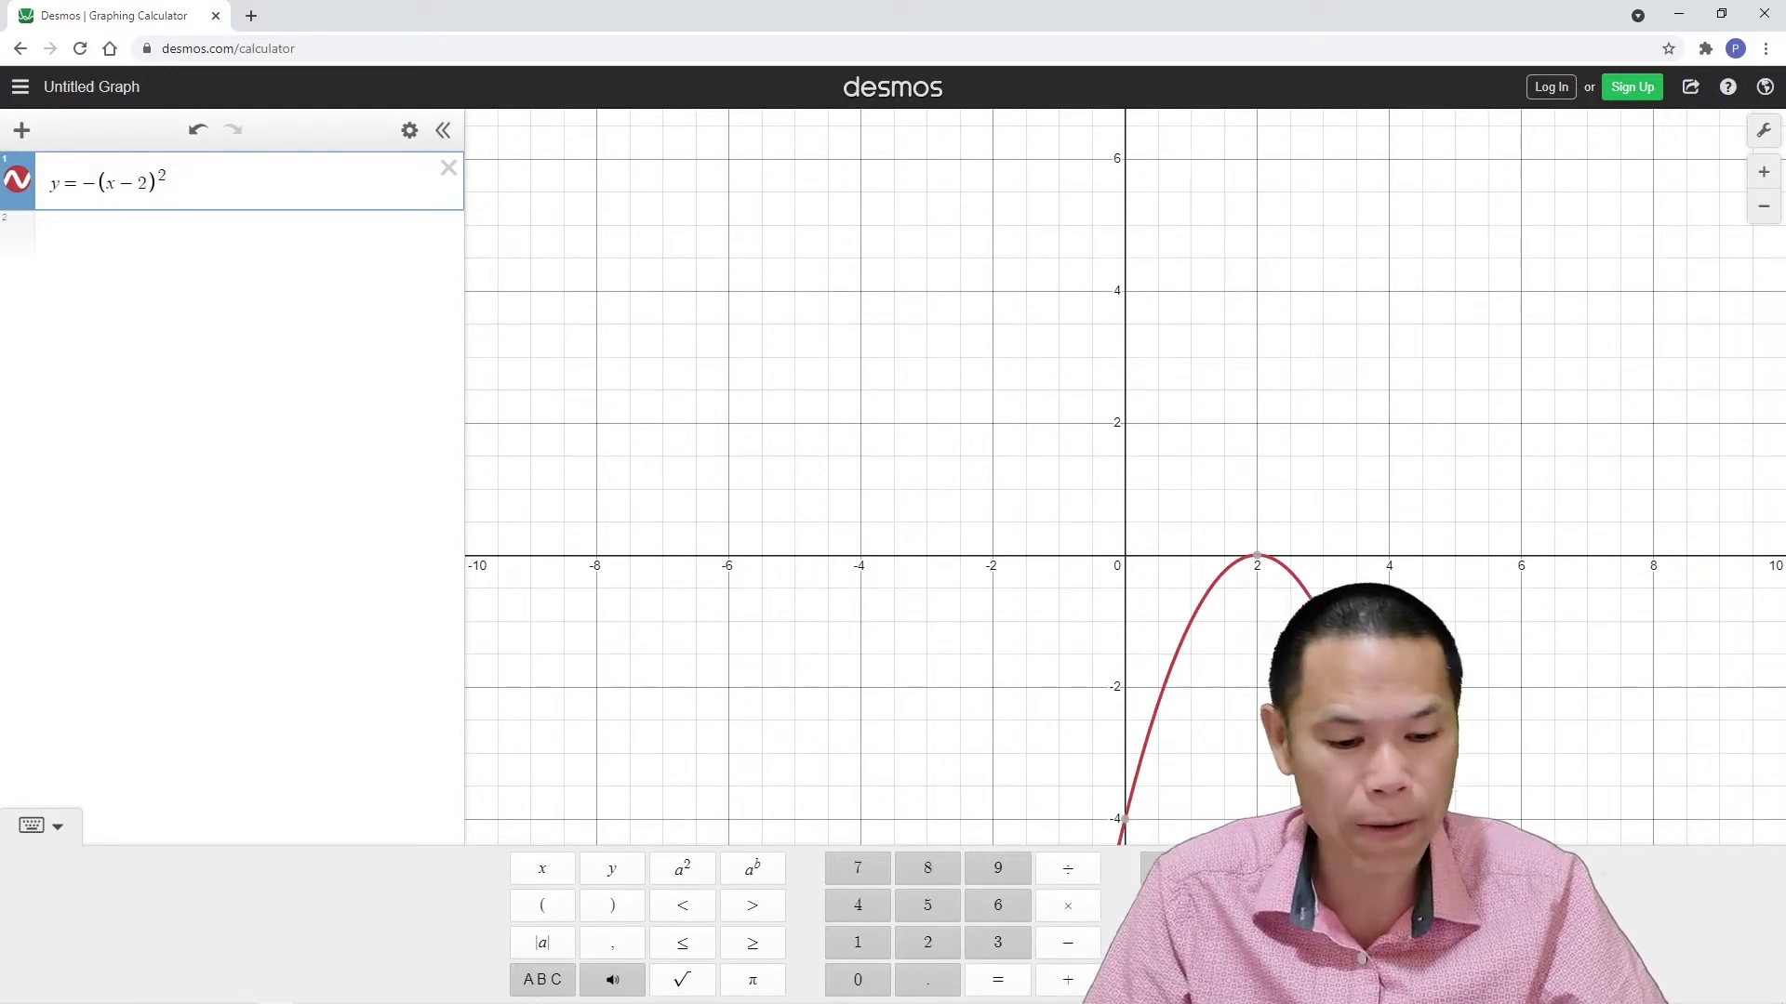
key(Right)
text(+1)
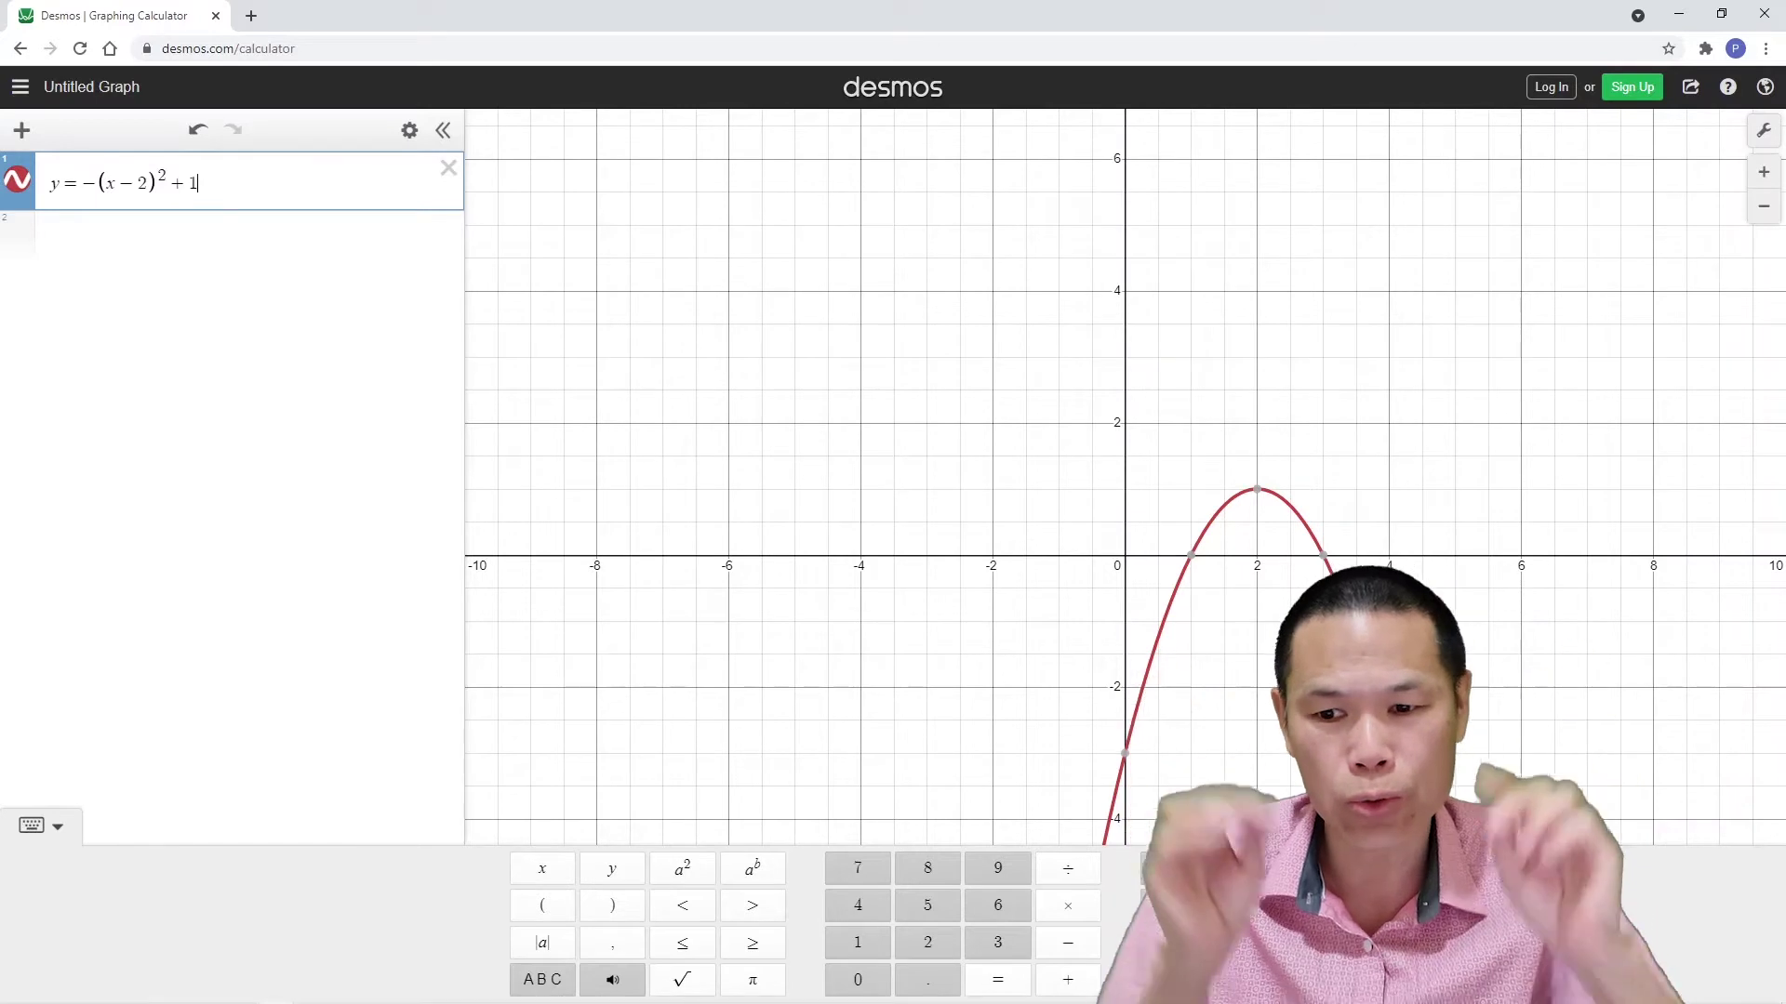
Step: Restrict the parabola's domain with the condition {2 ≤ x} and start a new expression below it
text({)
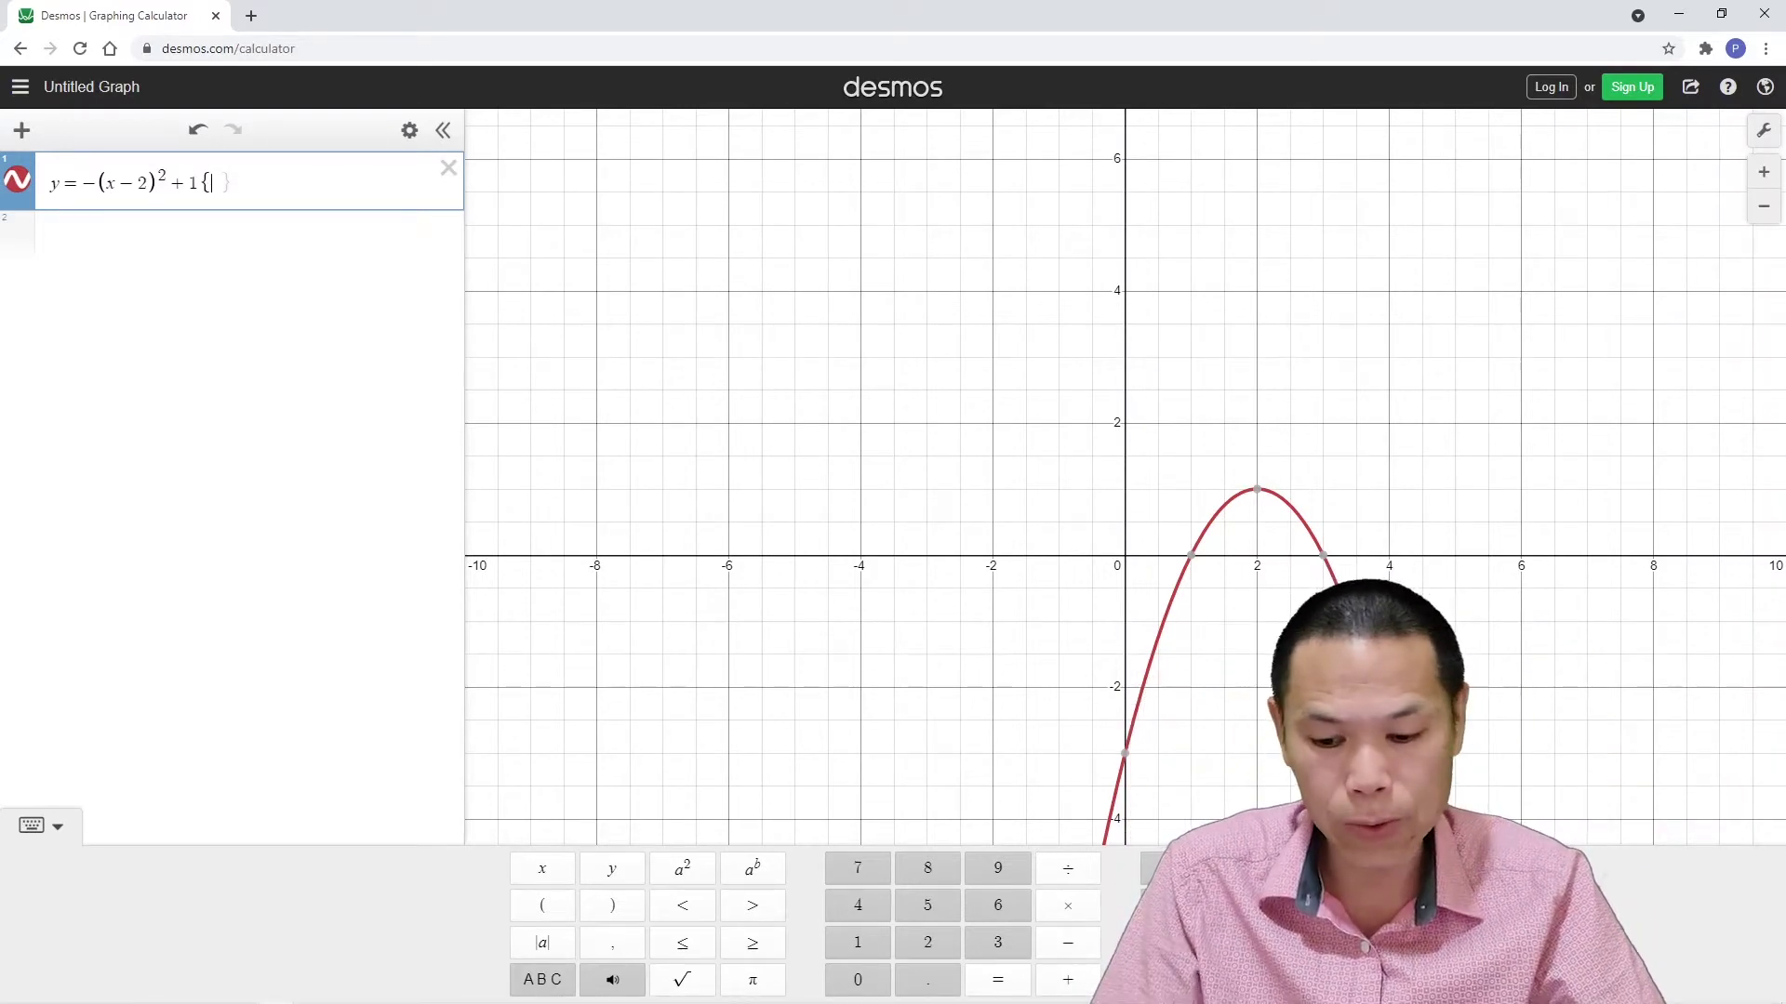
text(2)
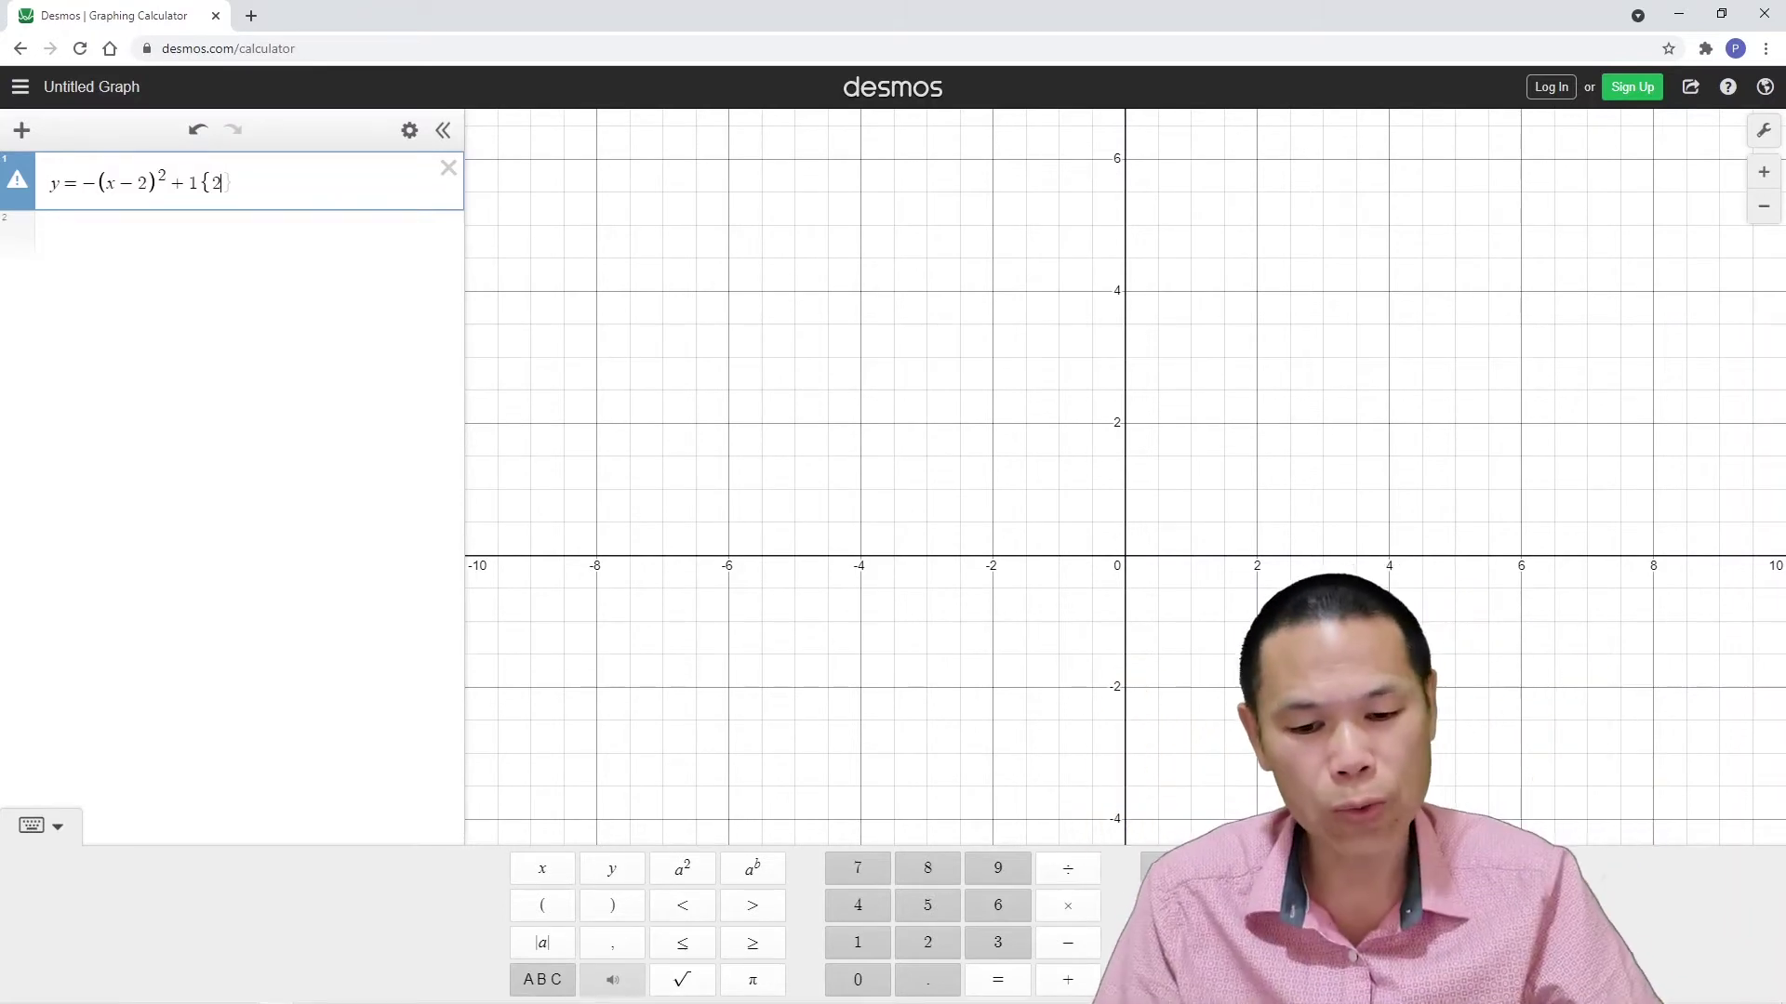
click(682, 942)
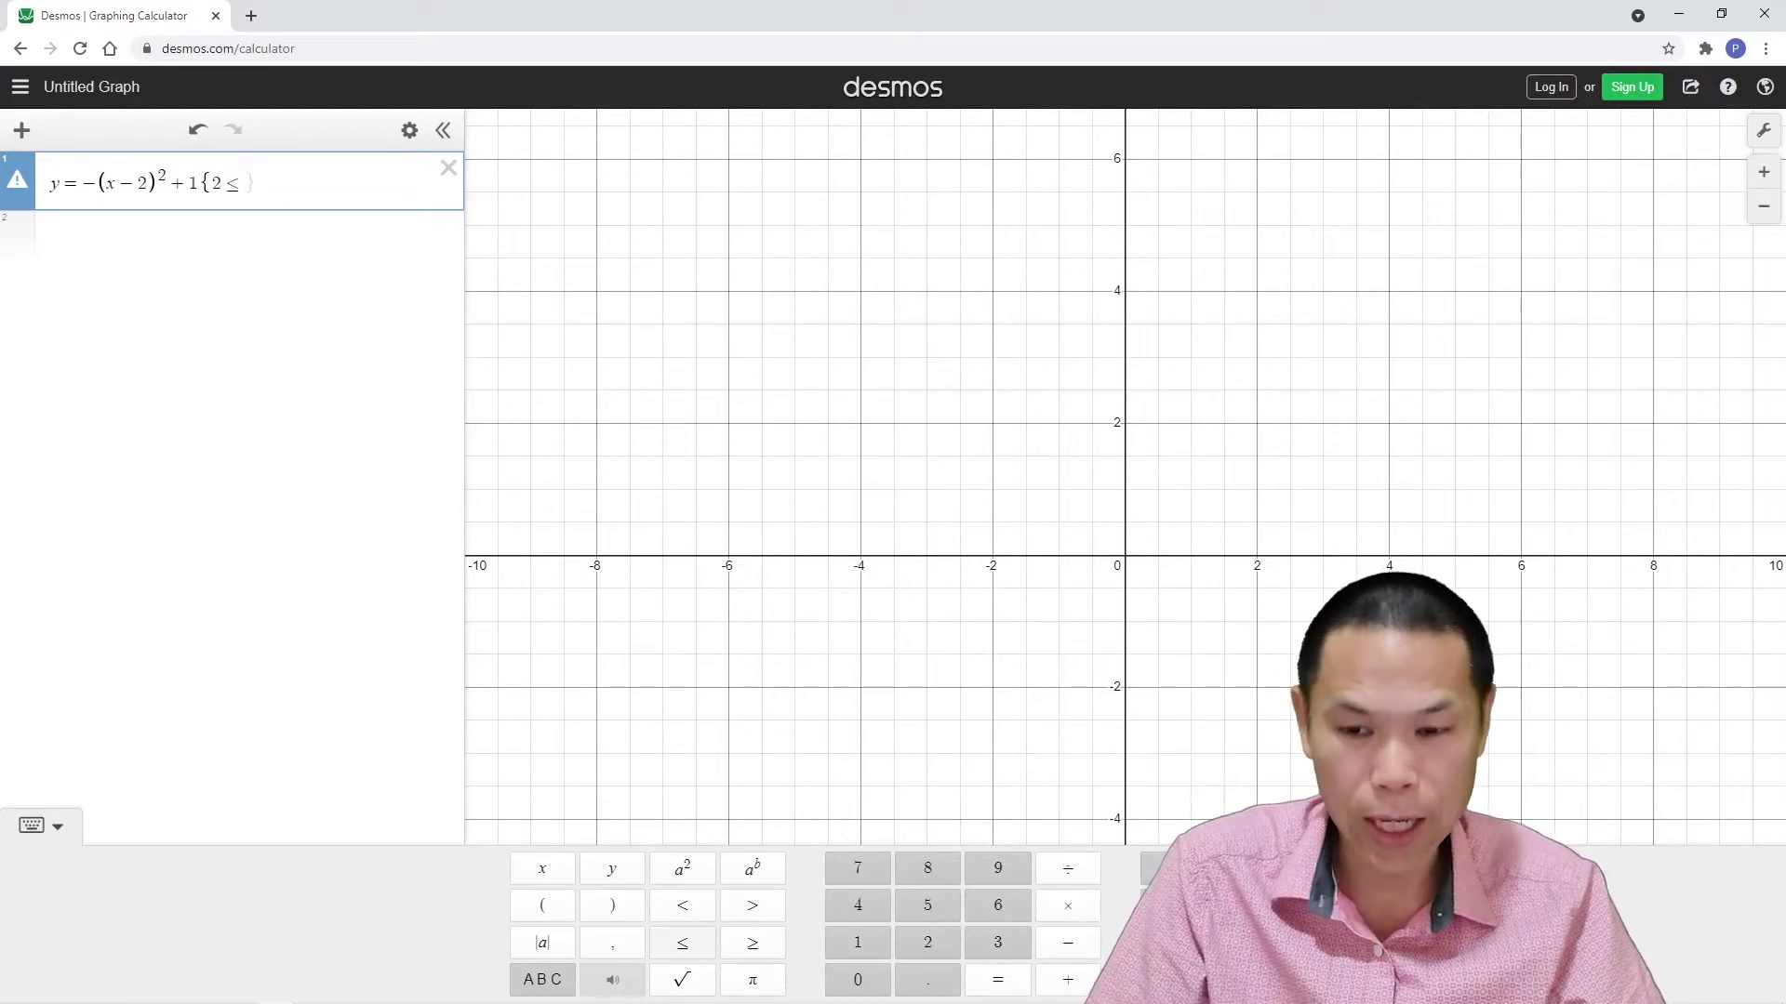
text(x)
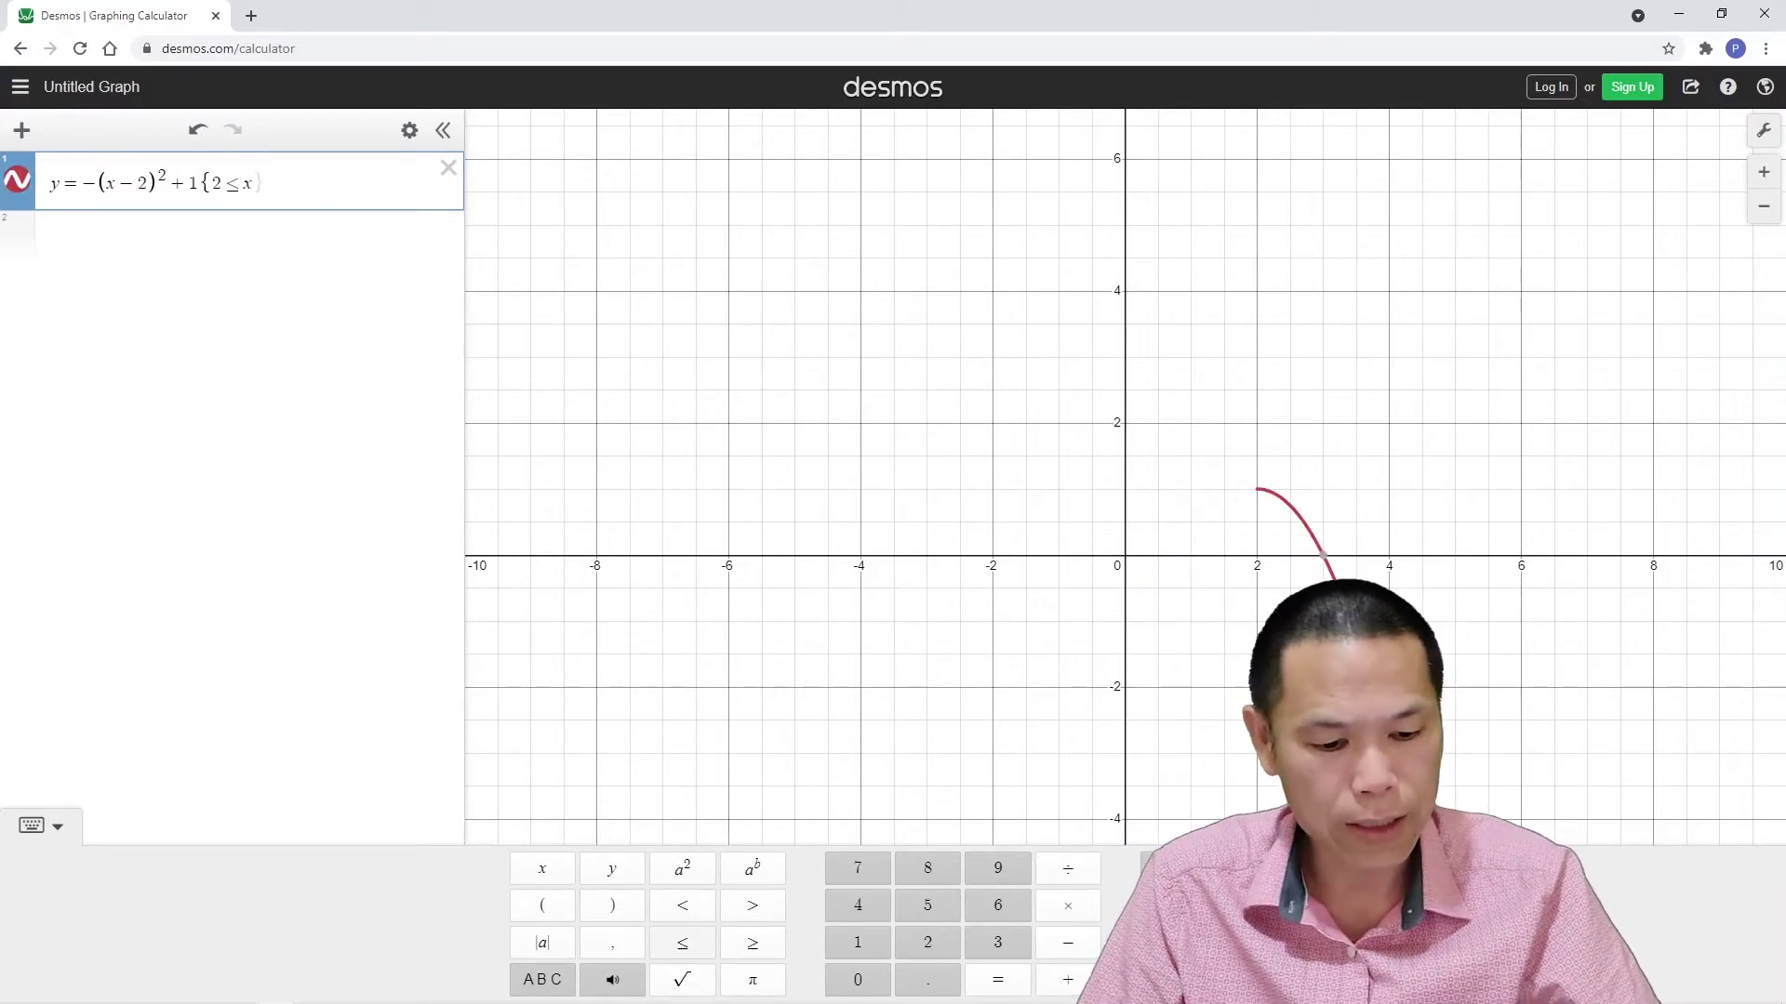
text(})
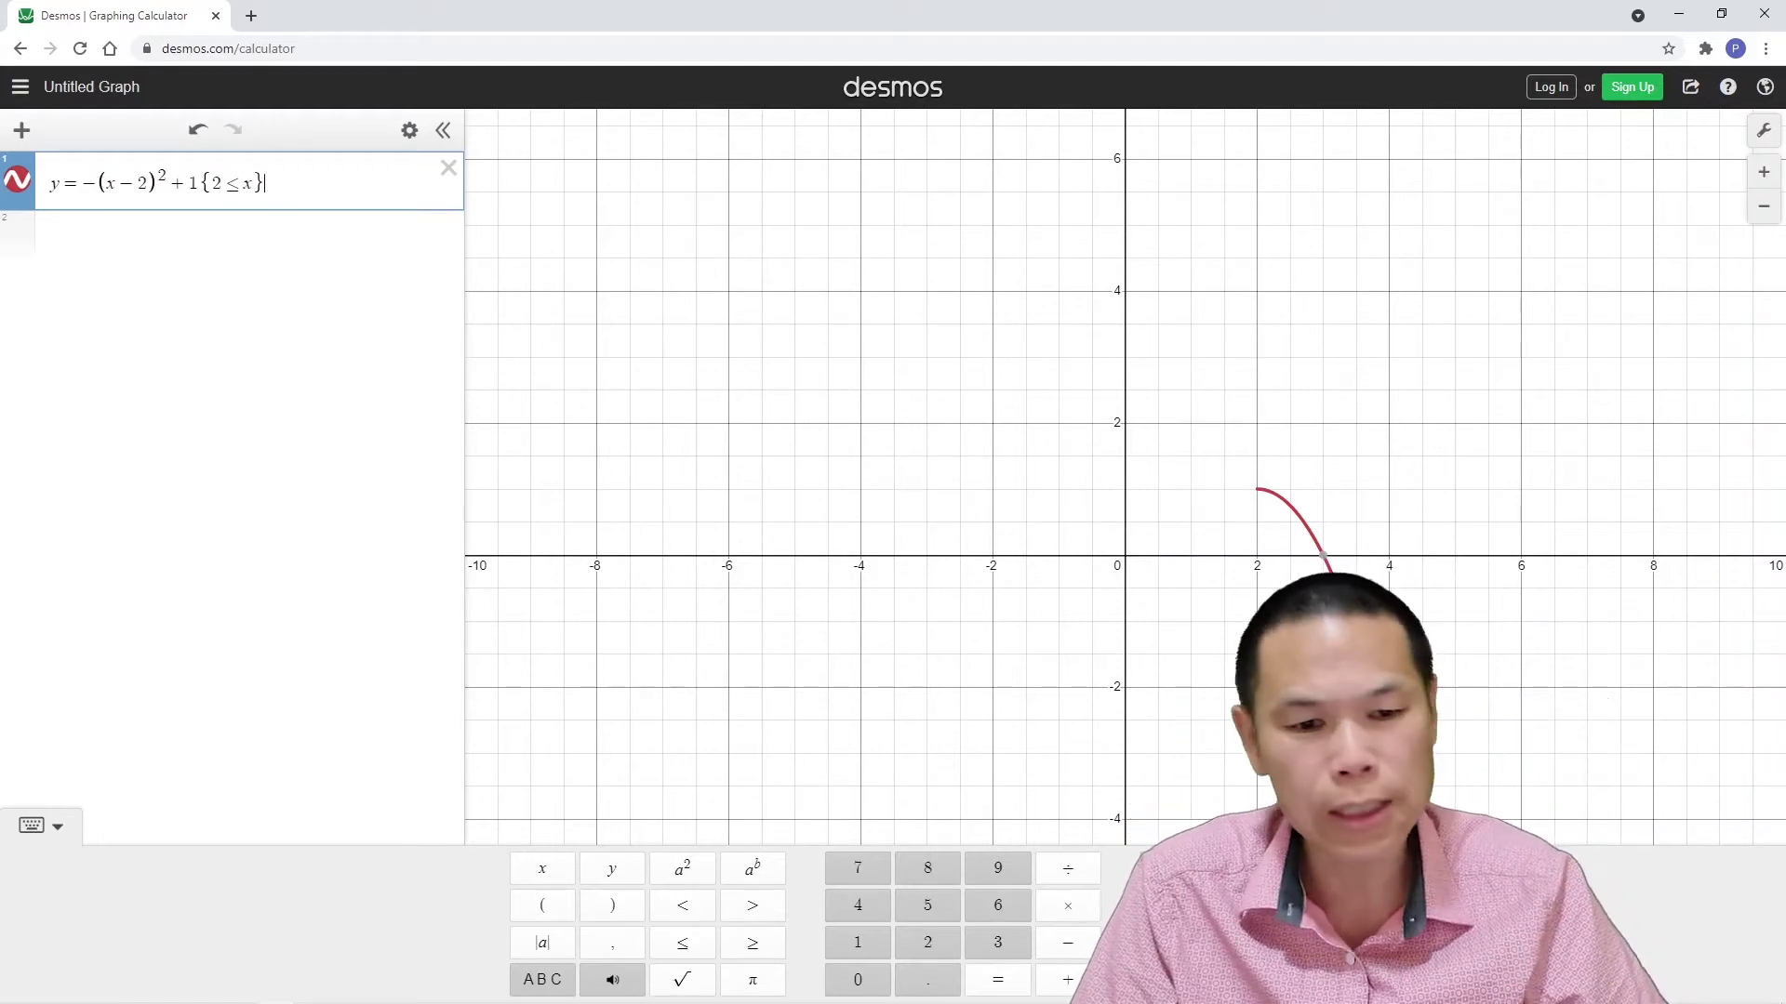
key(Return)
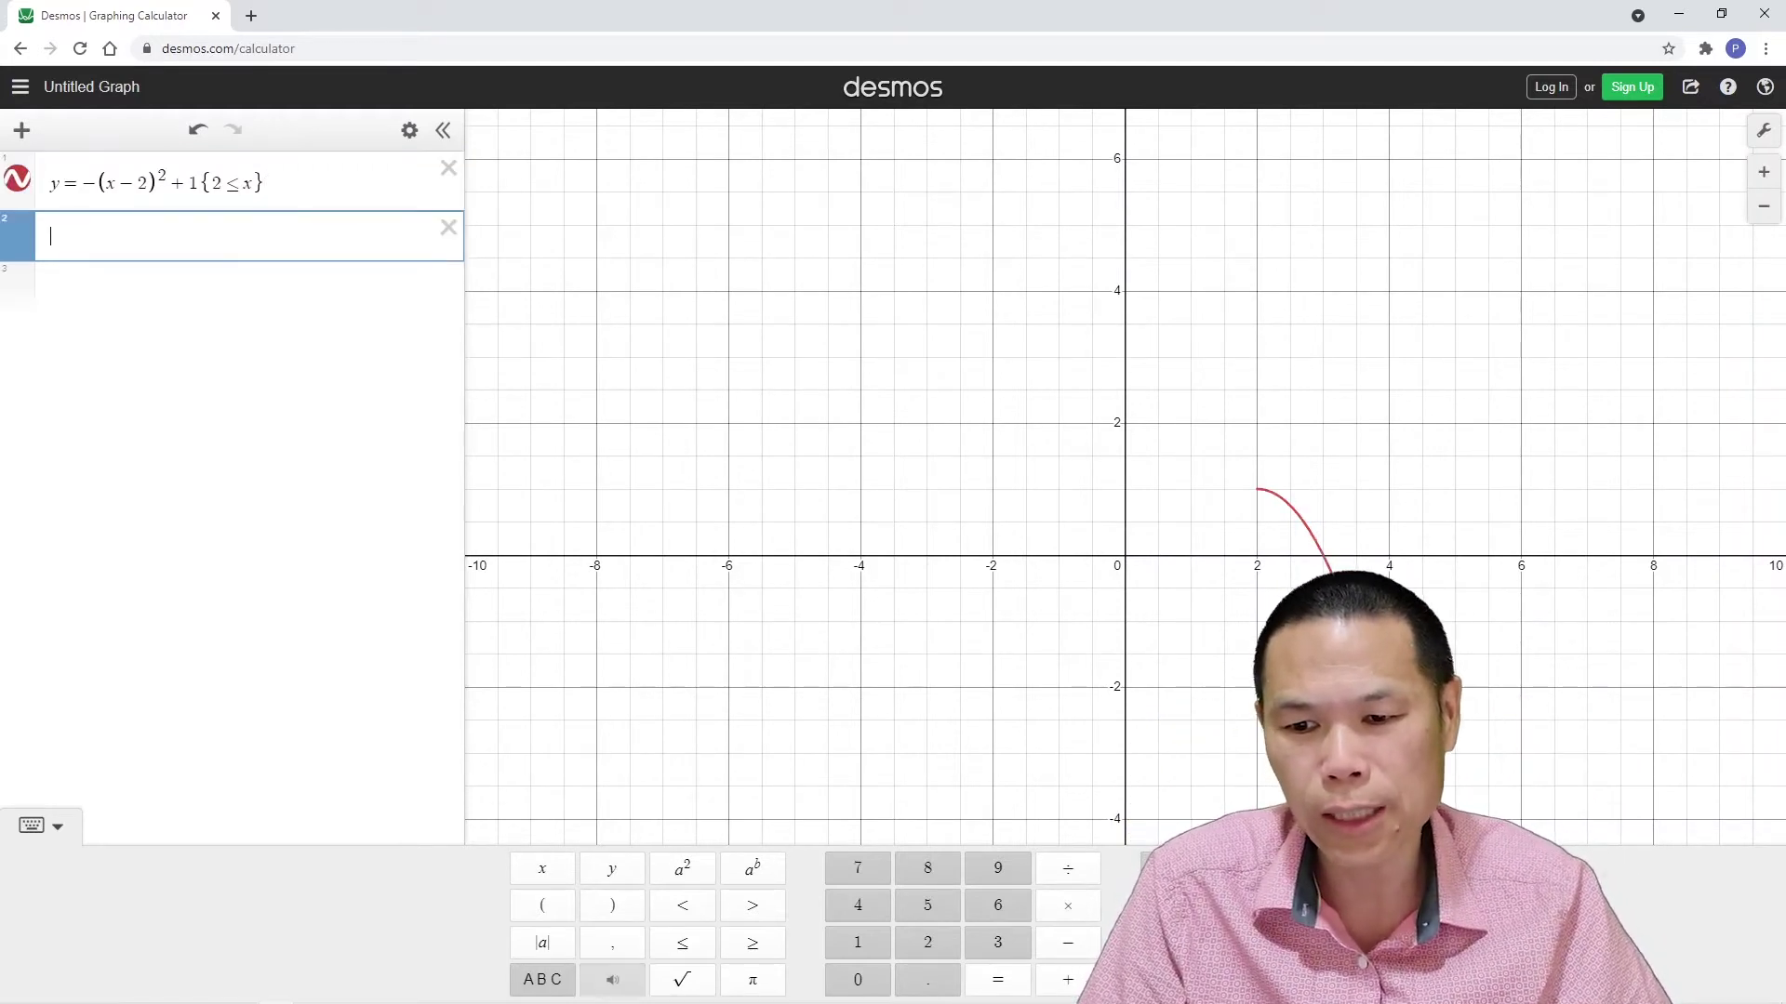
Step: Plot the parabola's endpoint as the point (2,1)
text(()
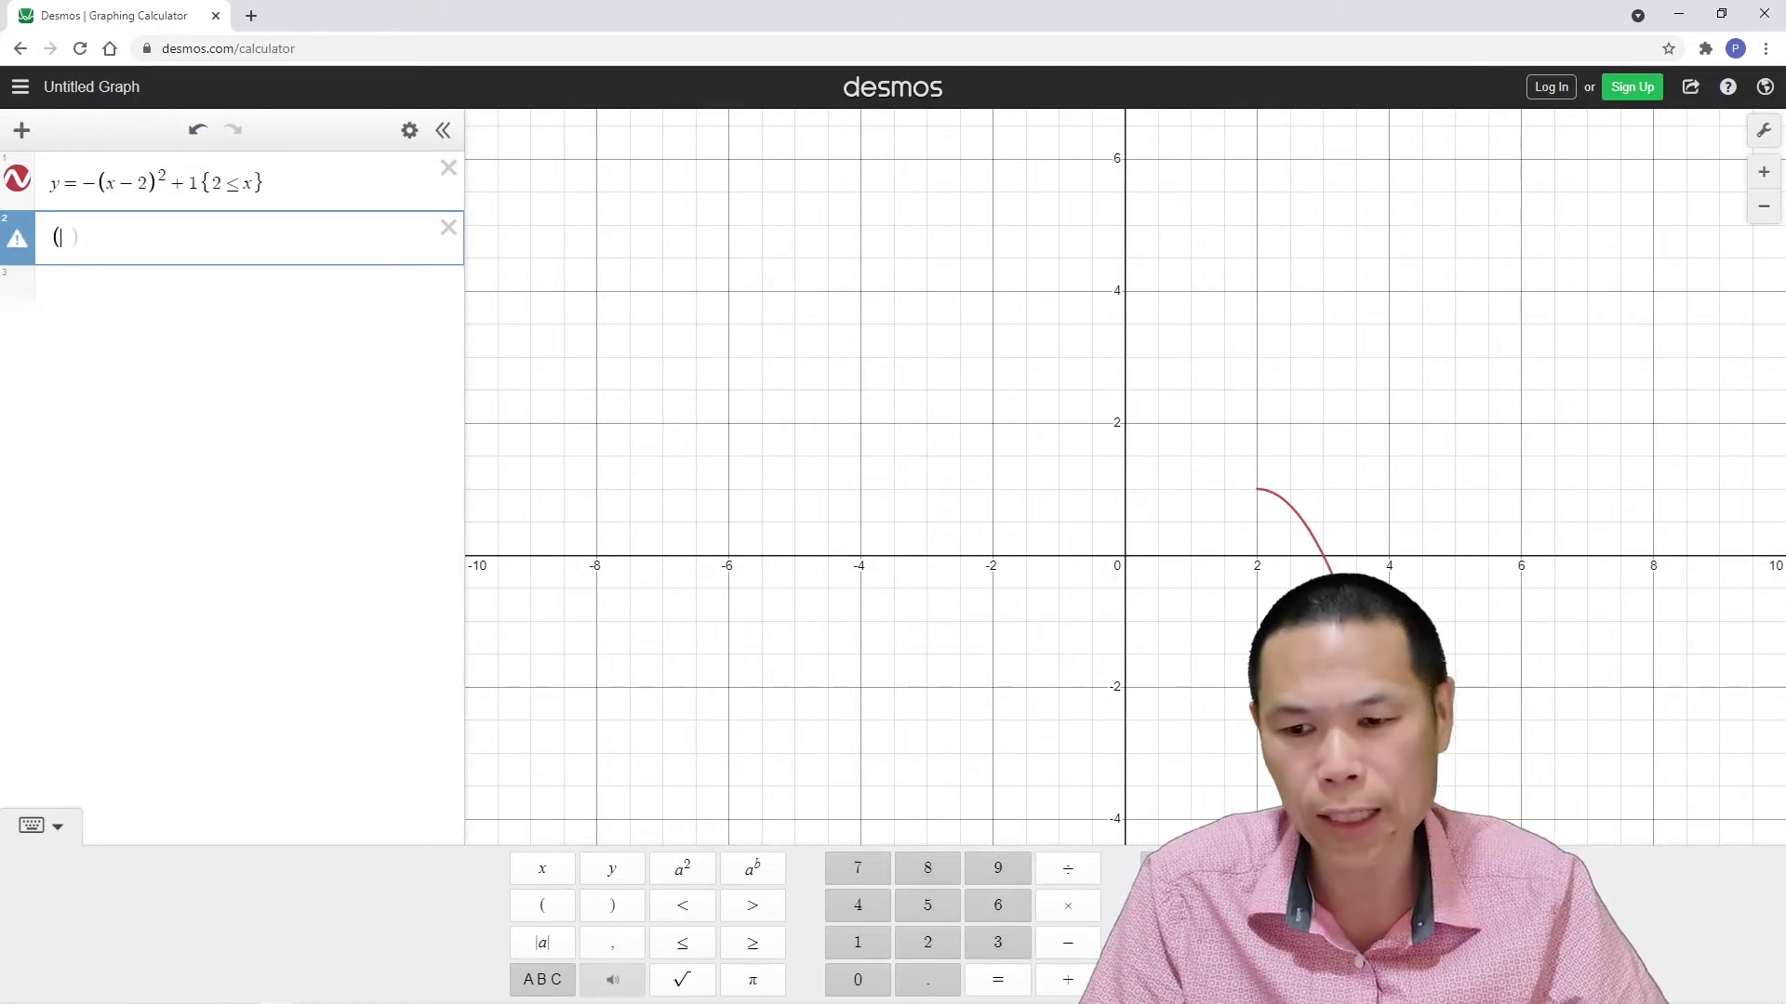
text(2,1))
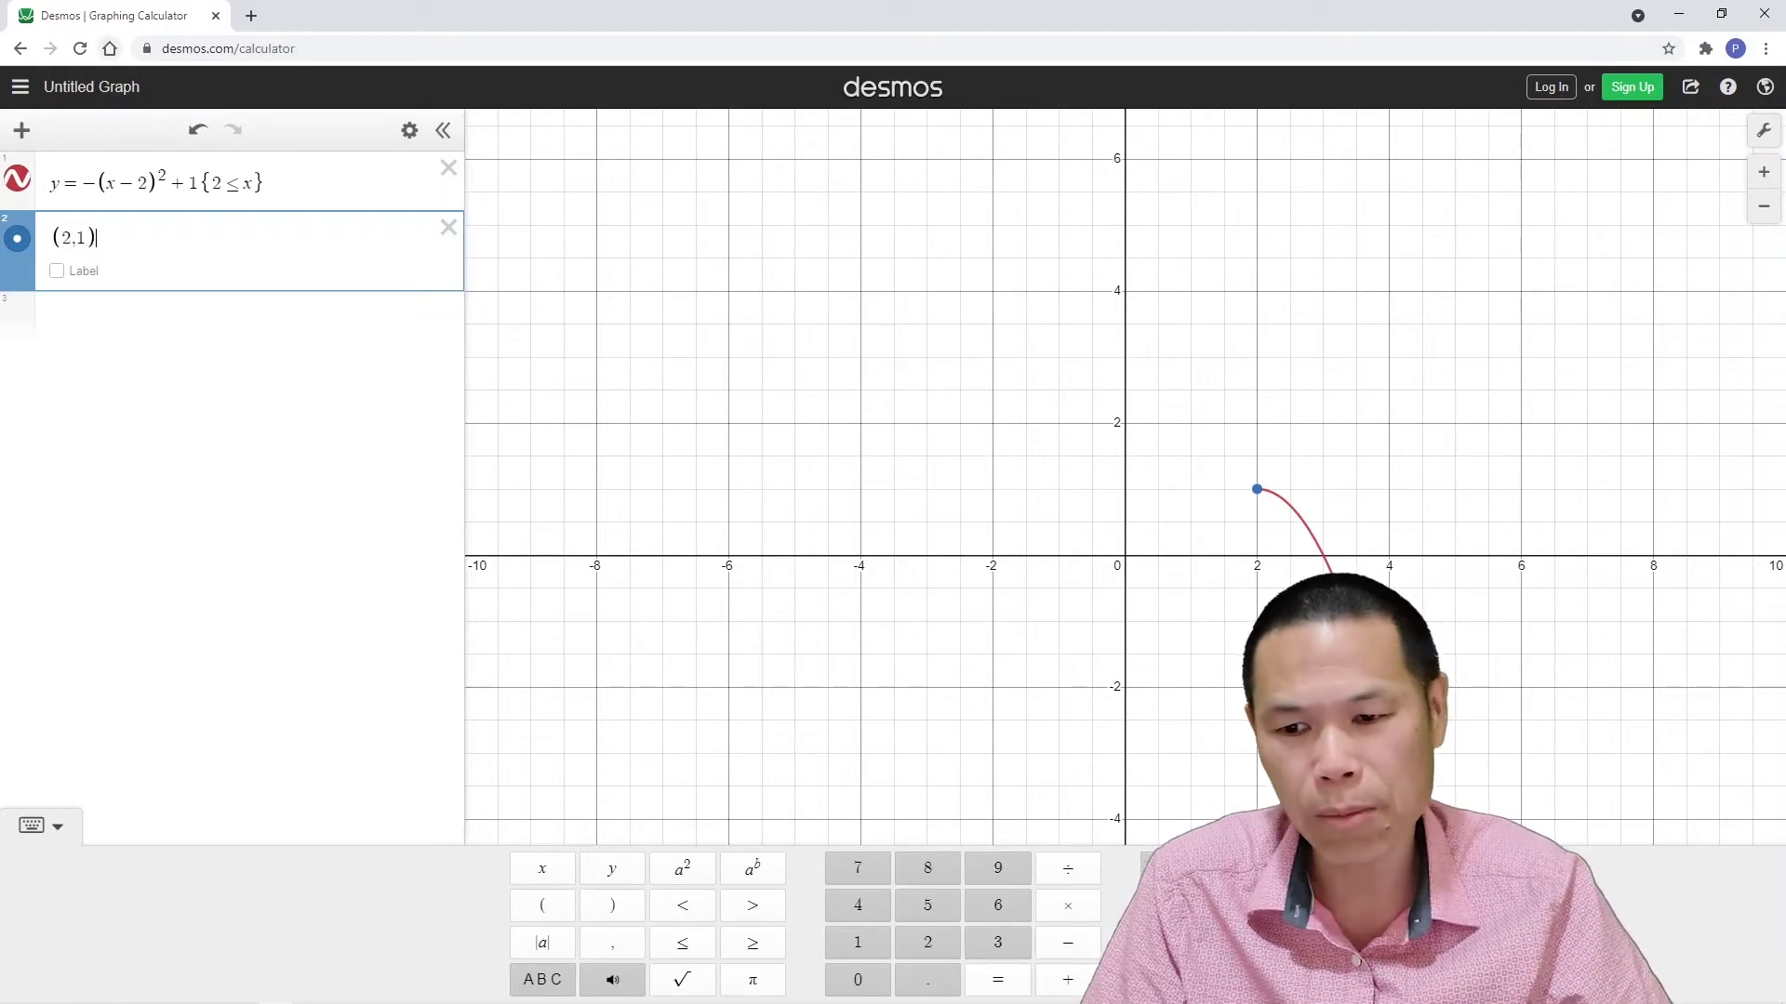
Step: Style the point (2,1) in red with a point size of 12
click(17, 238)
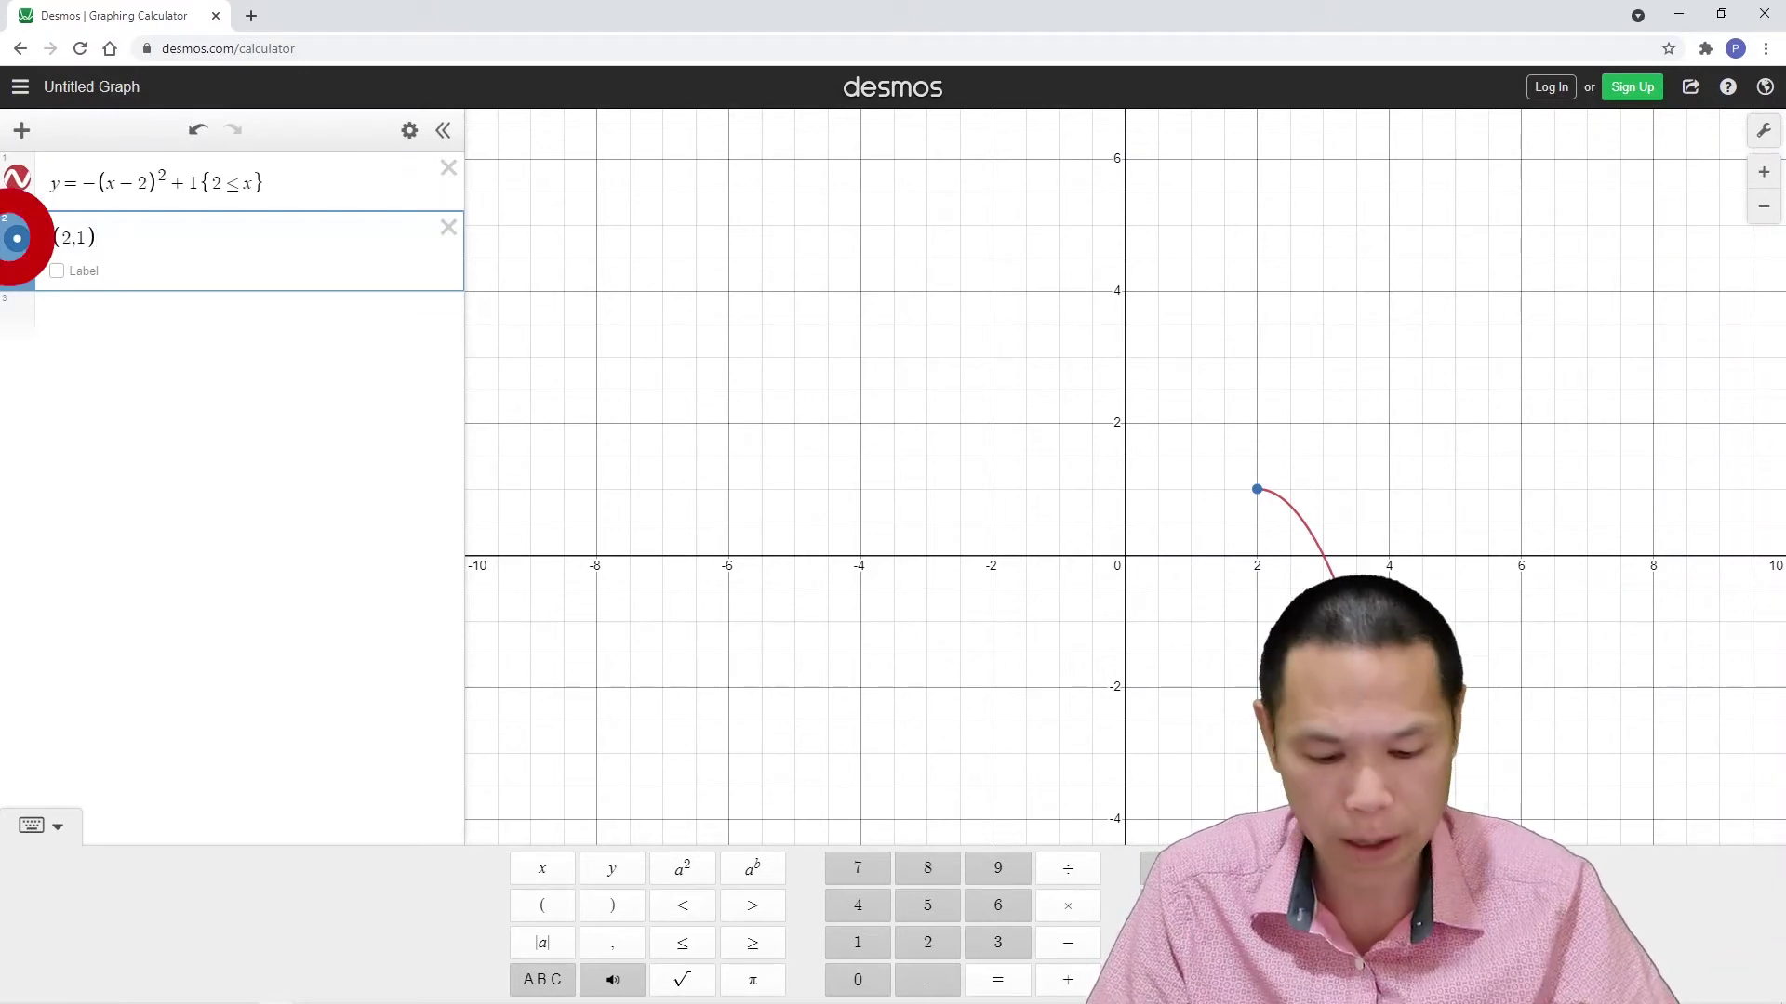
click(17, 238)
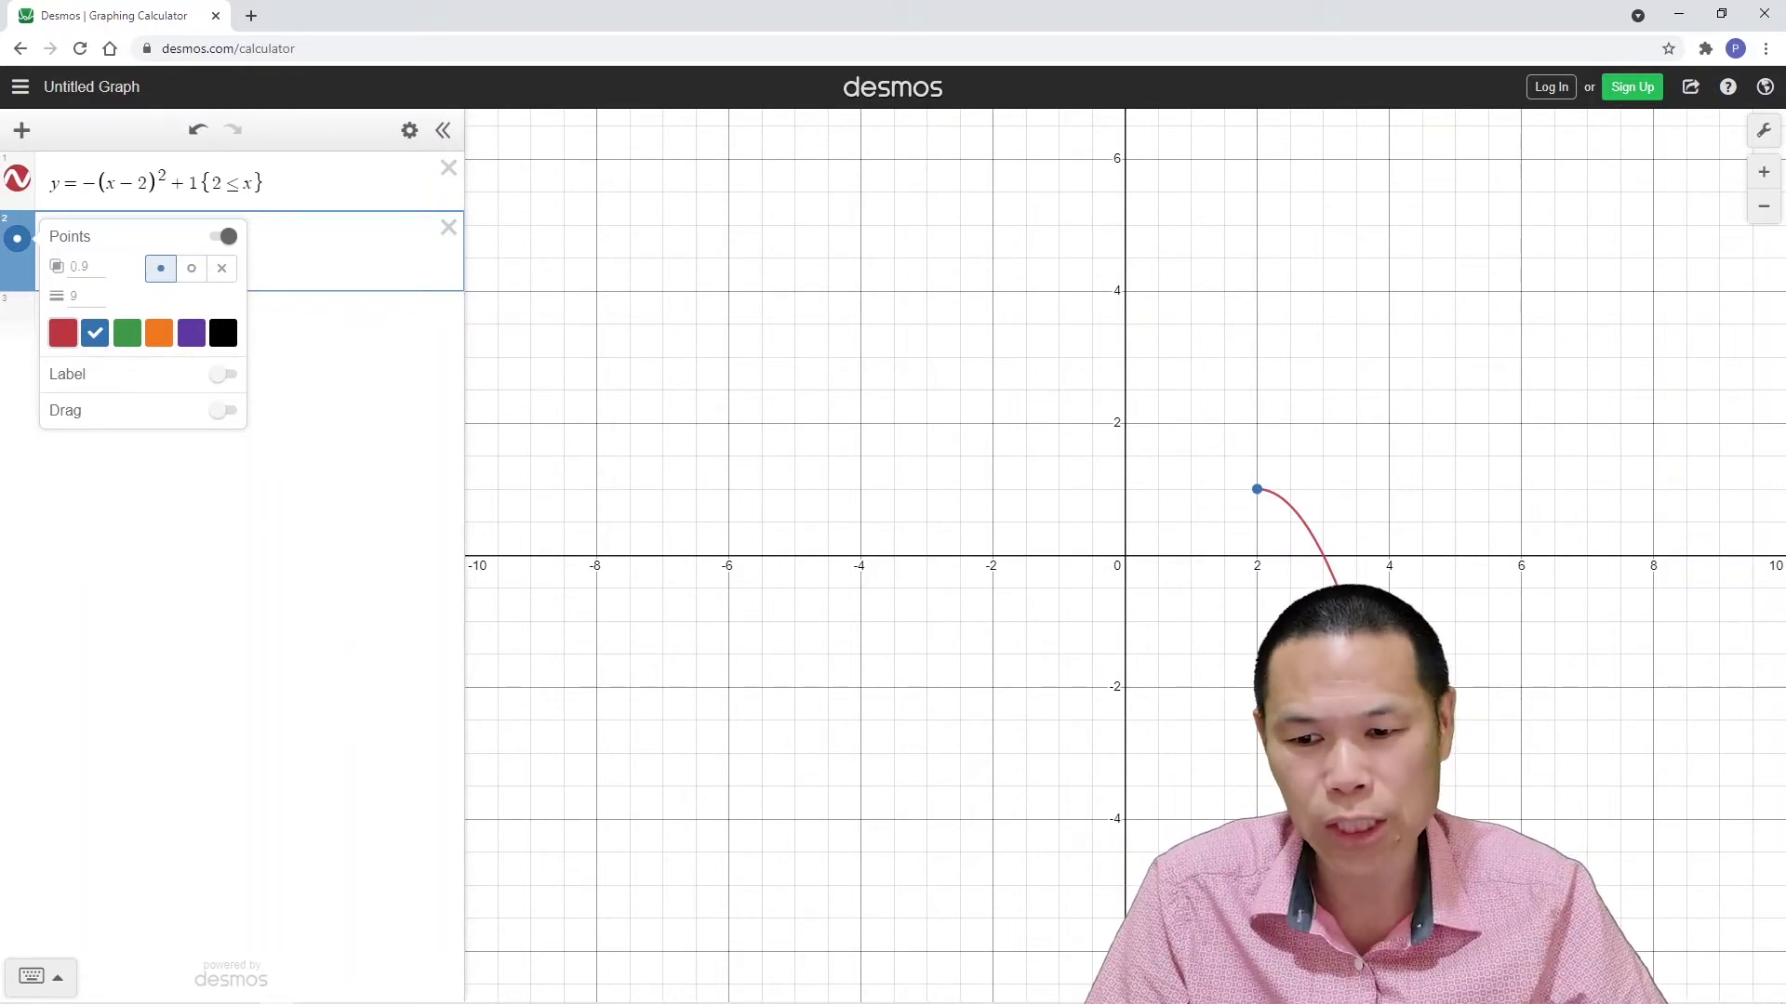
click(63, 333)
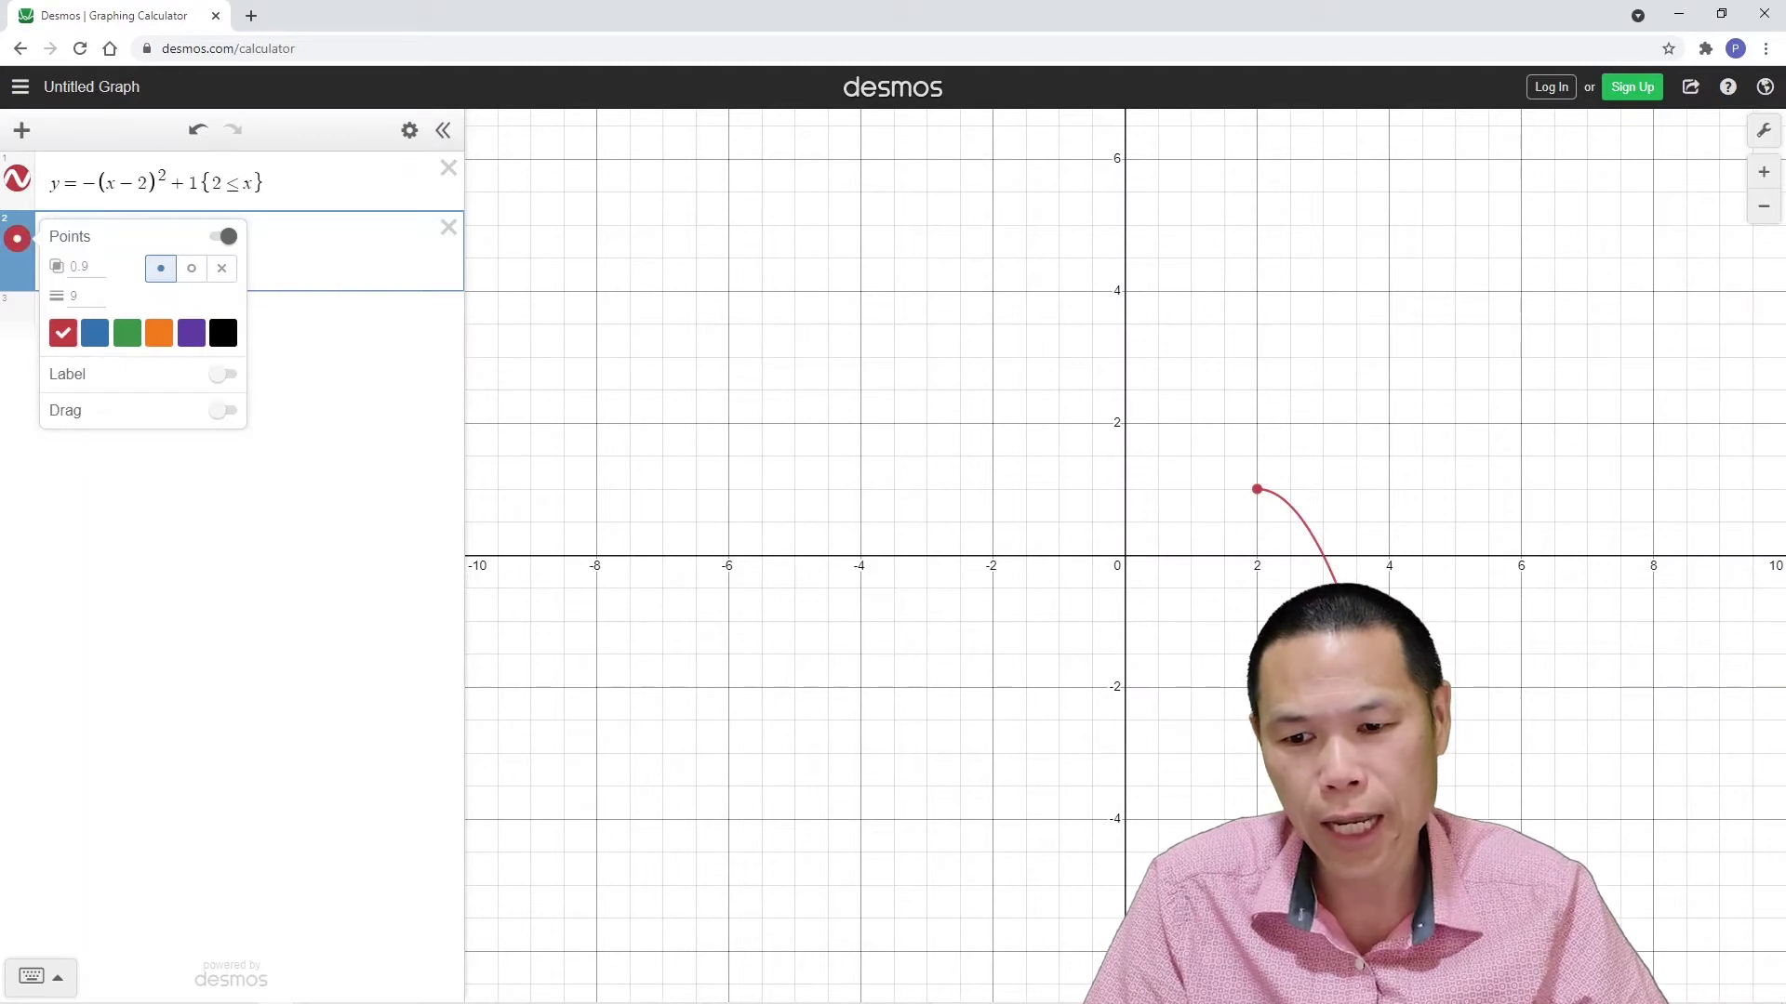
click(79, 296)
key(BackSpace)
text(12)
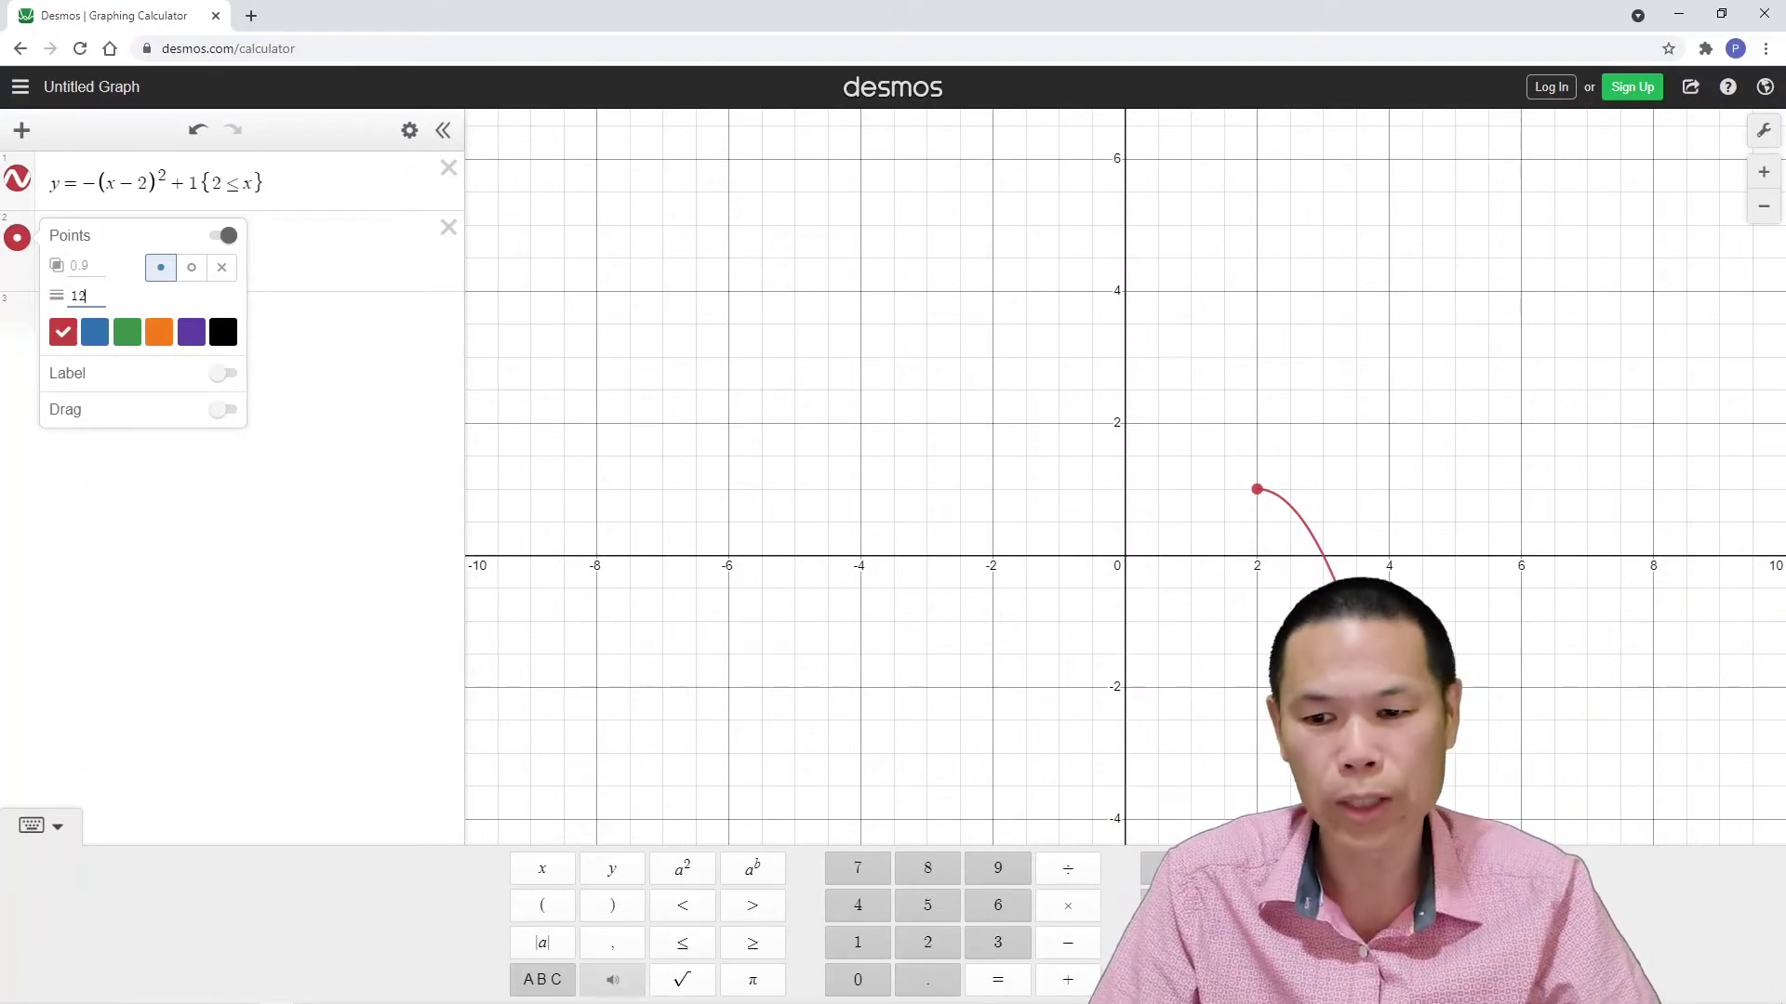
key(Return)
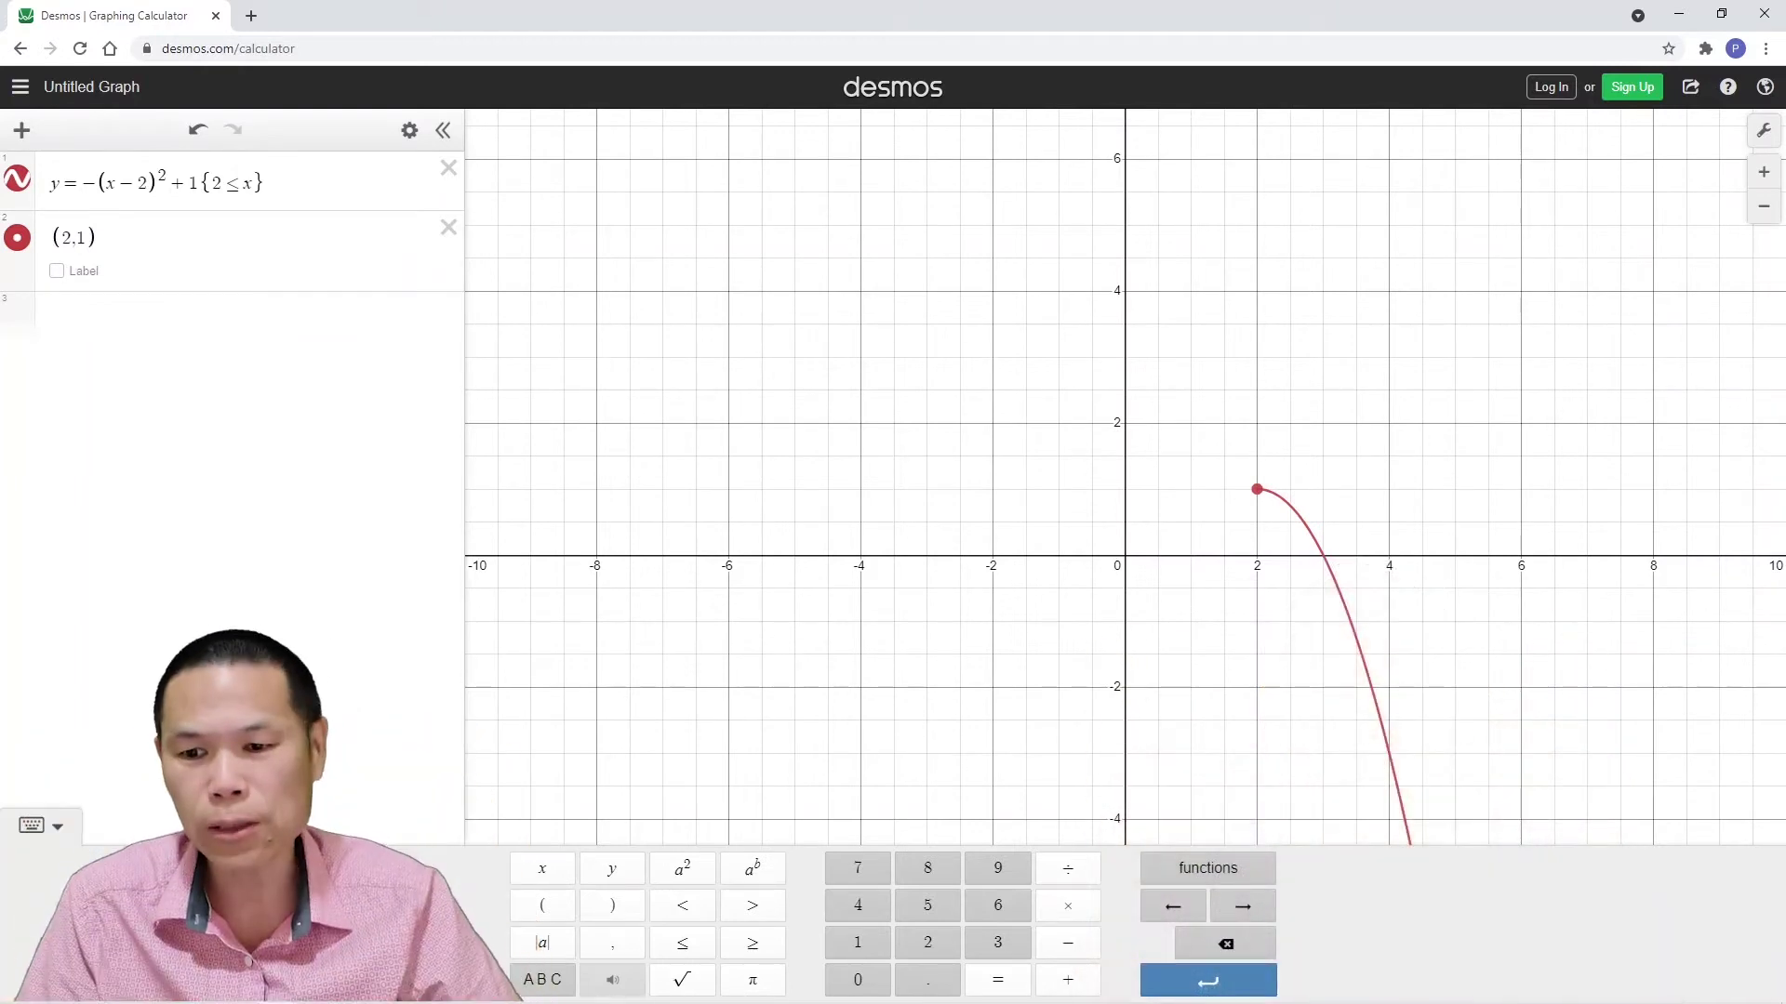
Step: Enter the line y = -x + 2 as a new expression below the point (2,1)
click(238, 317)
text(y=-x)
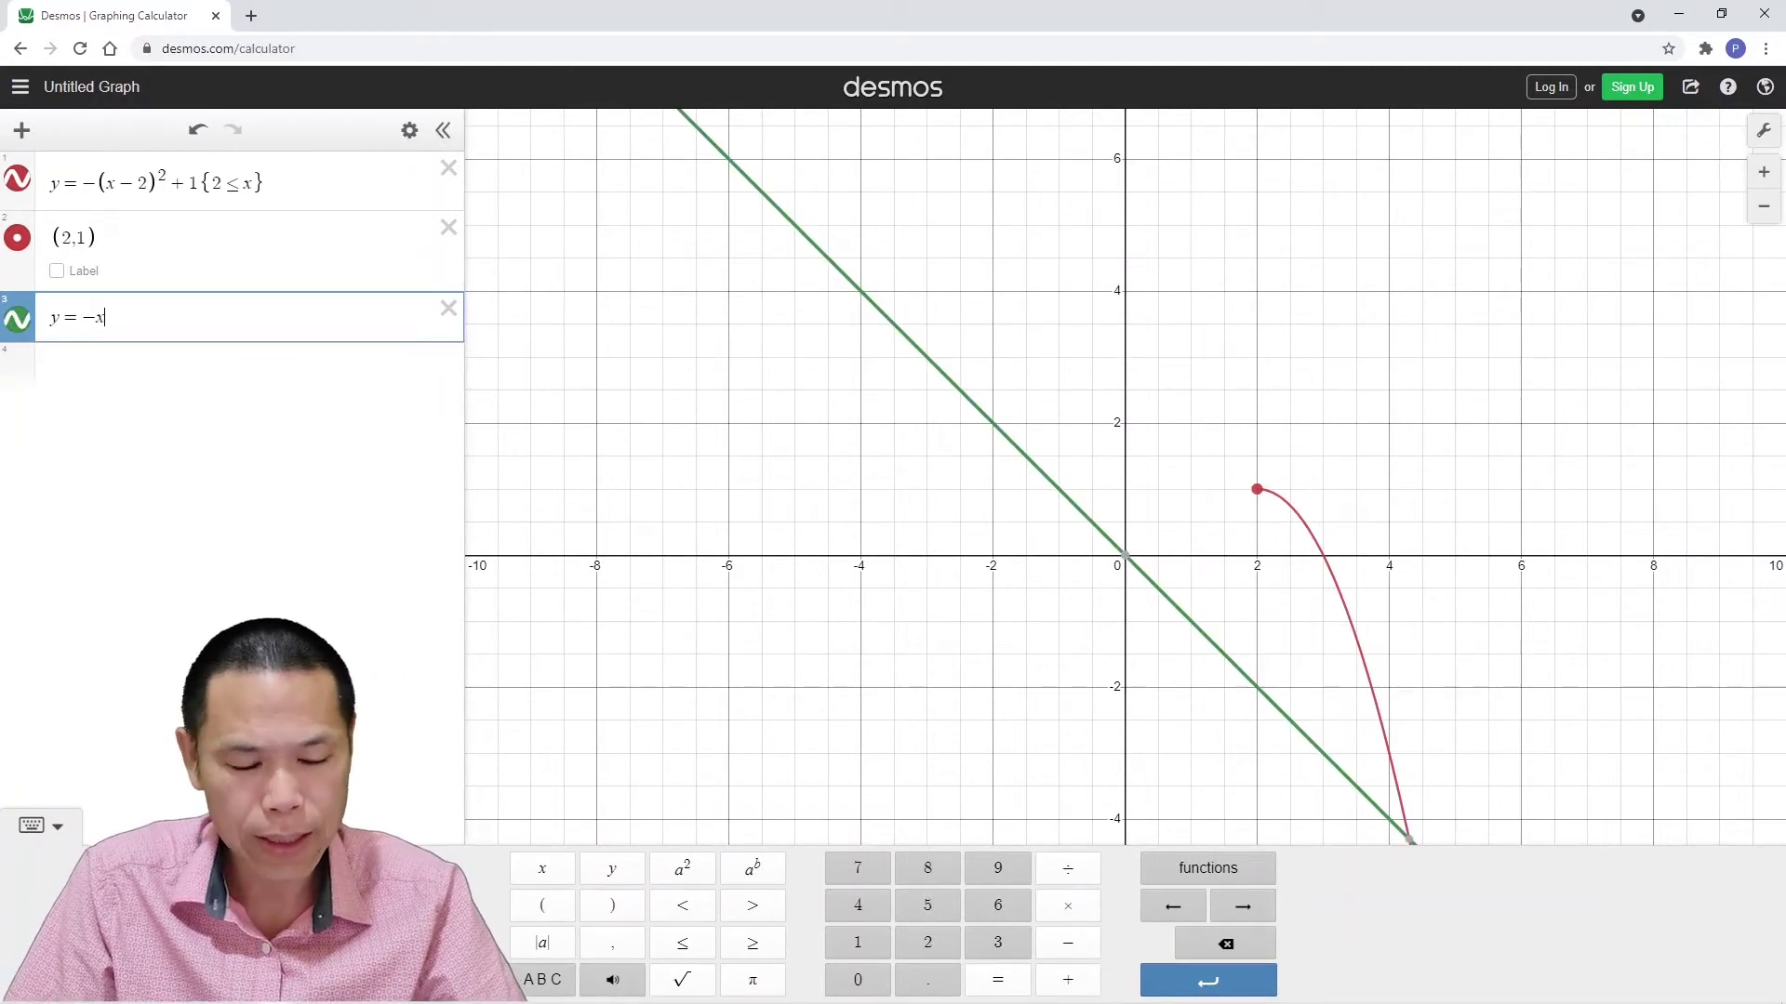
text(+)
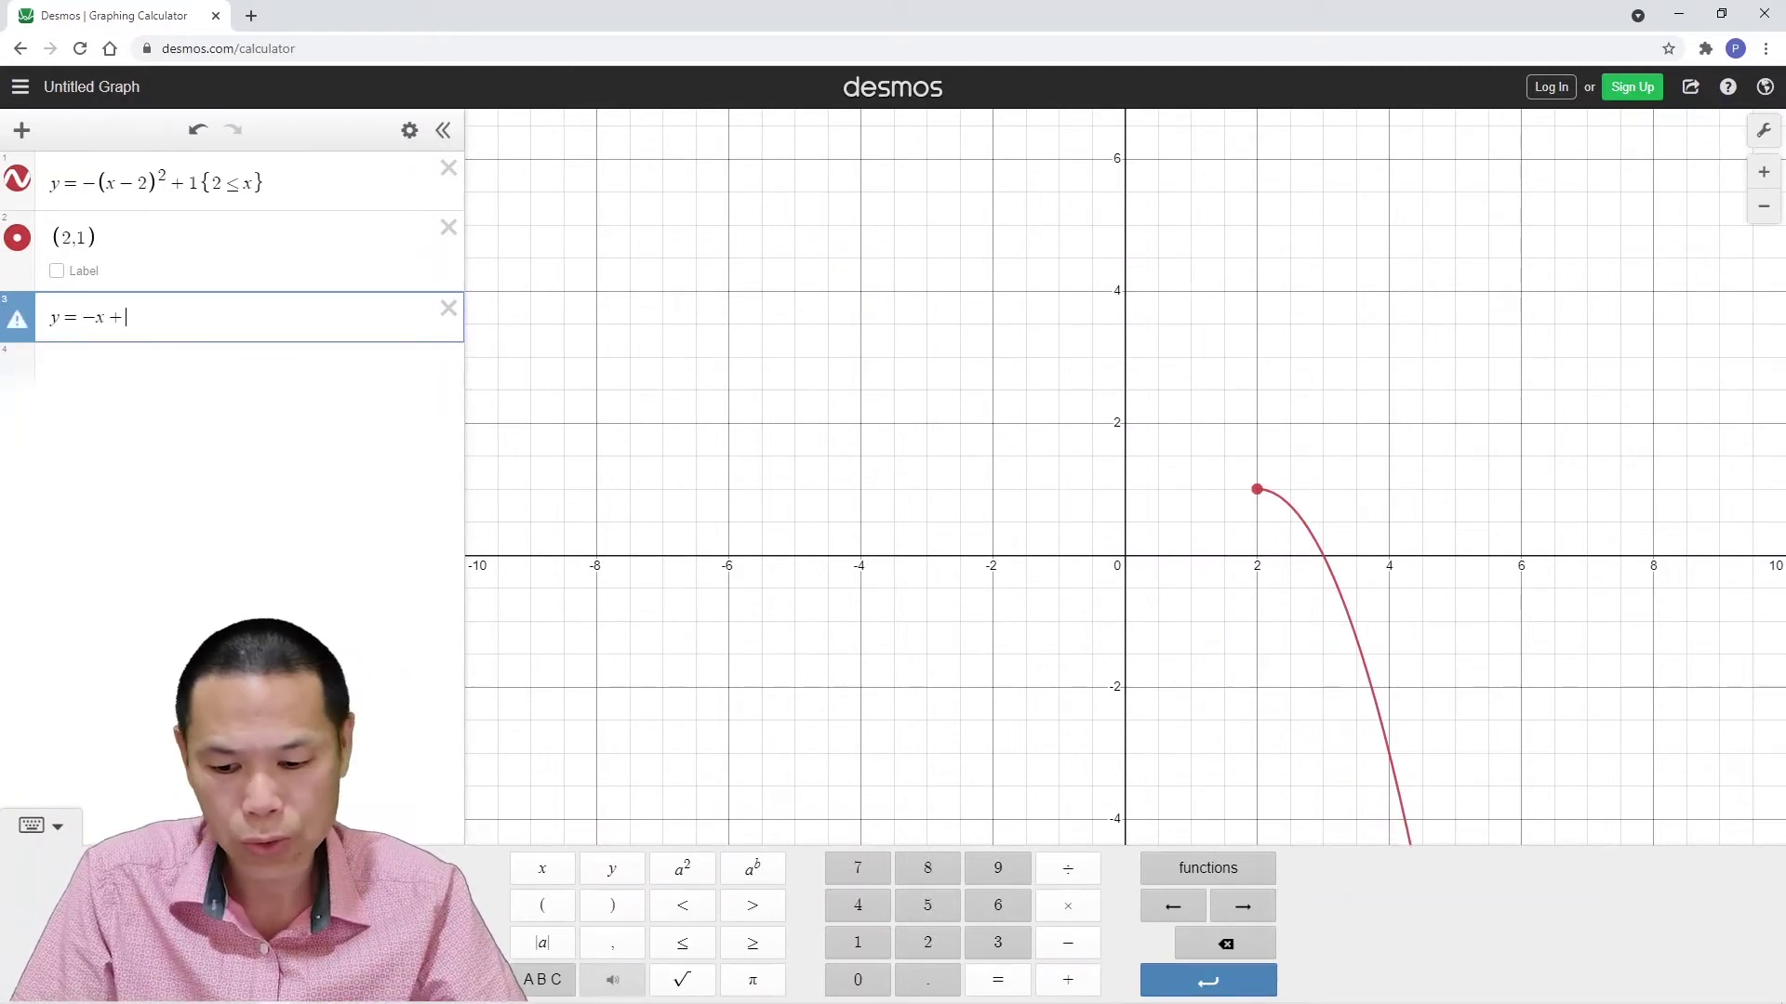
text(2)
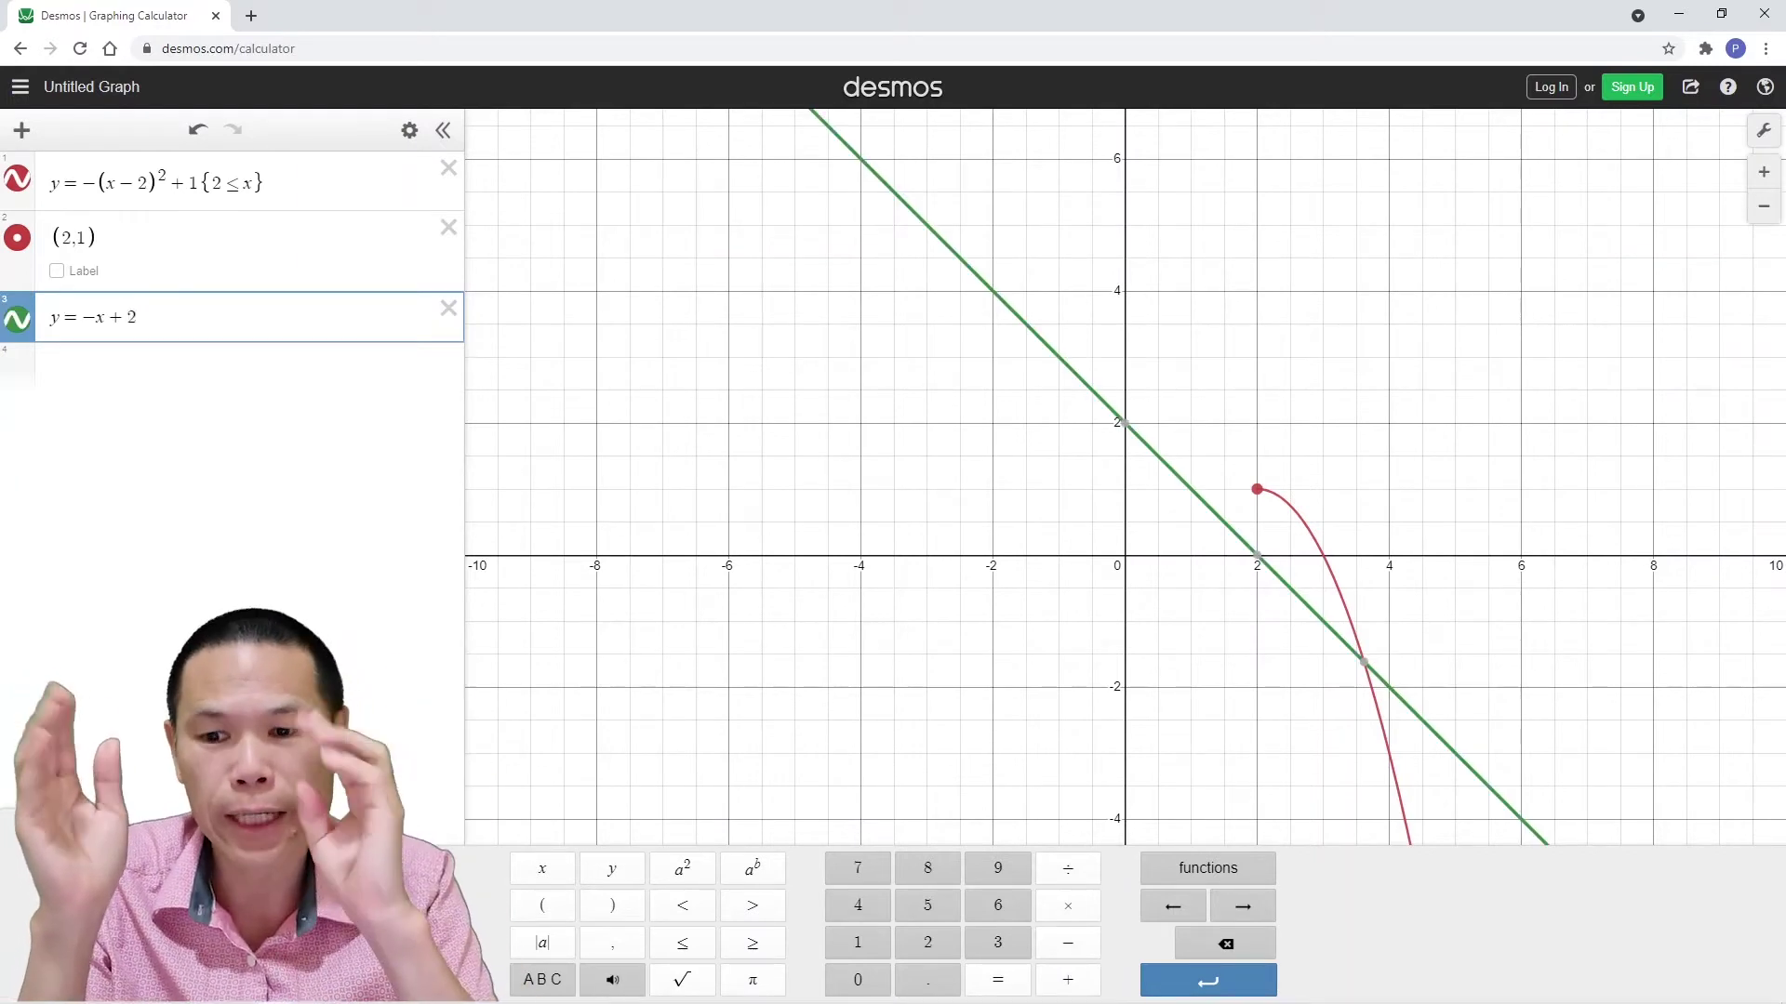
text({)
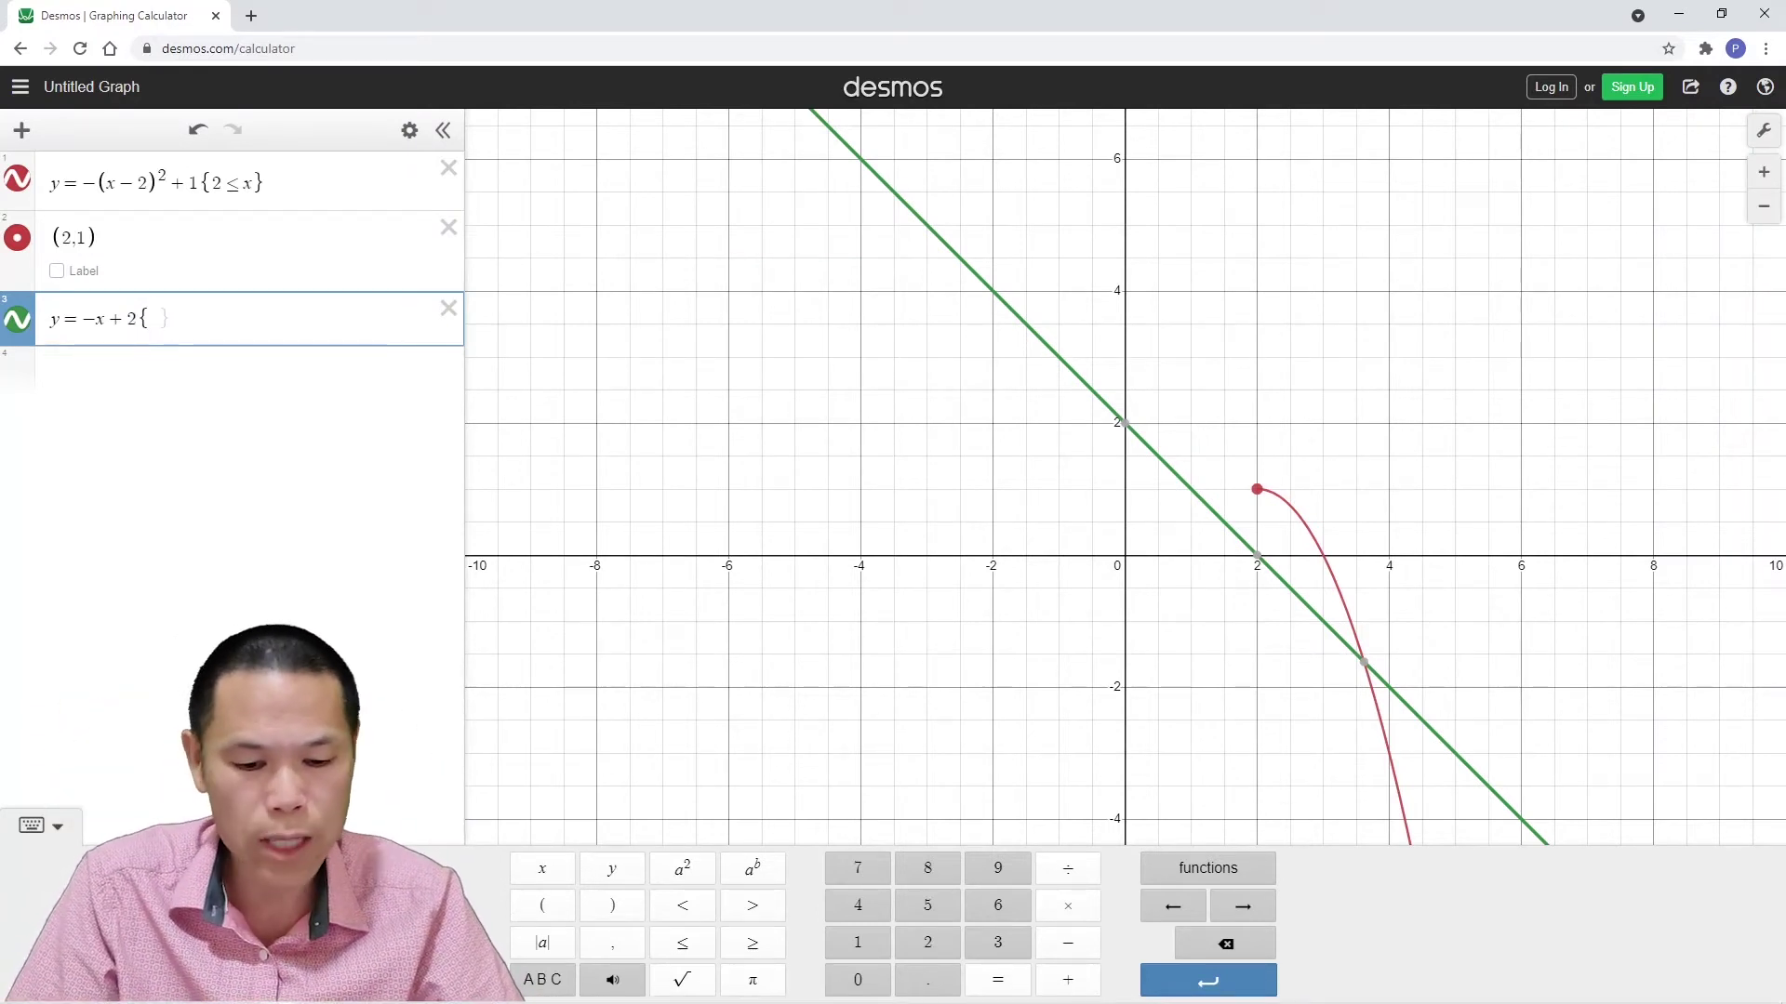
text(x<)
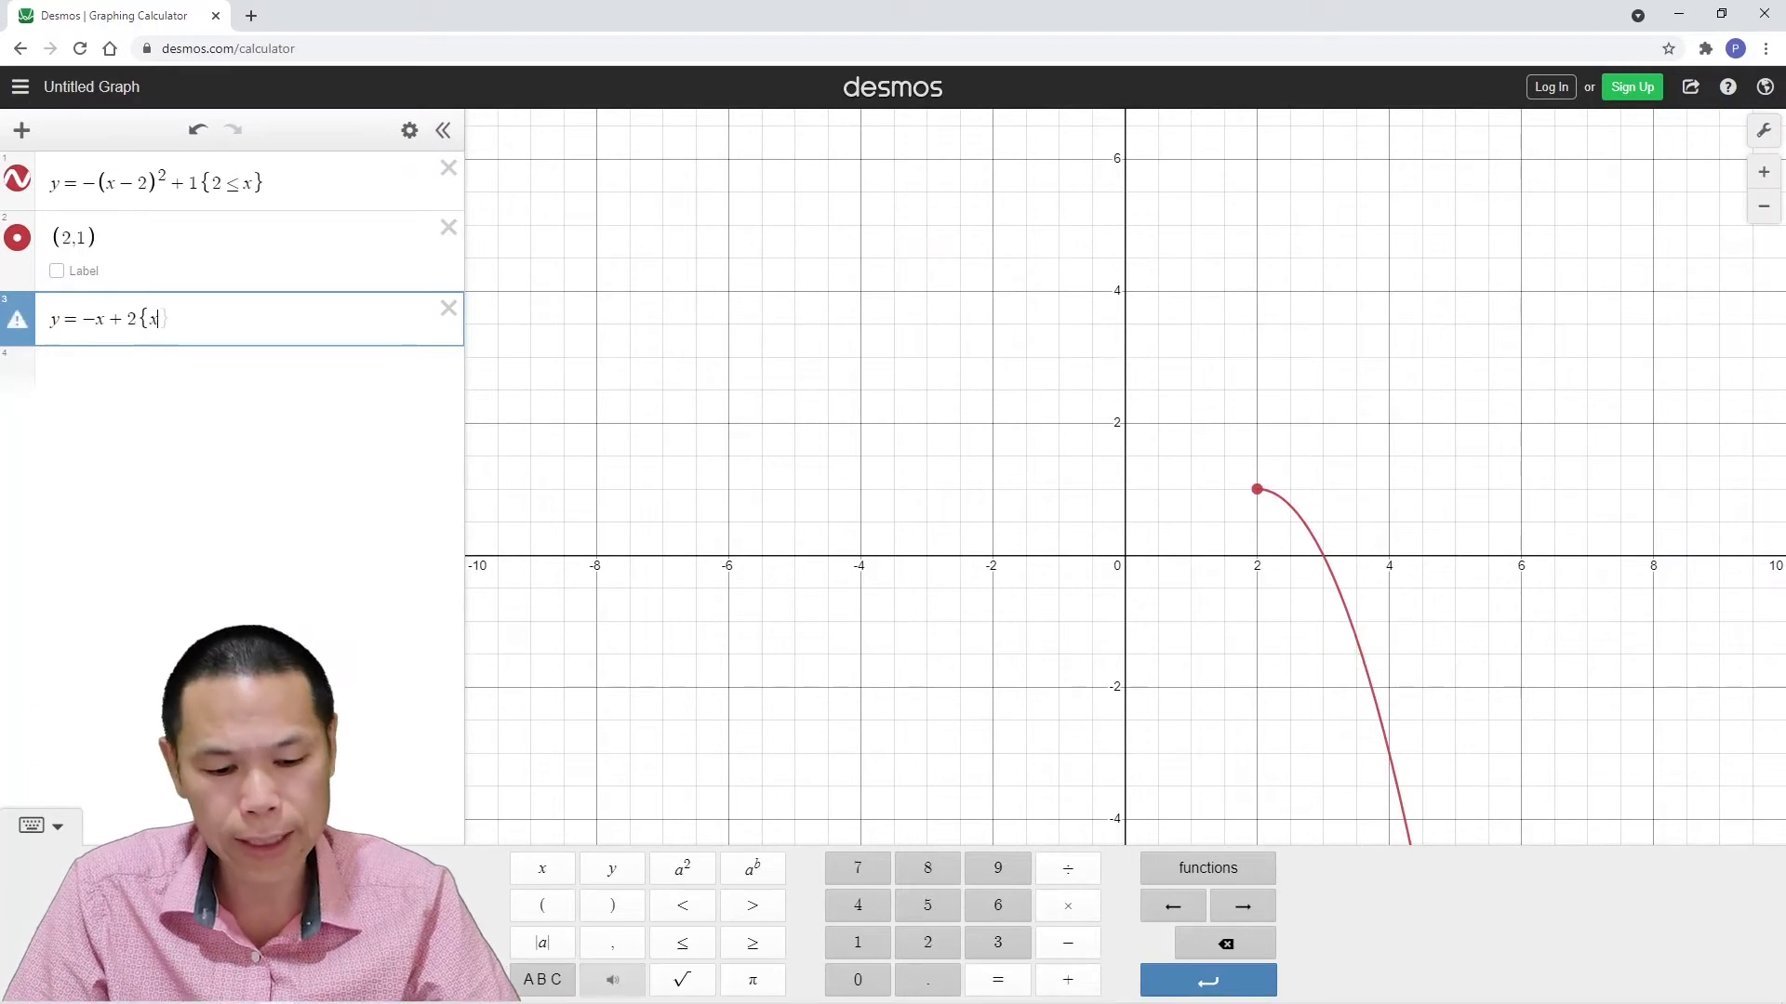
text(1})
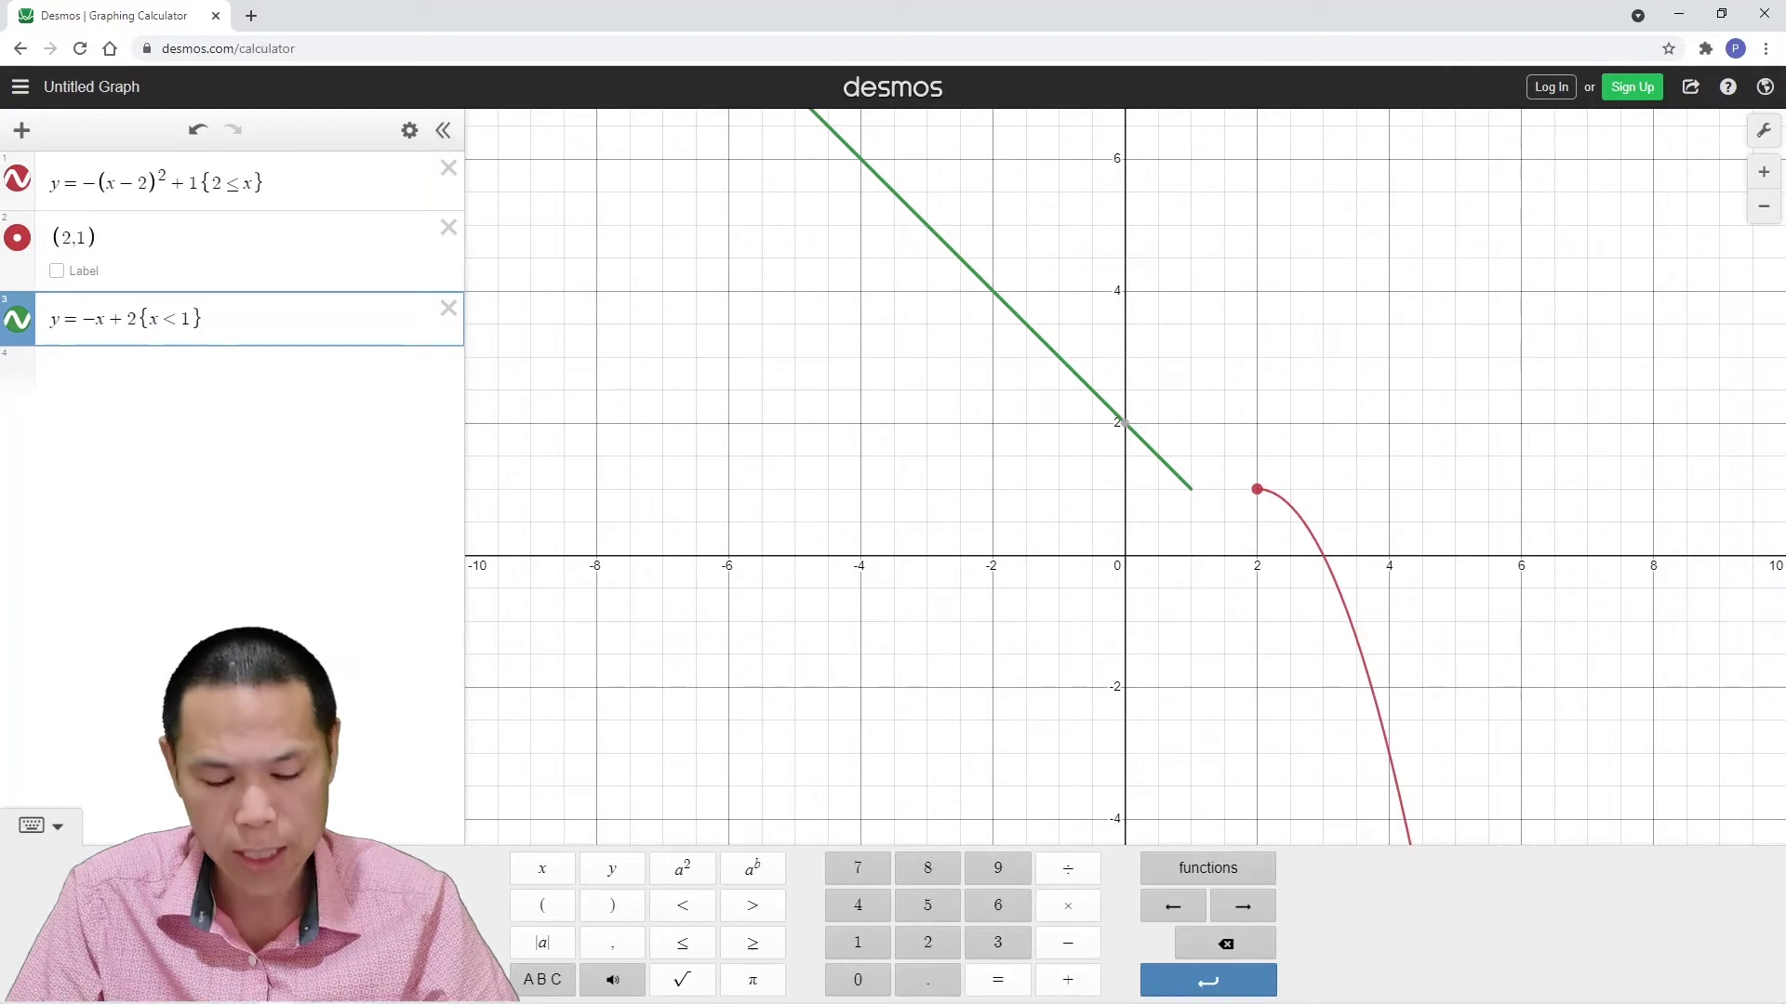
Step: Restrict the line y = -x + 2 with the condition {x < 1} and color it red
click(17, 319)
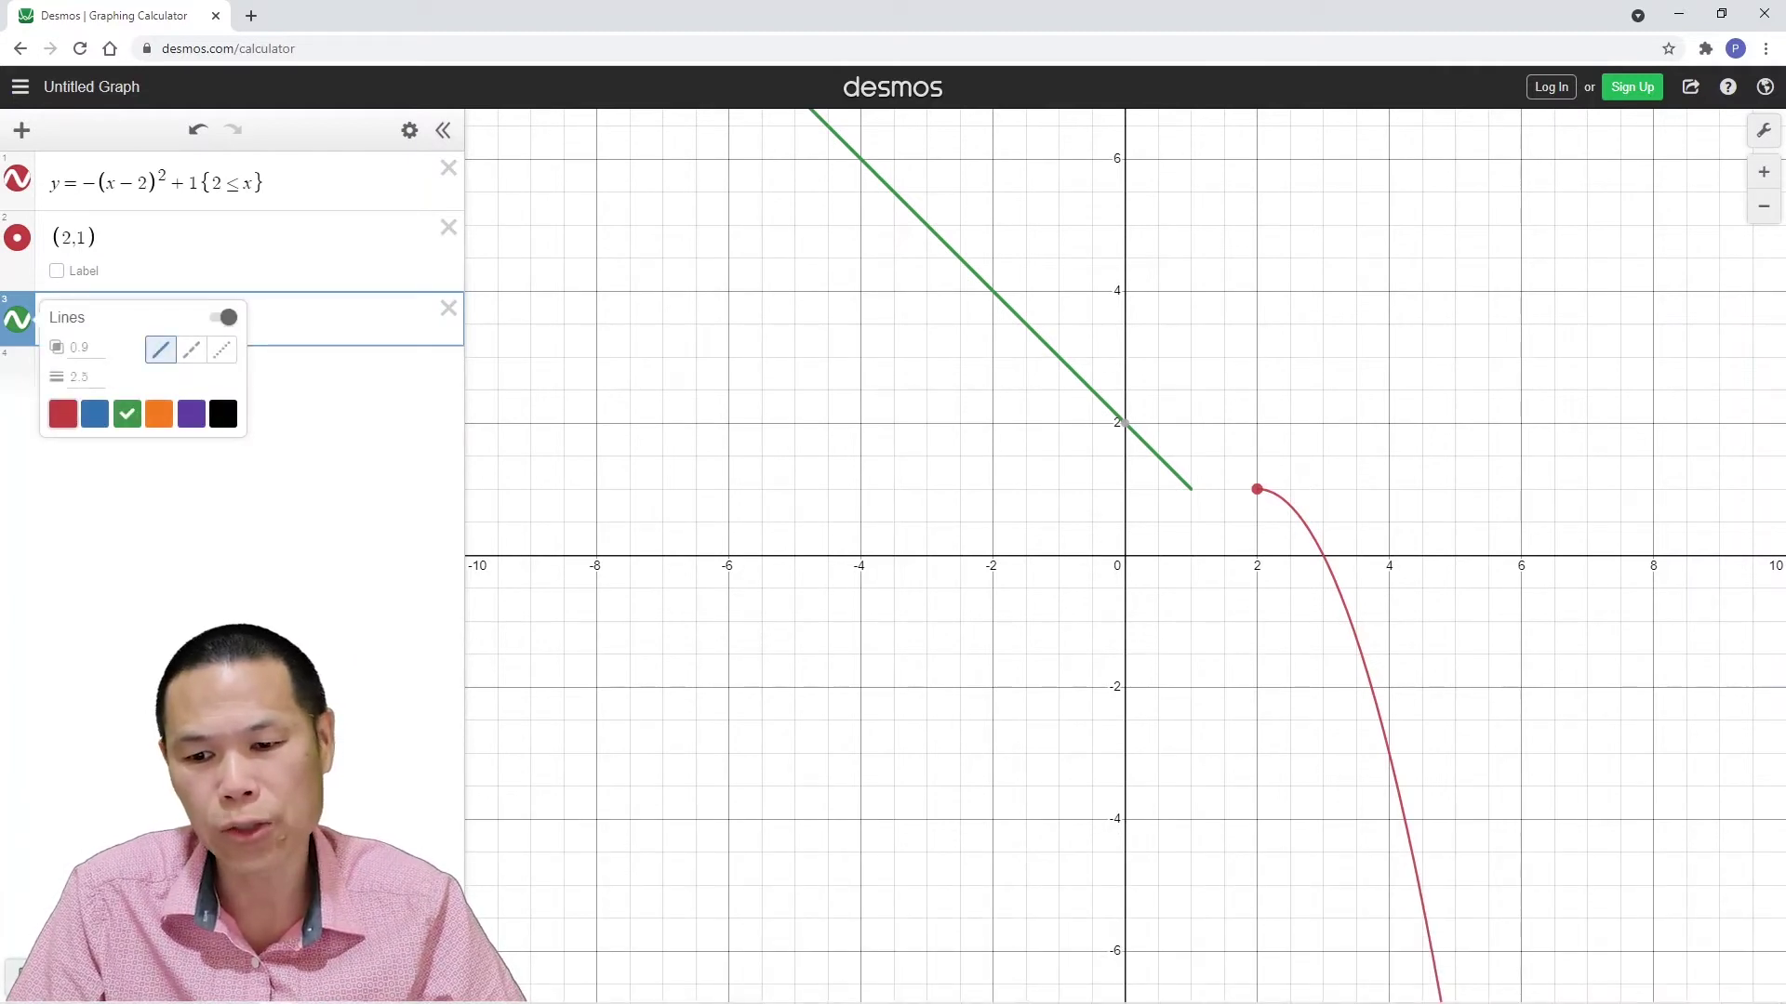
click(62, 413)
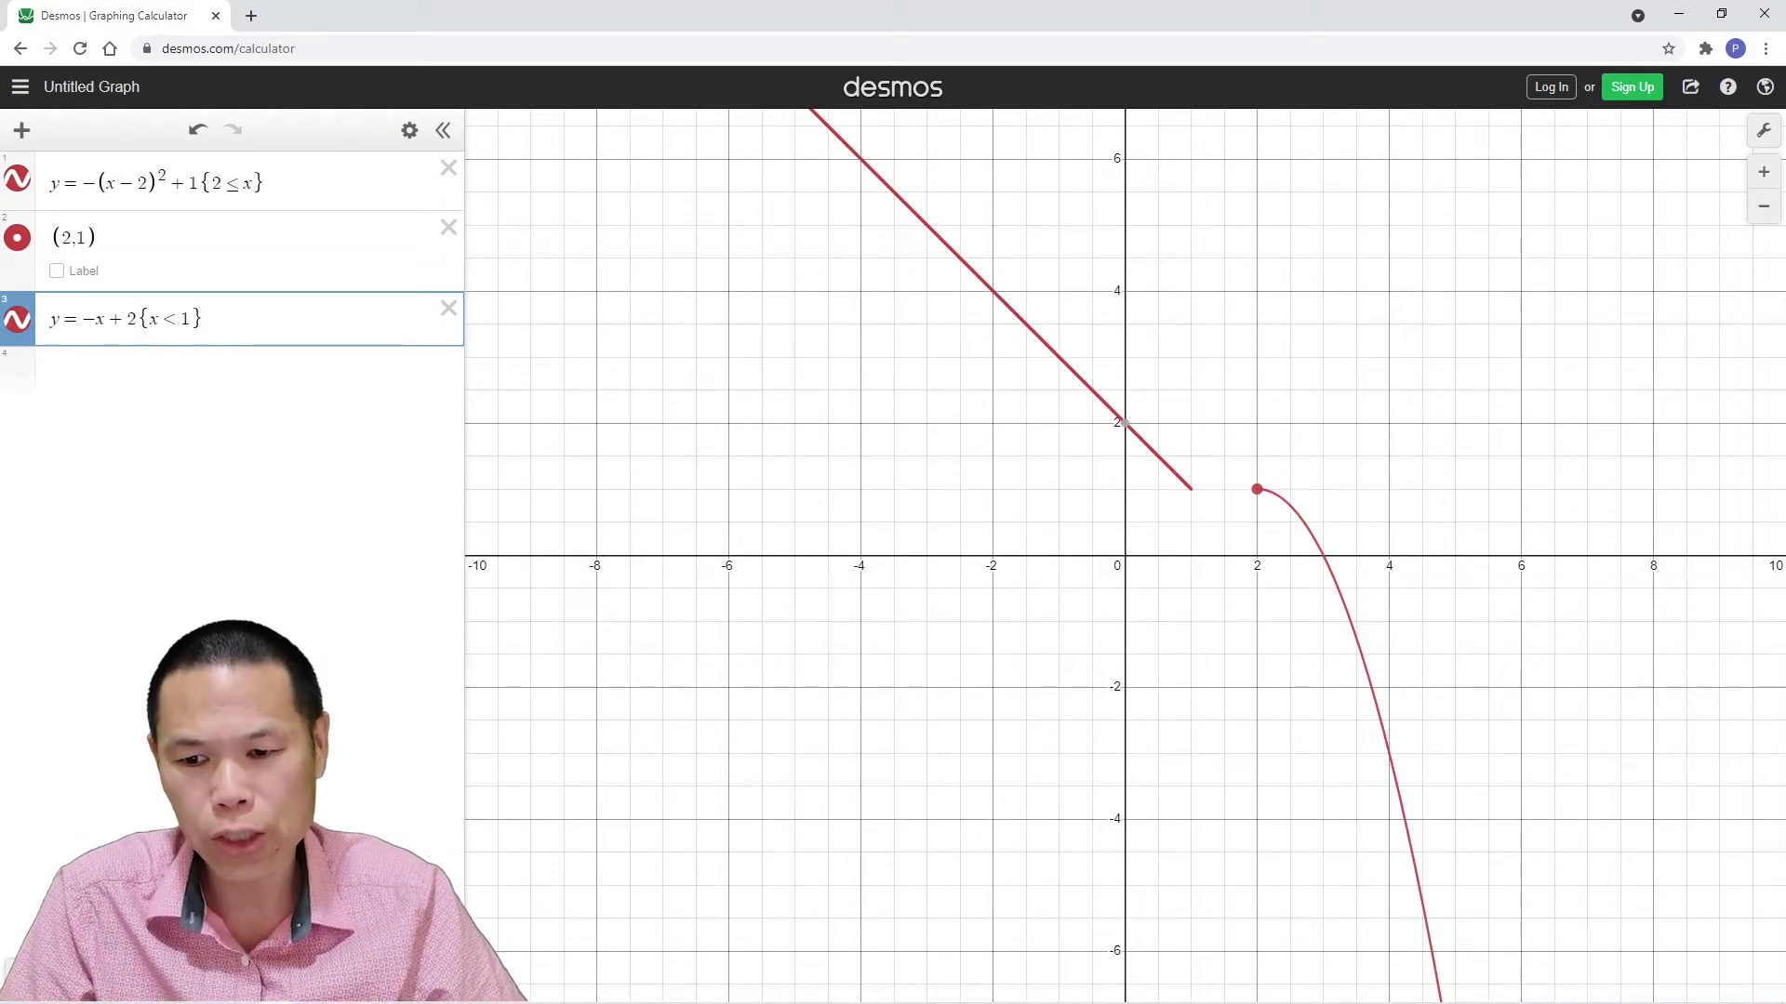
Step: Plot the line's endpoint as the point (1,1) in a new expression
key(Return)
text(()
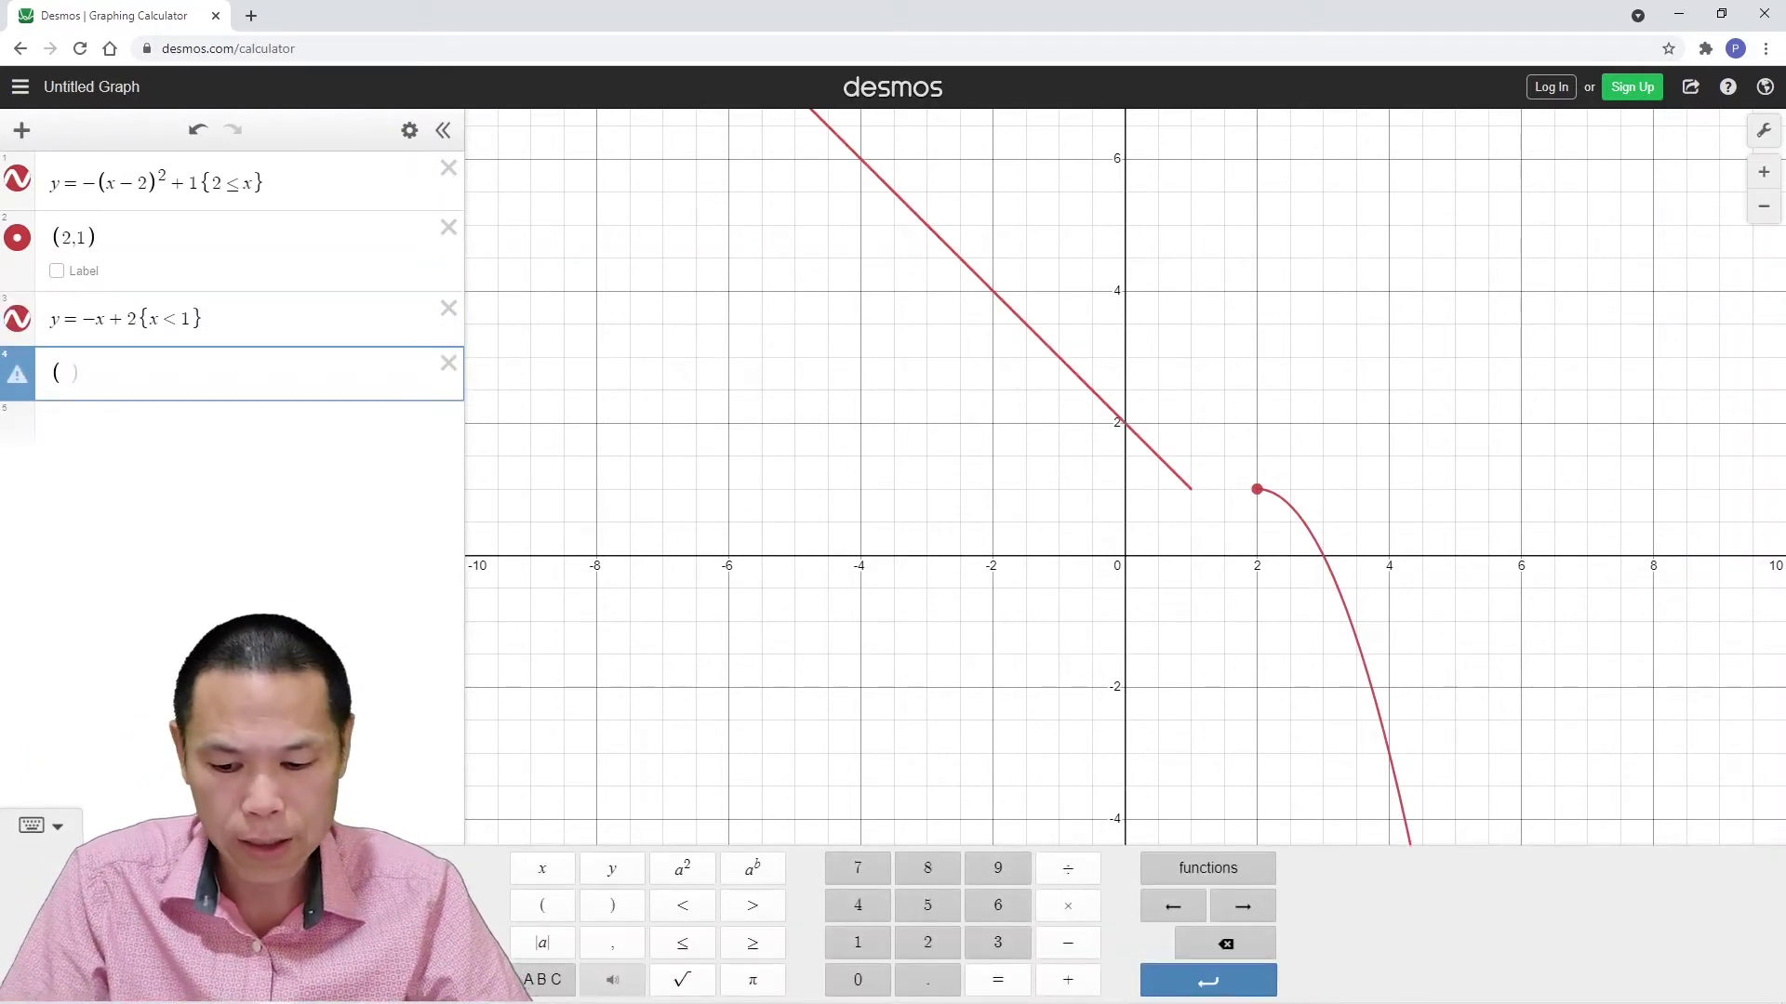
text(1,1))
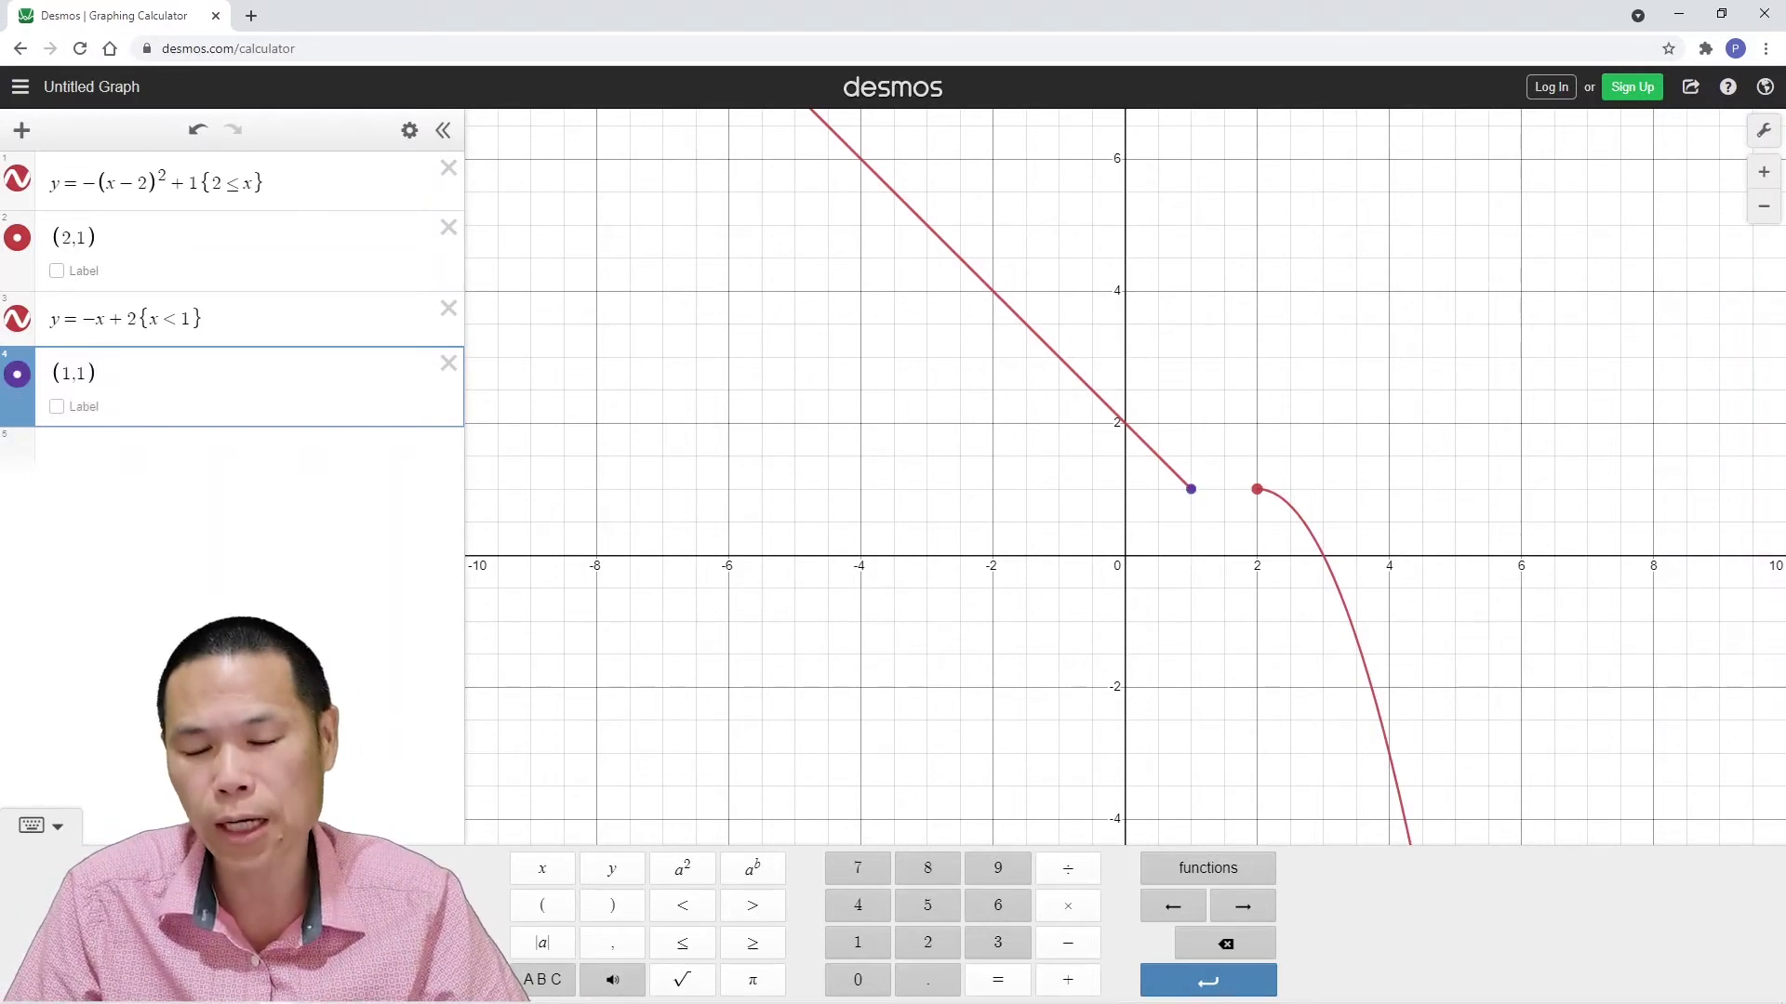
Step: Style the endpoint (1,1) as an open circle in red with a point size of 12
click(16, 374)
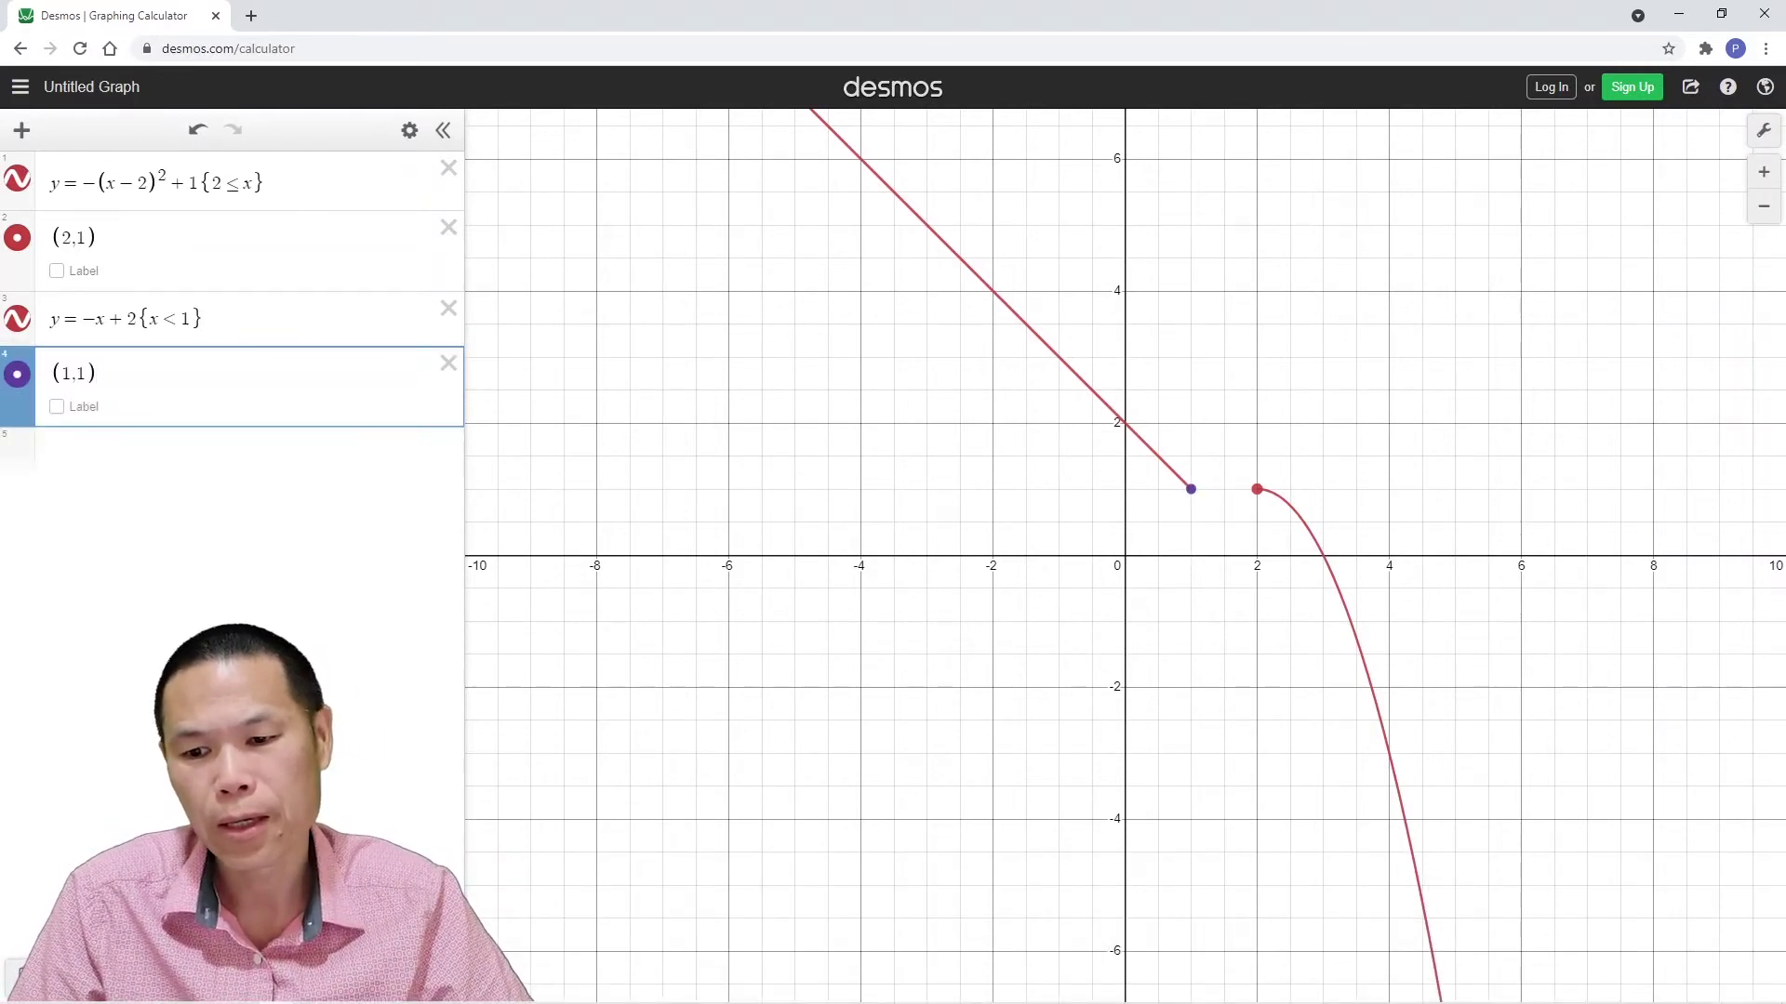
click(17, 374)
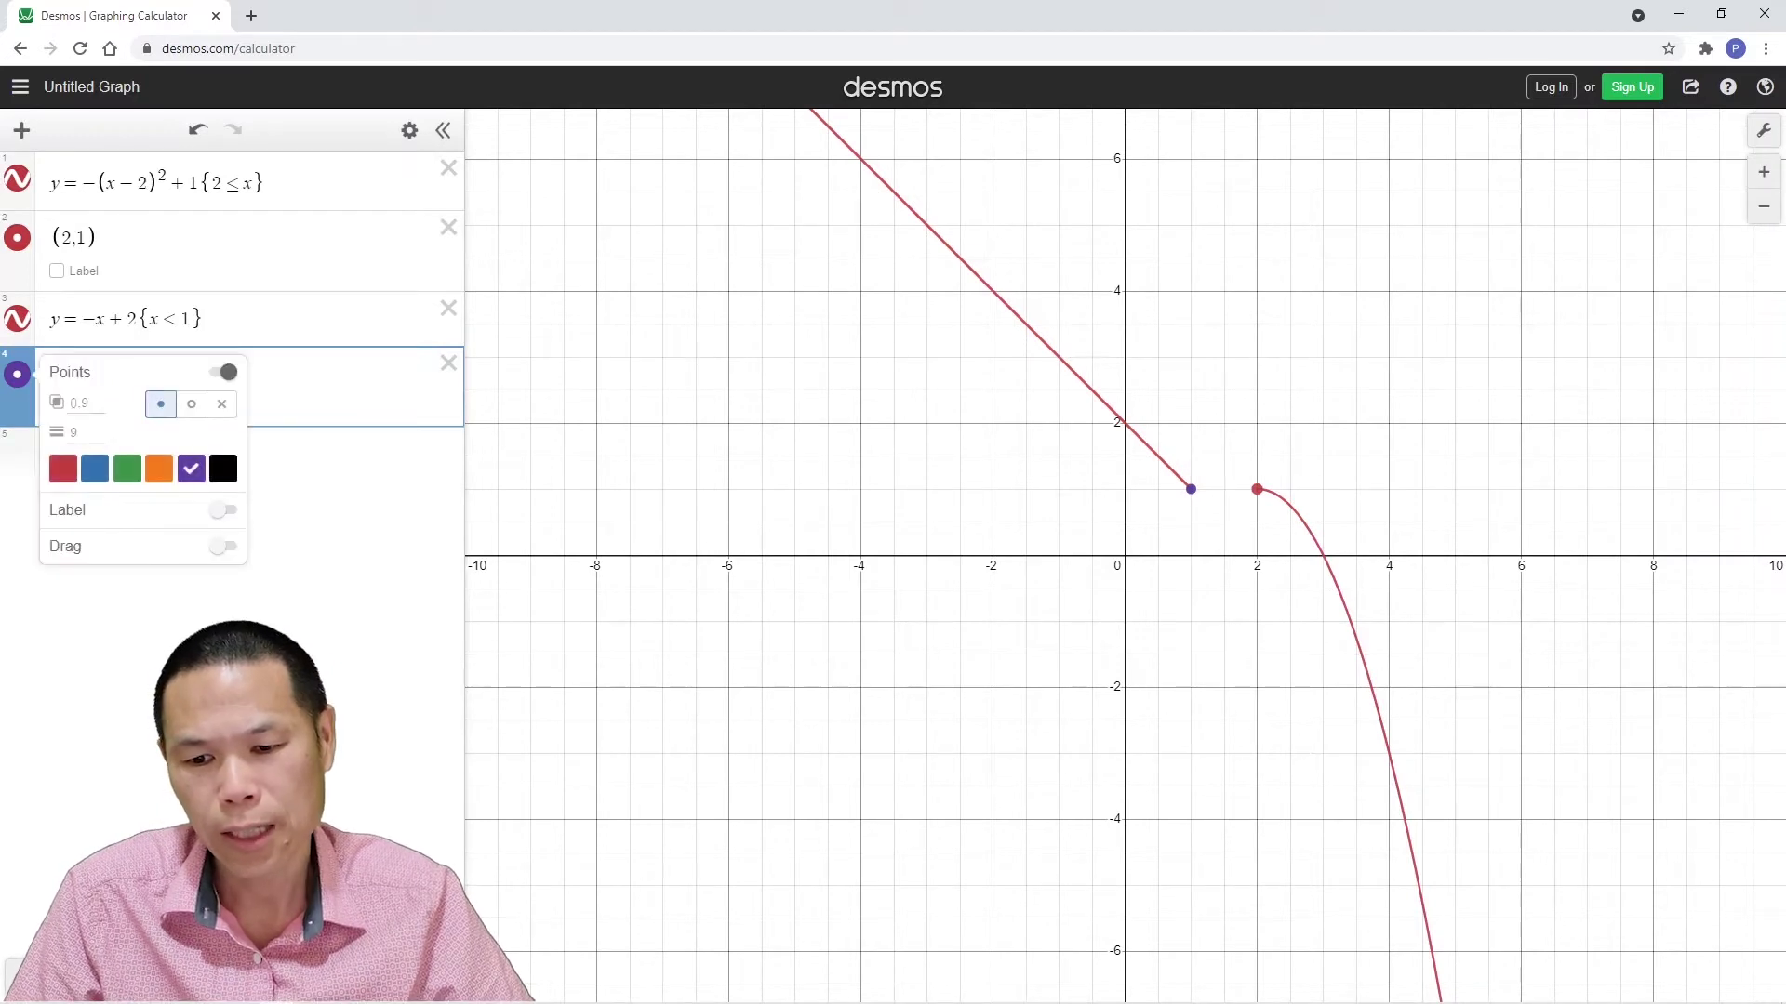
click(192, 404)
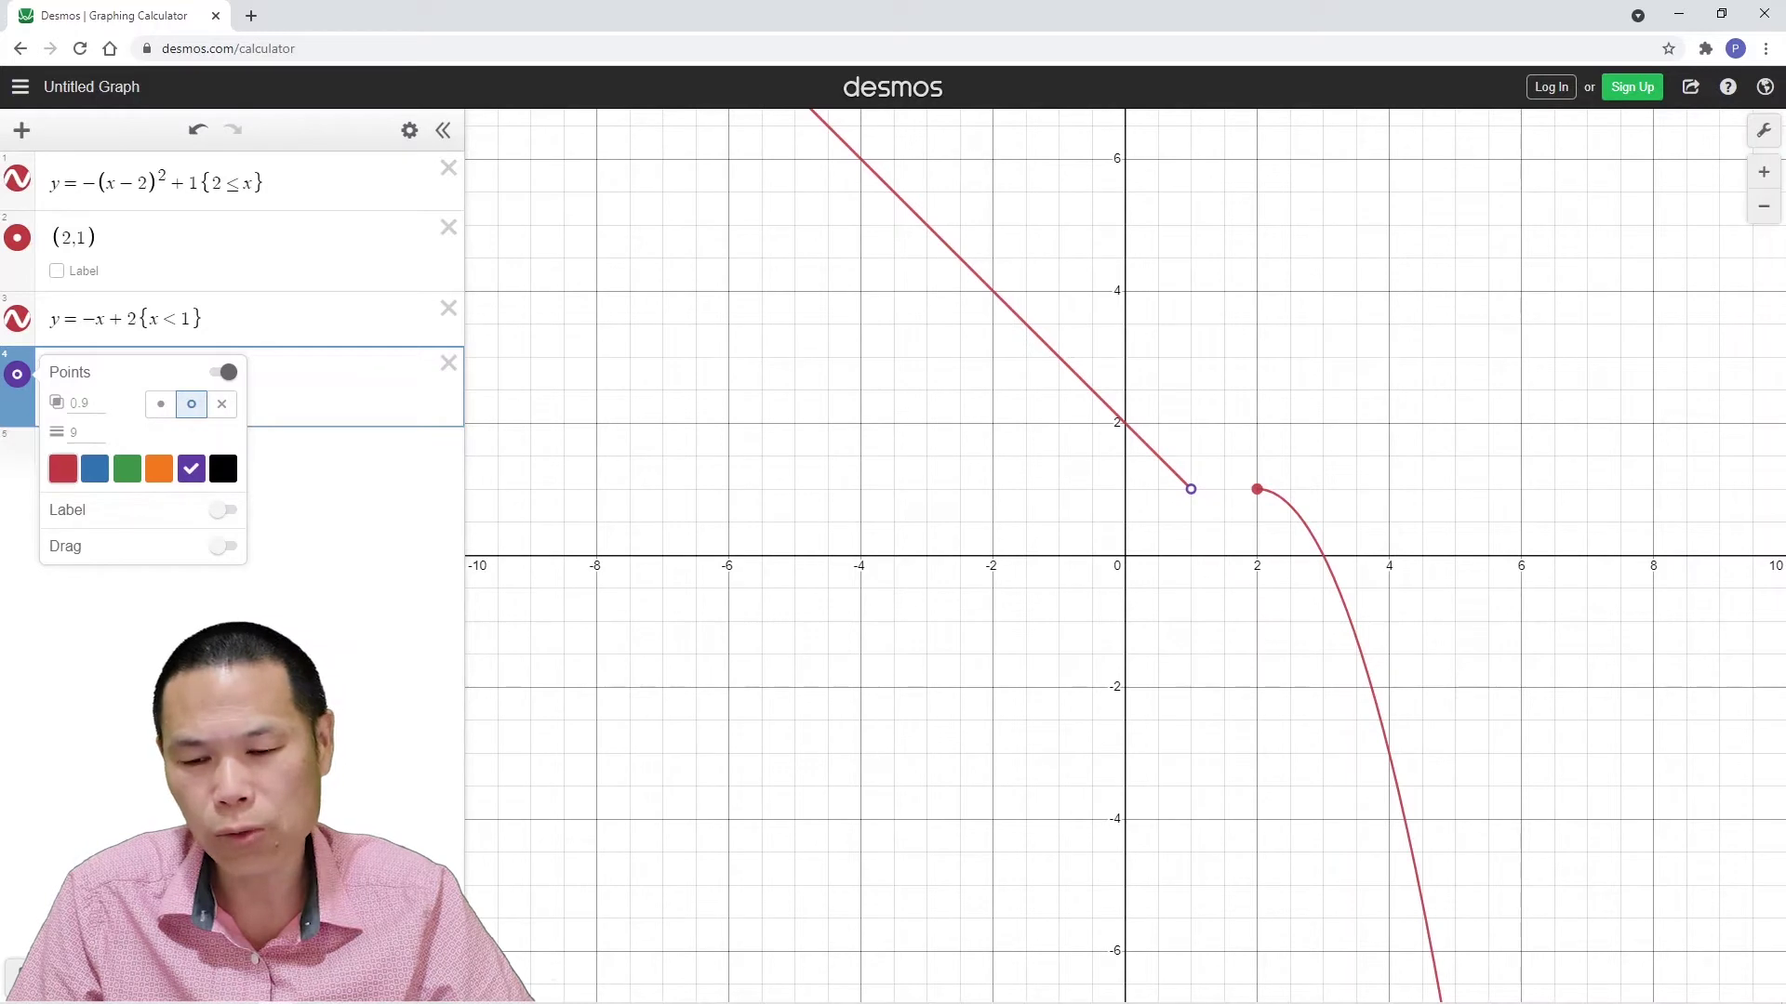
click(63, 468)
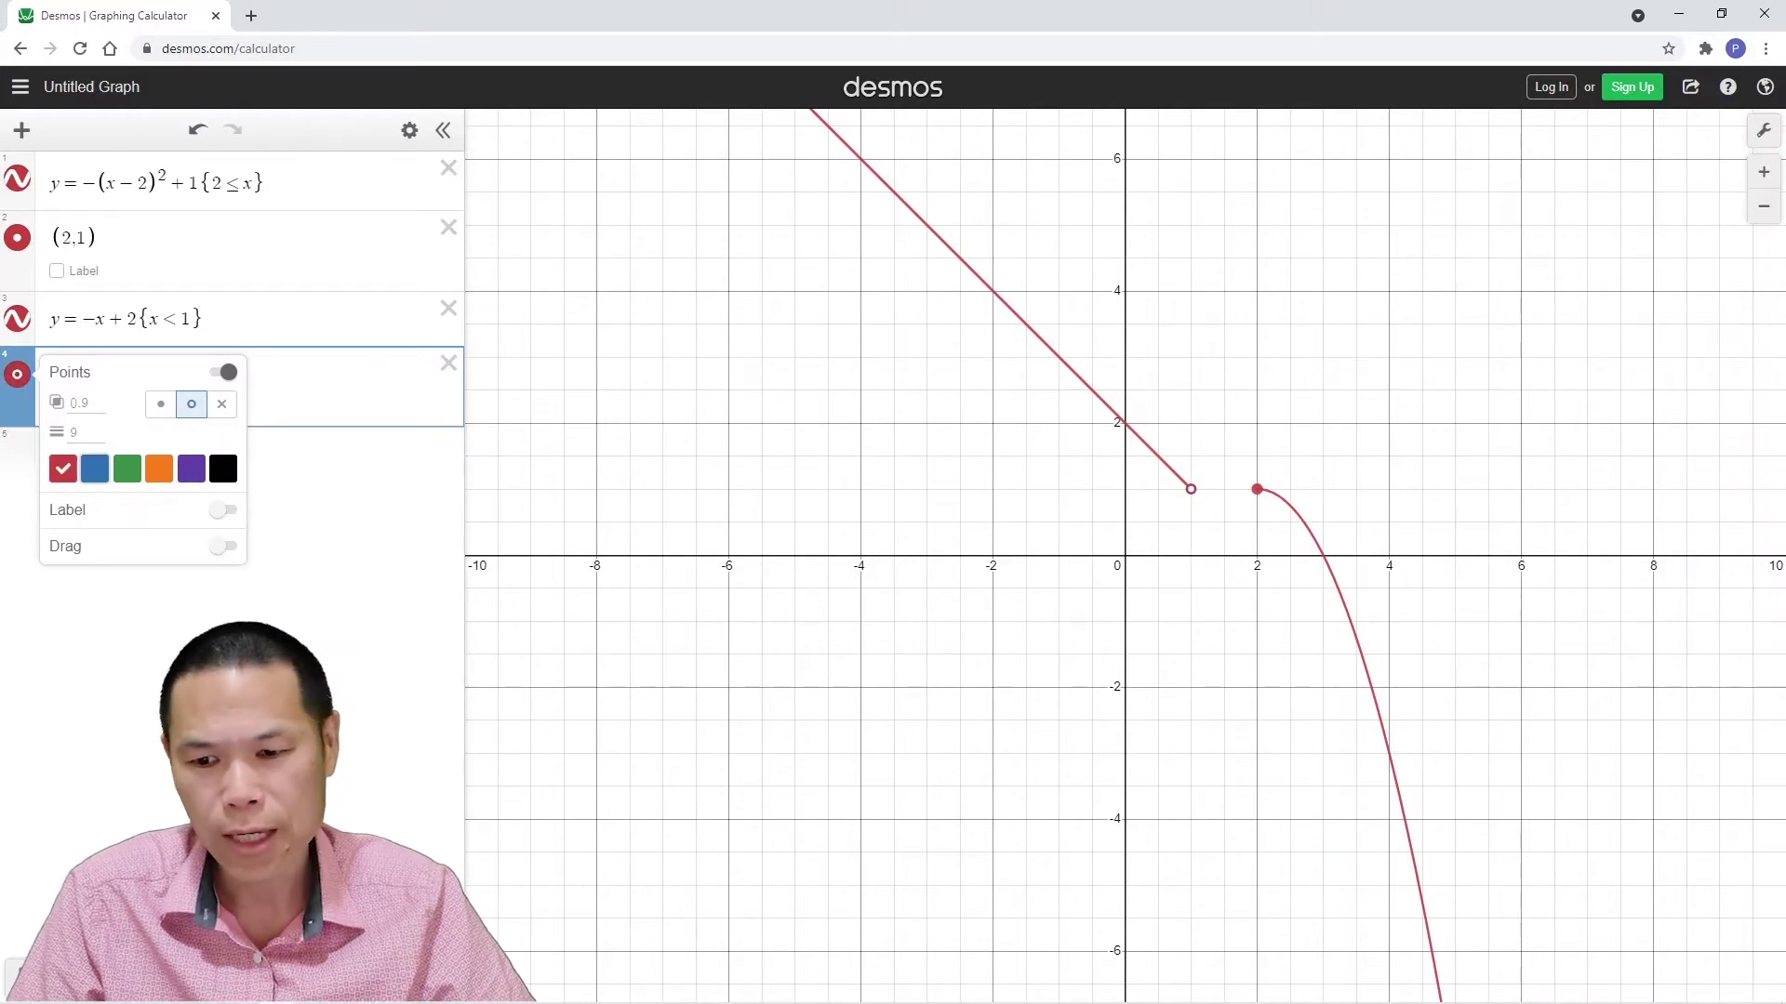
click(86, 432)
text(1)
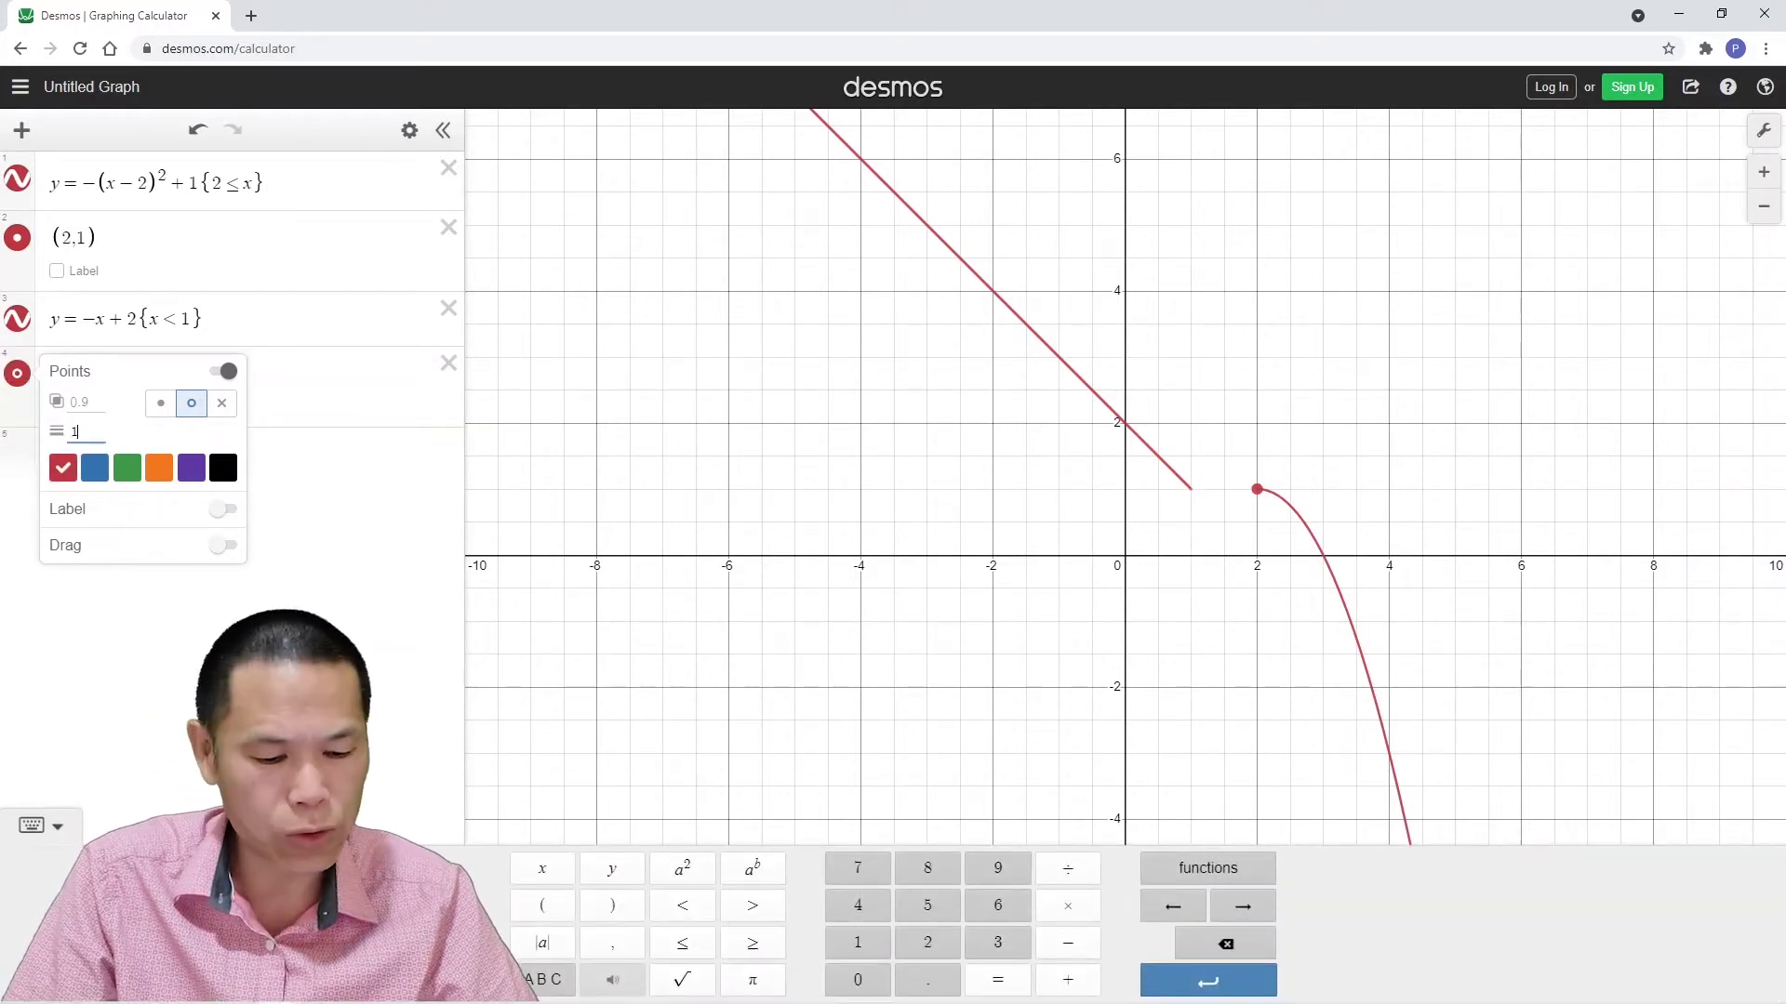
text(2)
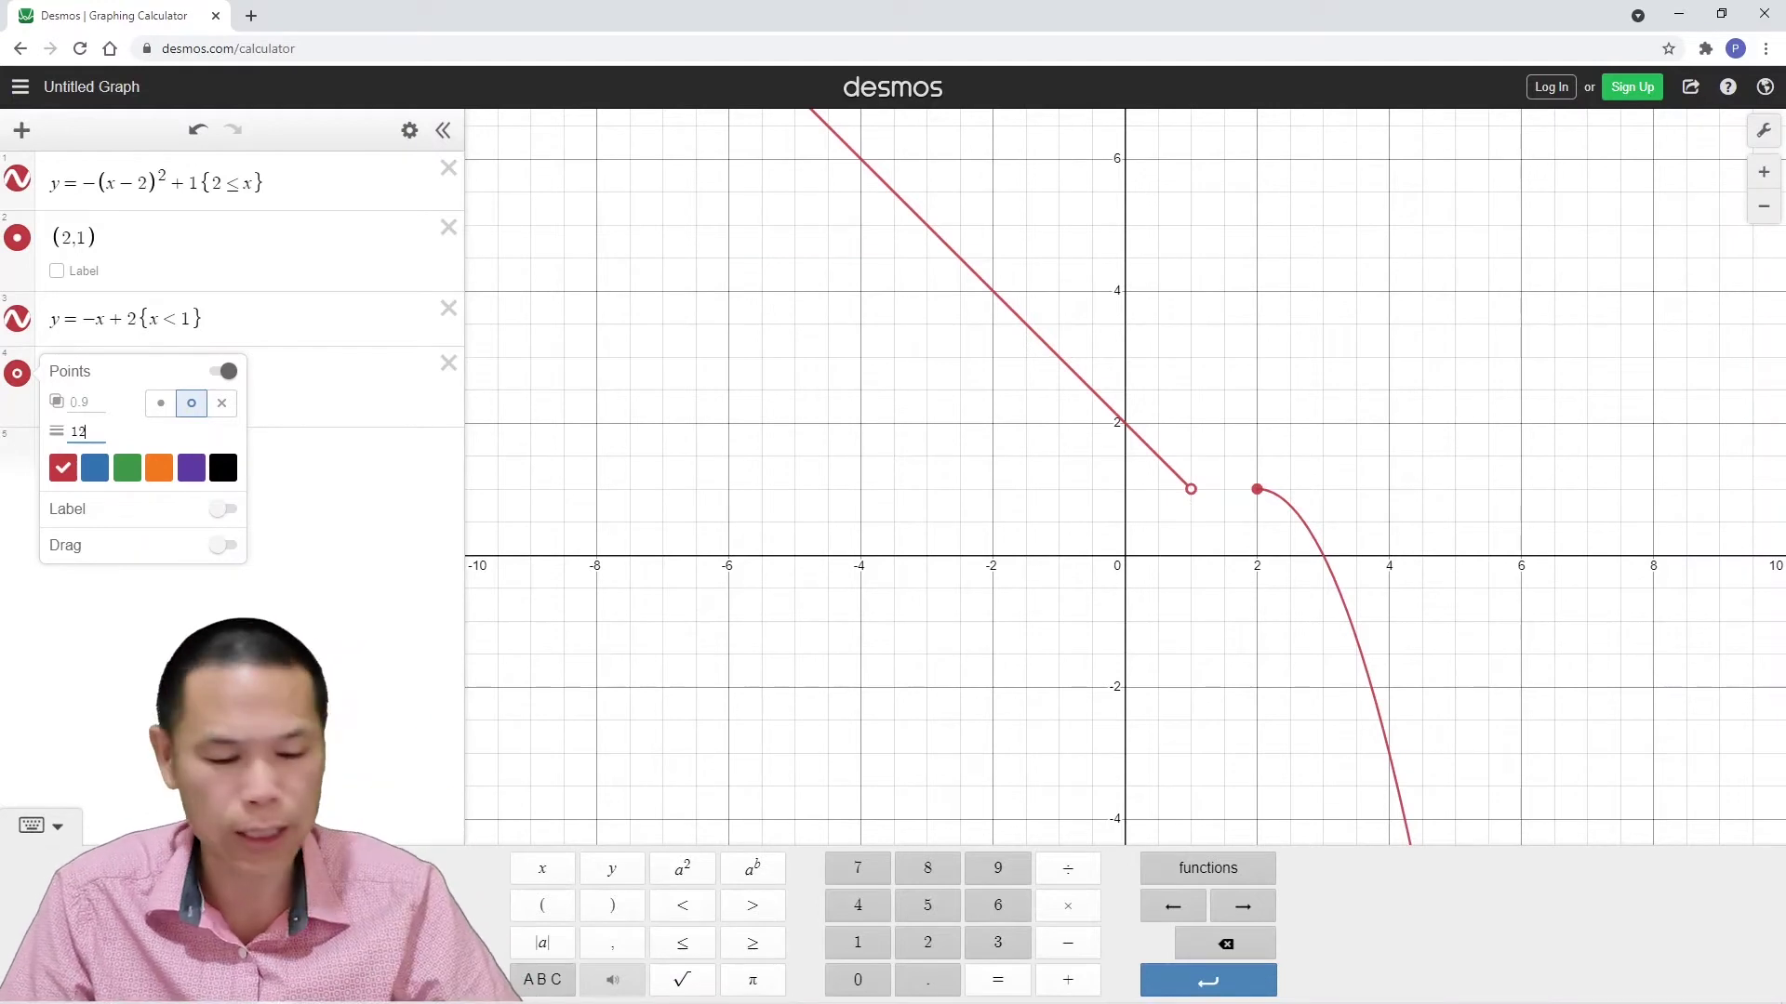
key(Return)
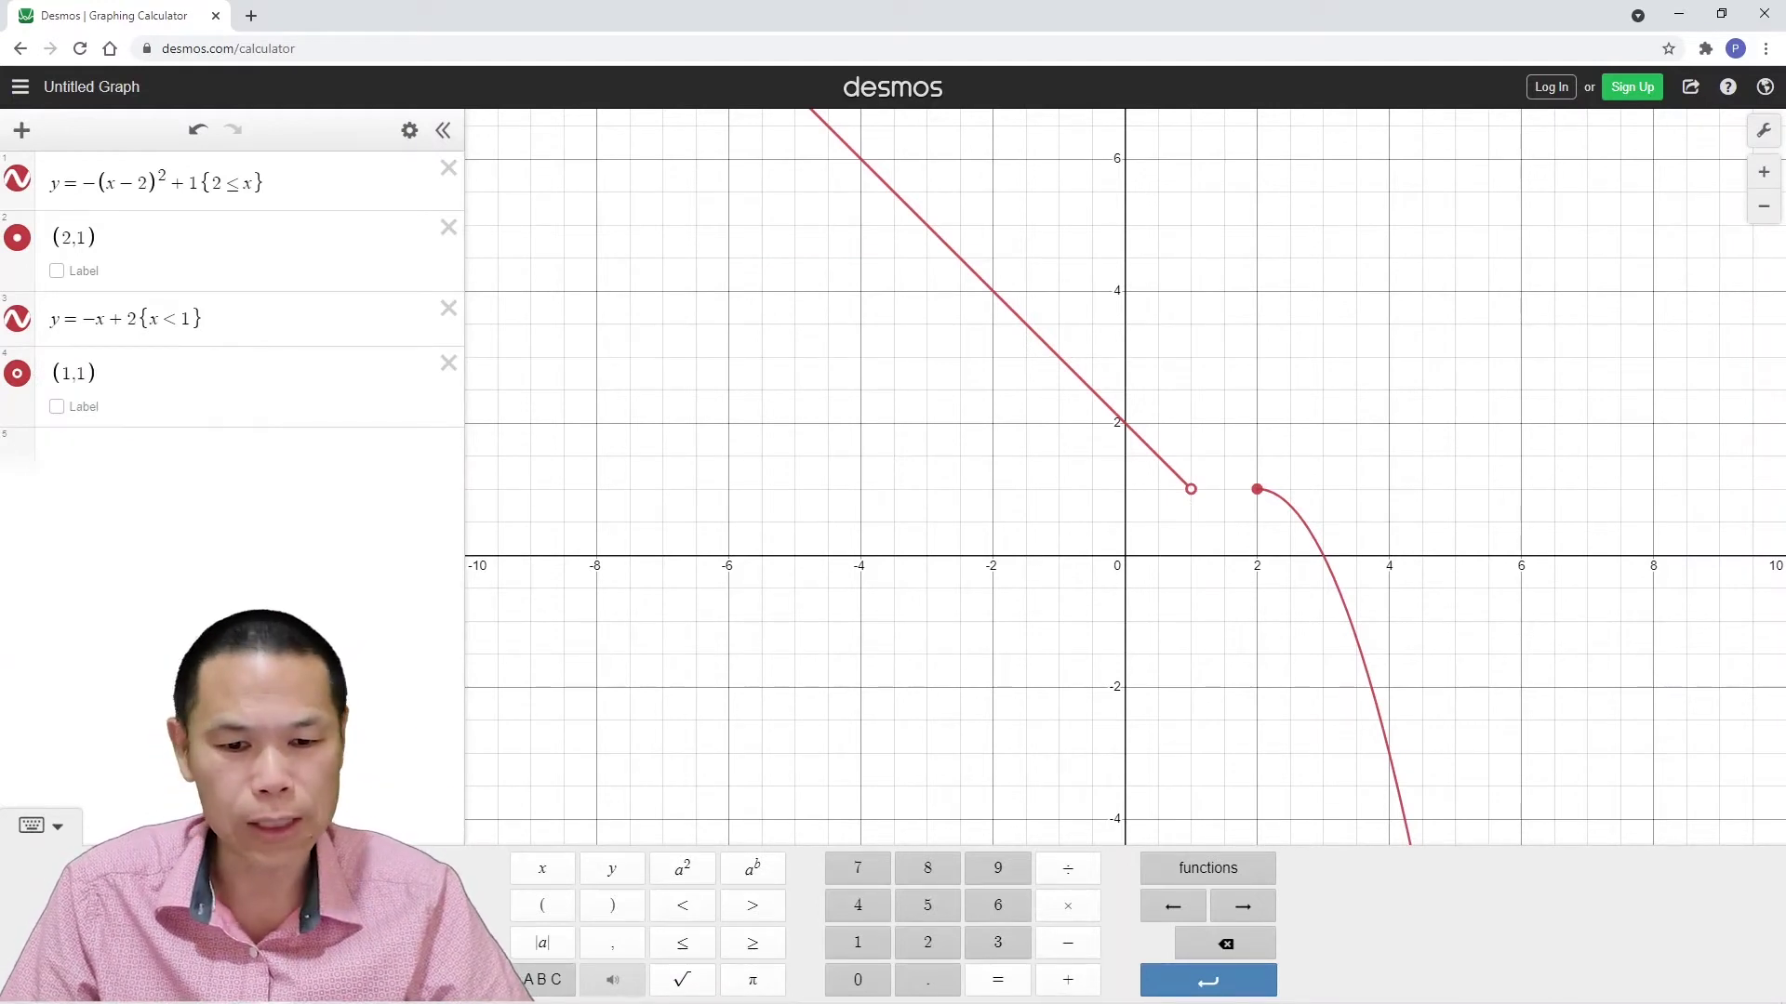
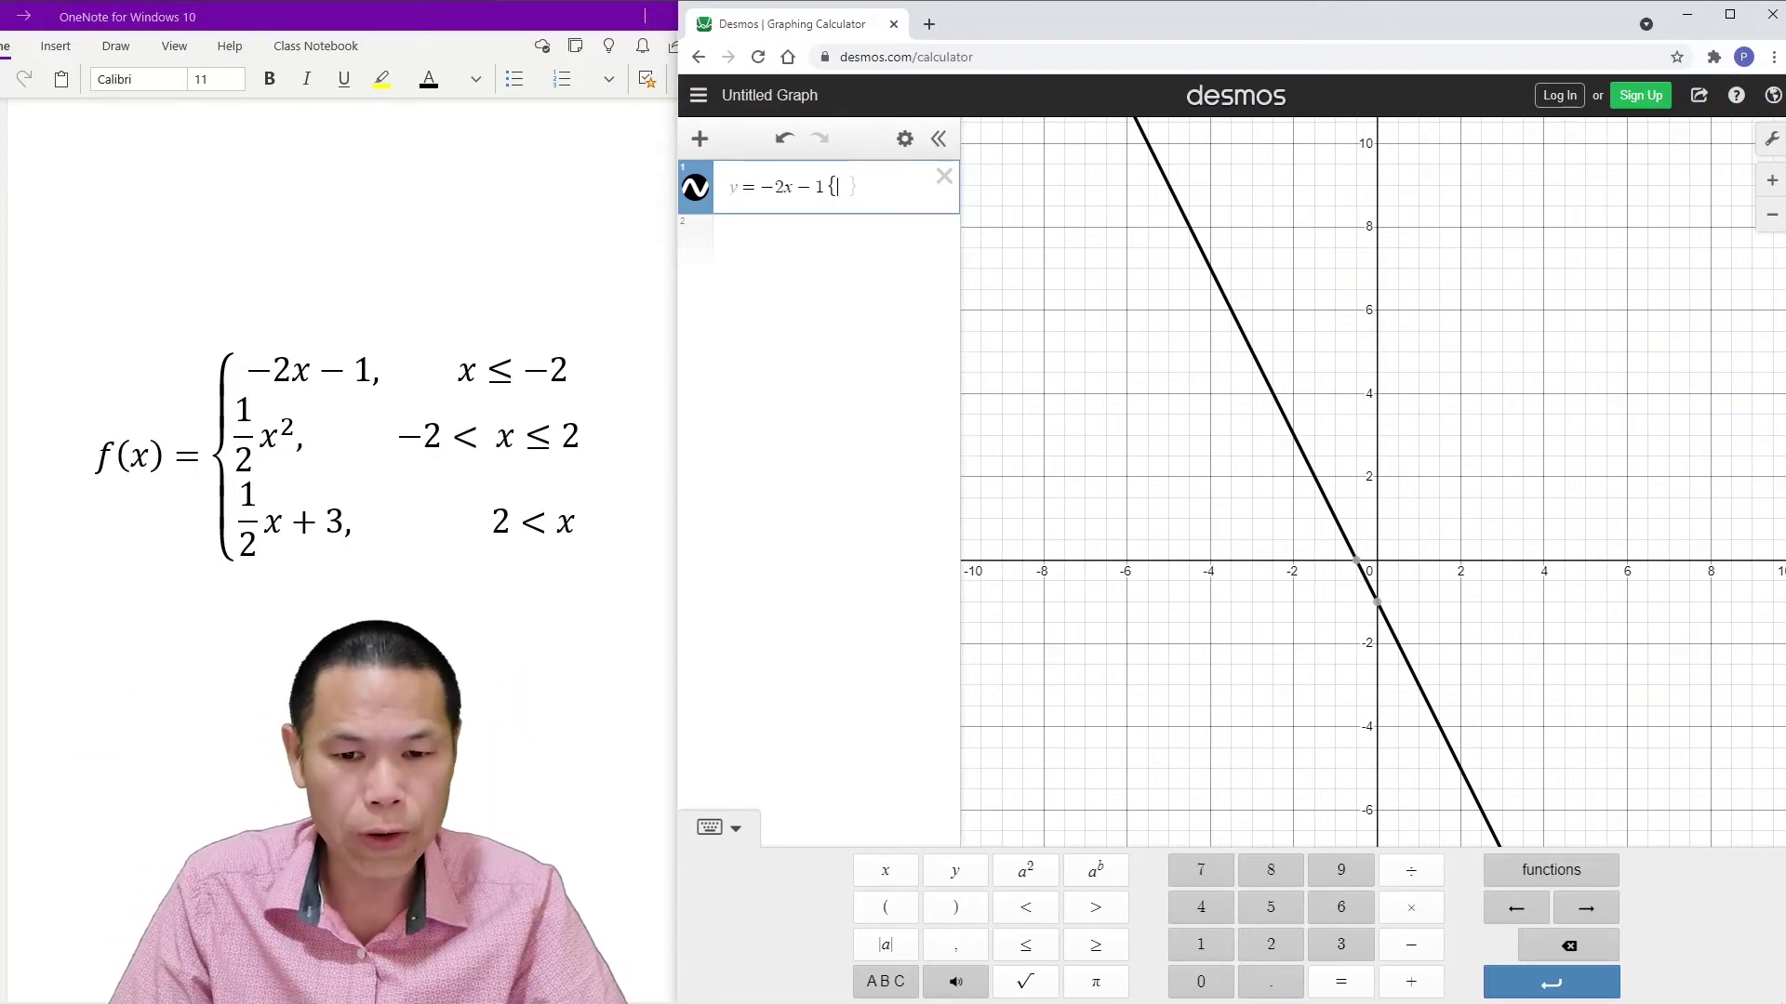
Step: Restrict the line y = -2x - 1 with the condition {x ≤ -2}
text(x)
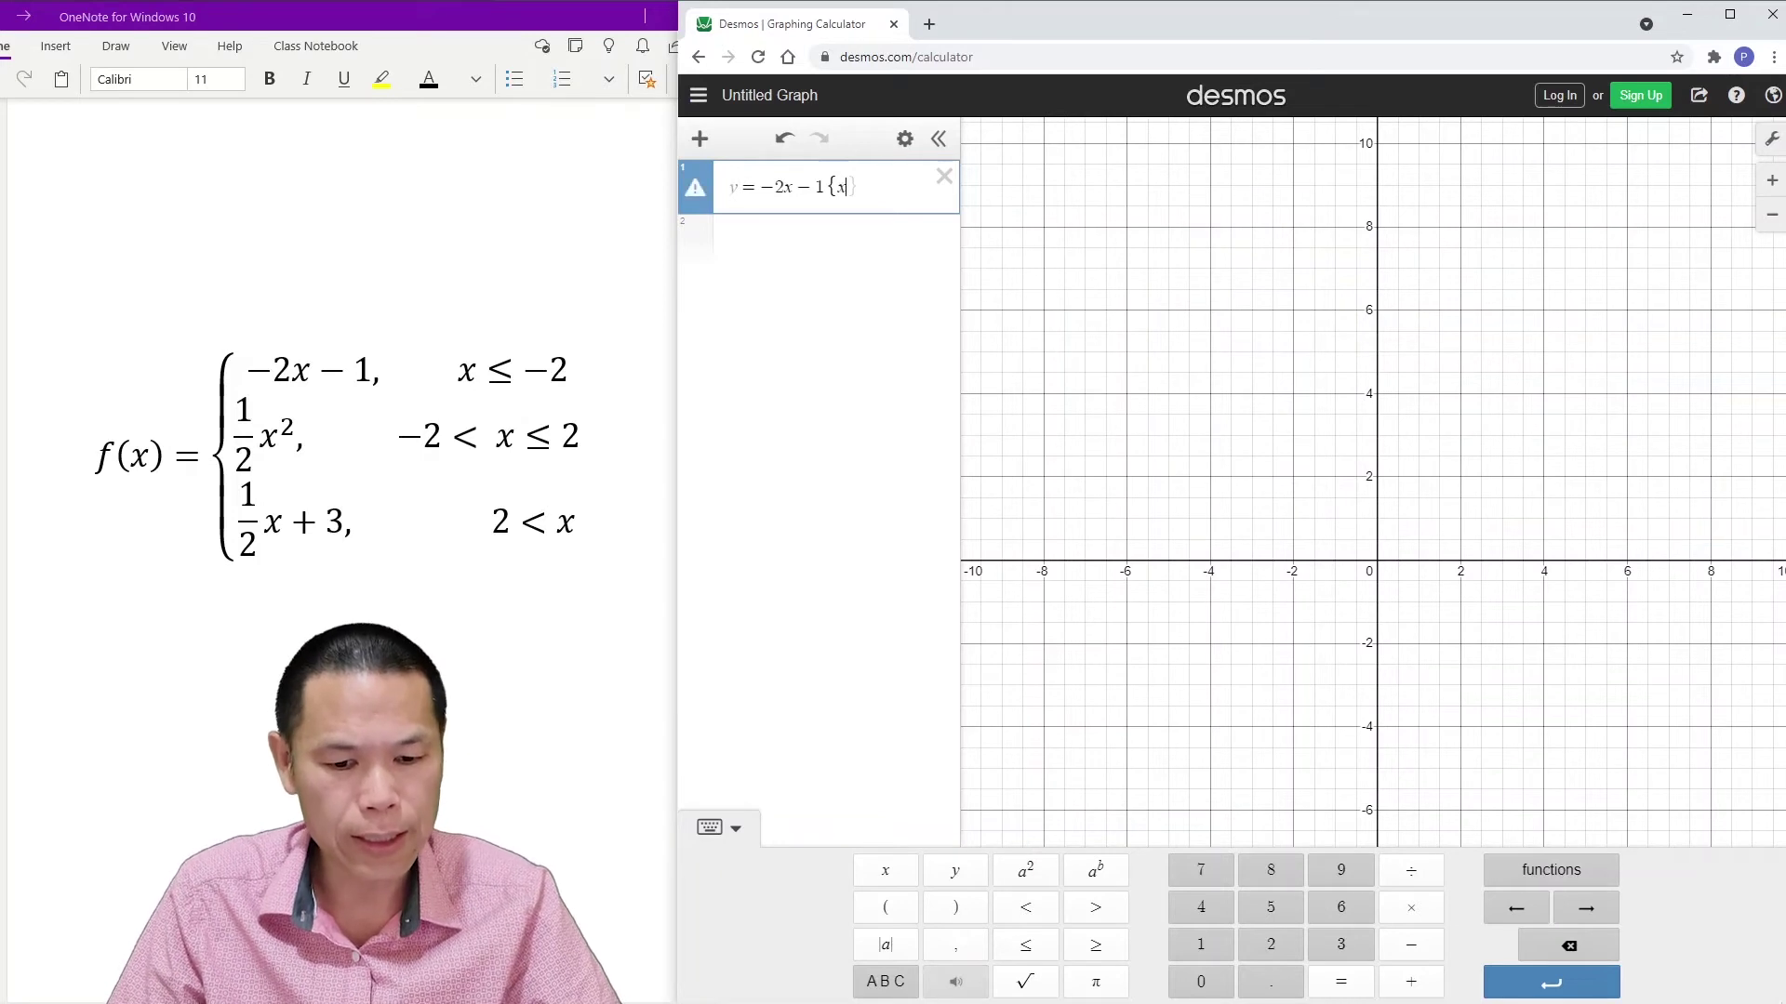
text(<=)
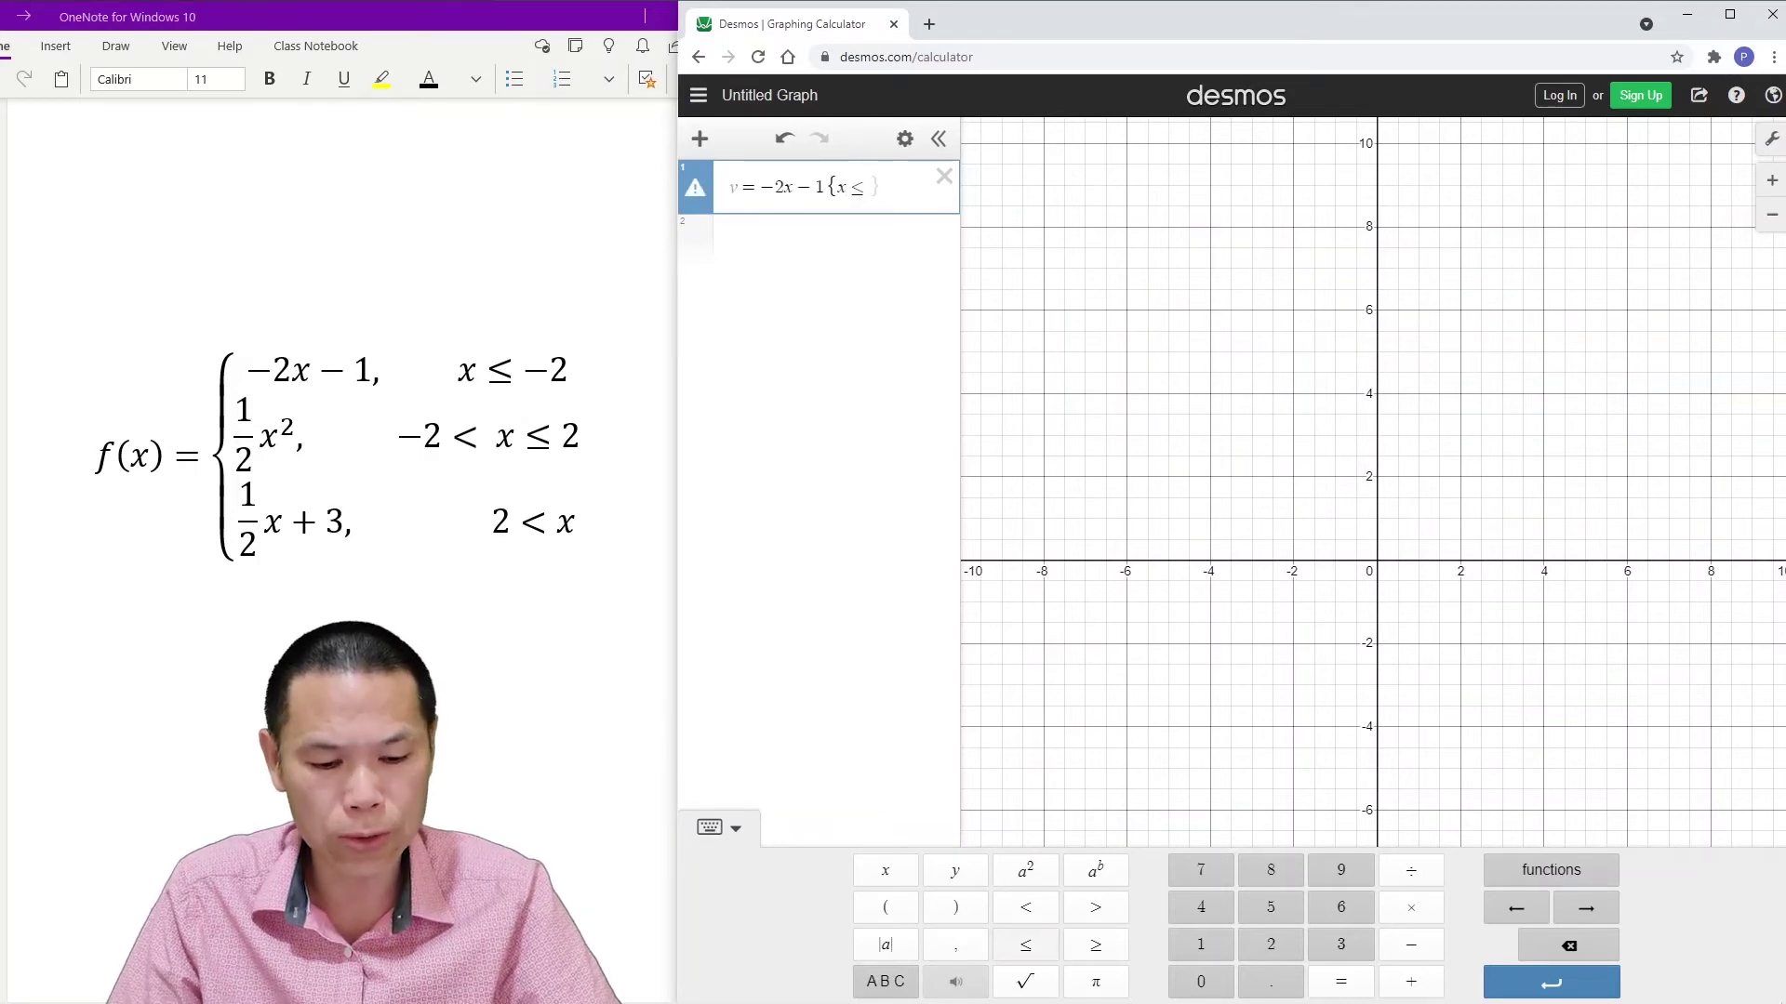
text(-2)
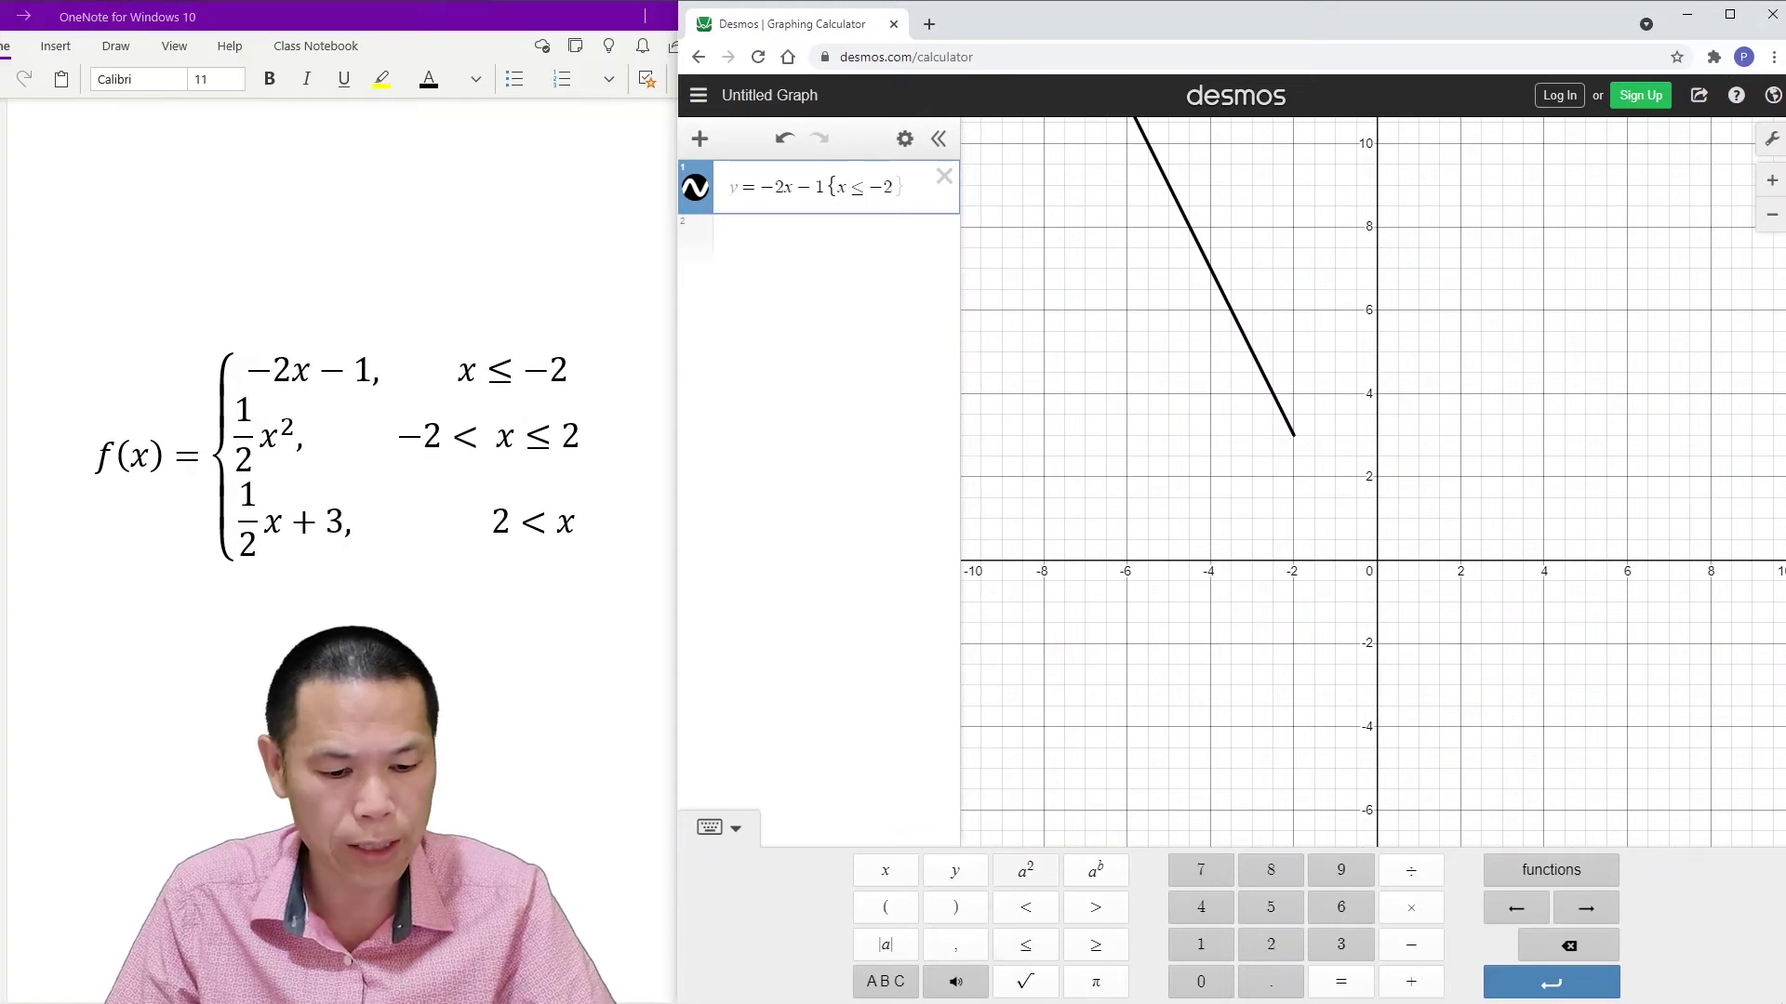
text(})
key(Escape)
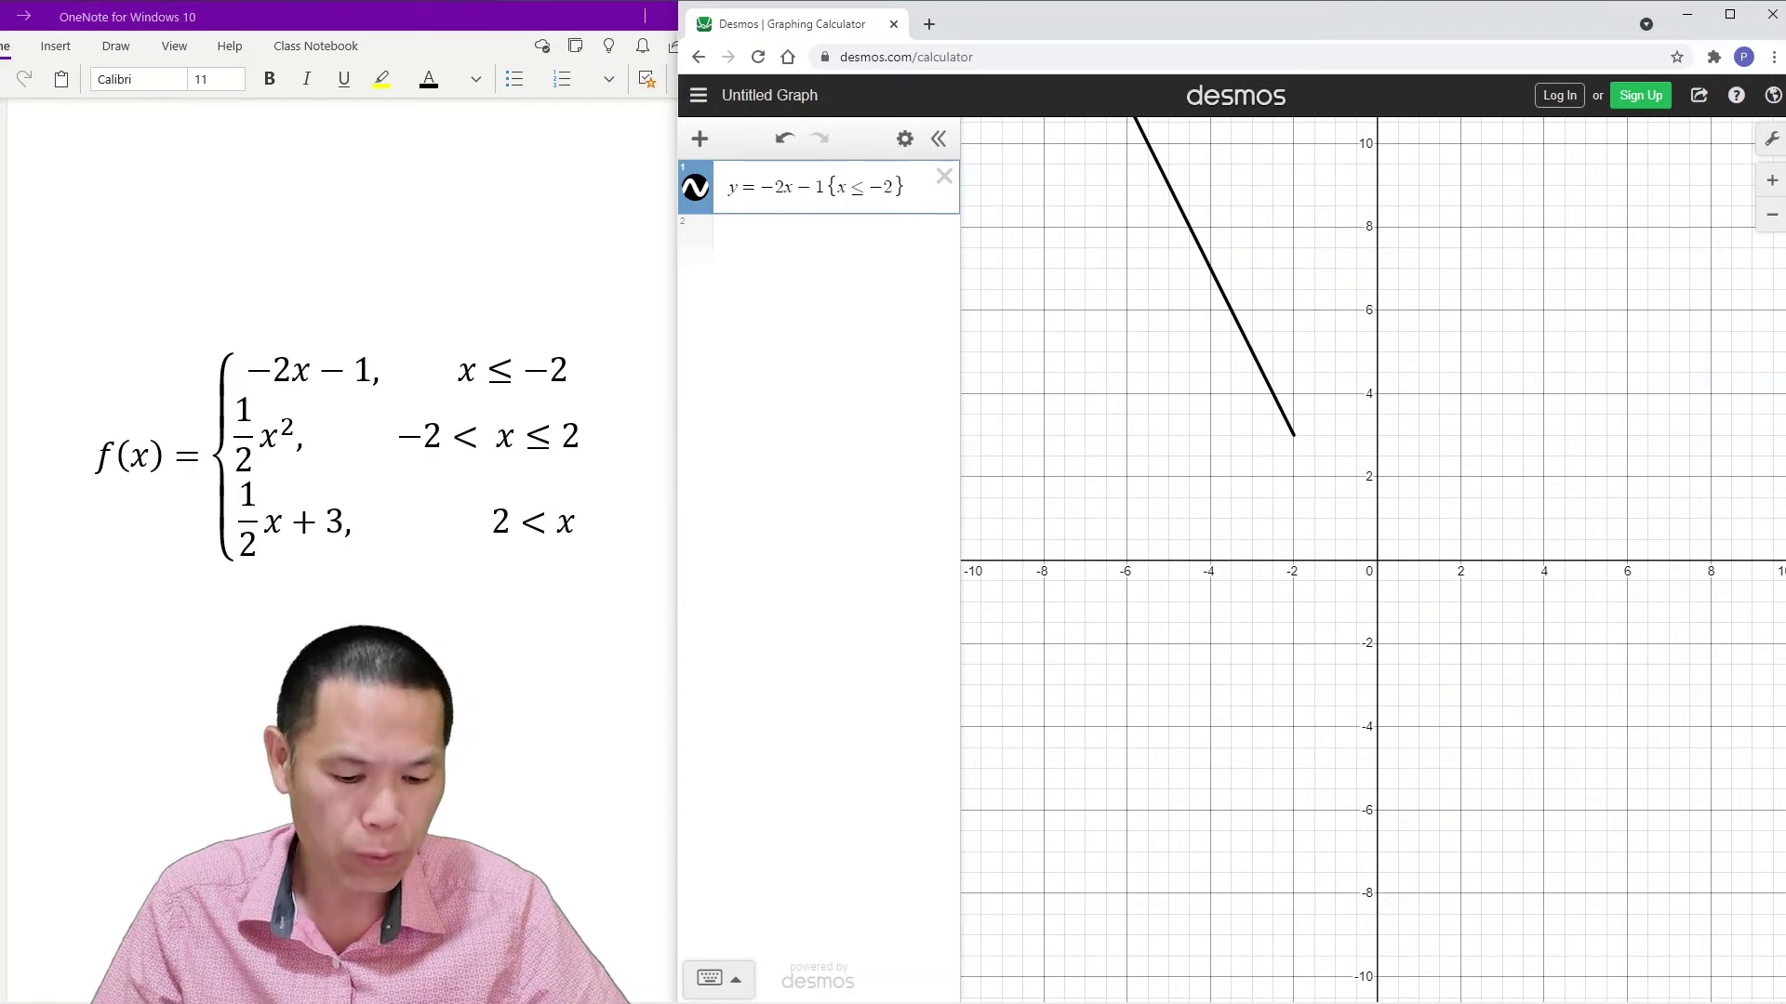
Step: Plot the endpoint of the line y = -2x - 1 as the point (-2,3) in a new expression
mouse_move(1294, 436)
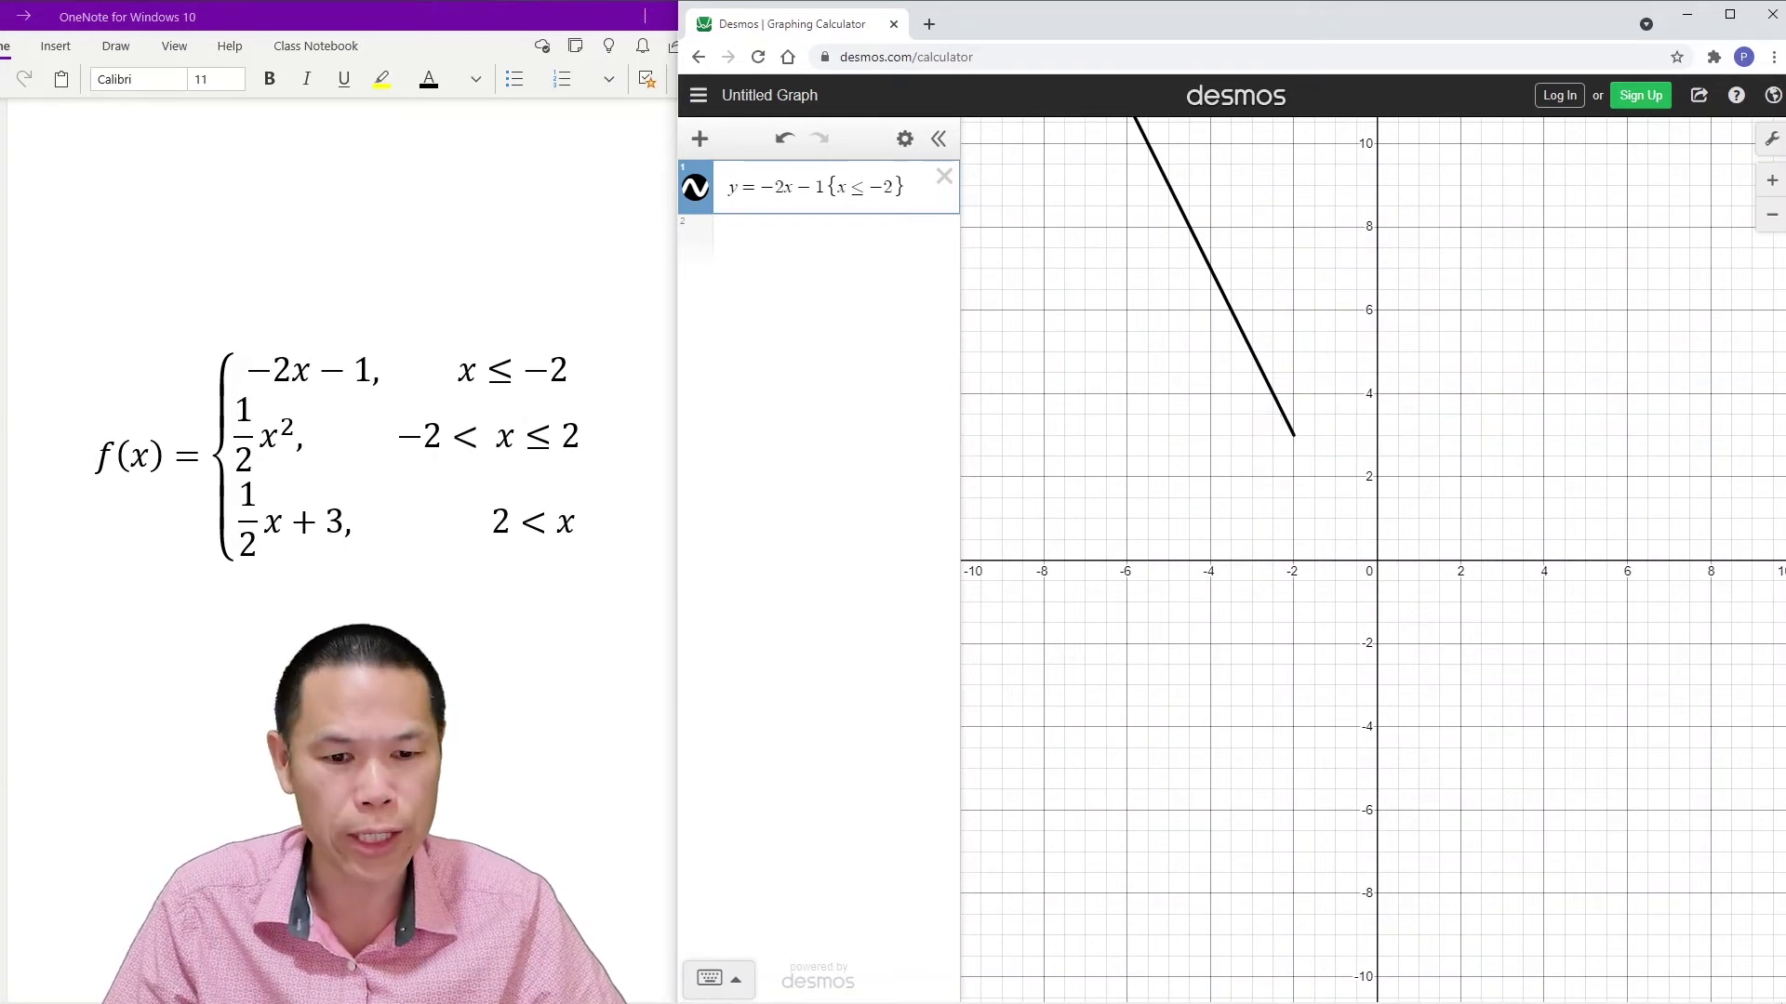
click(819, 240)
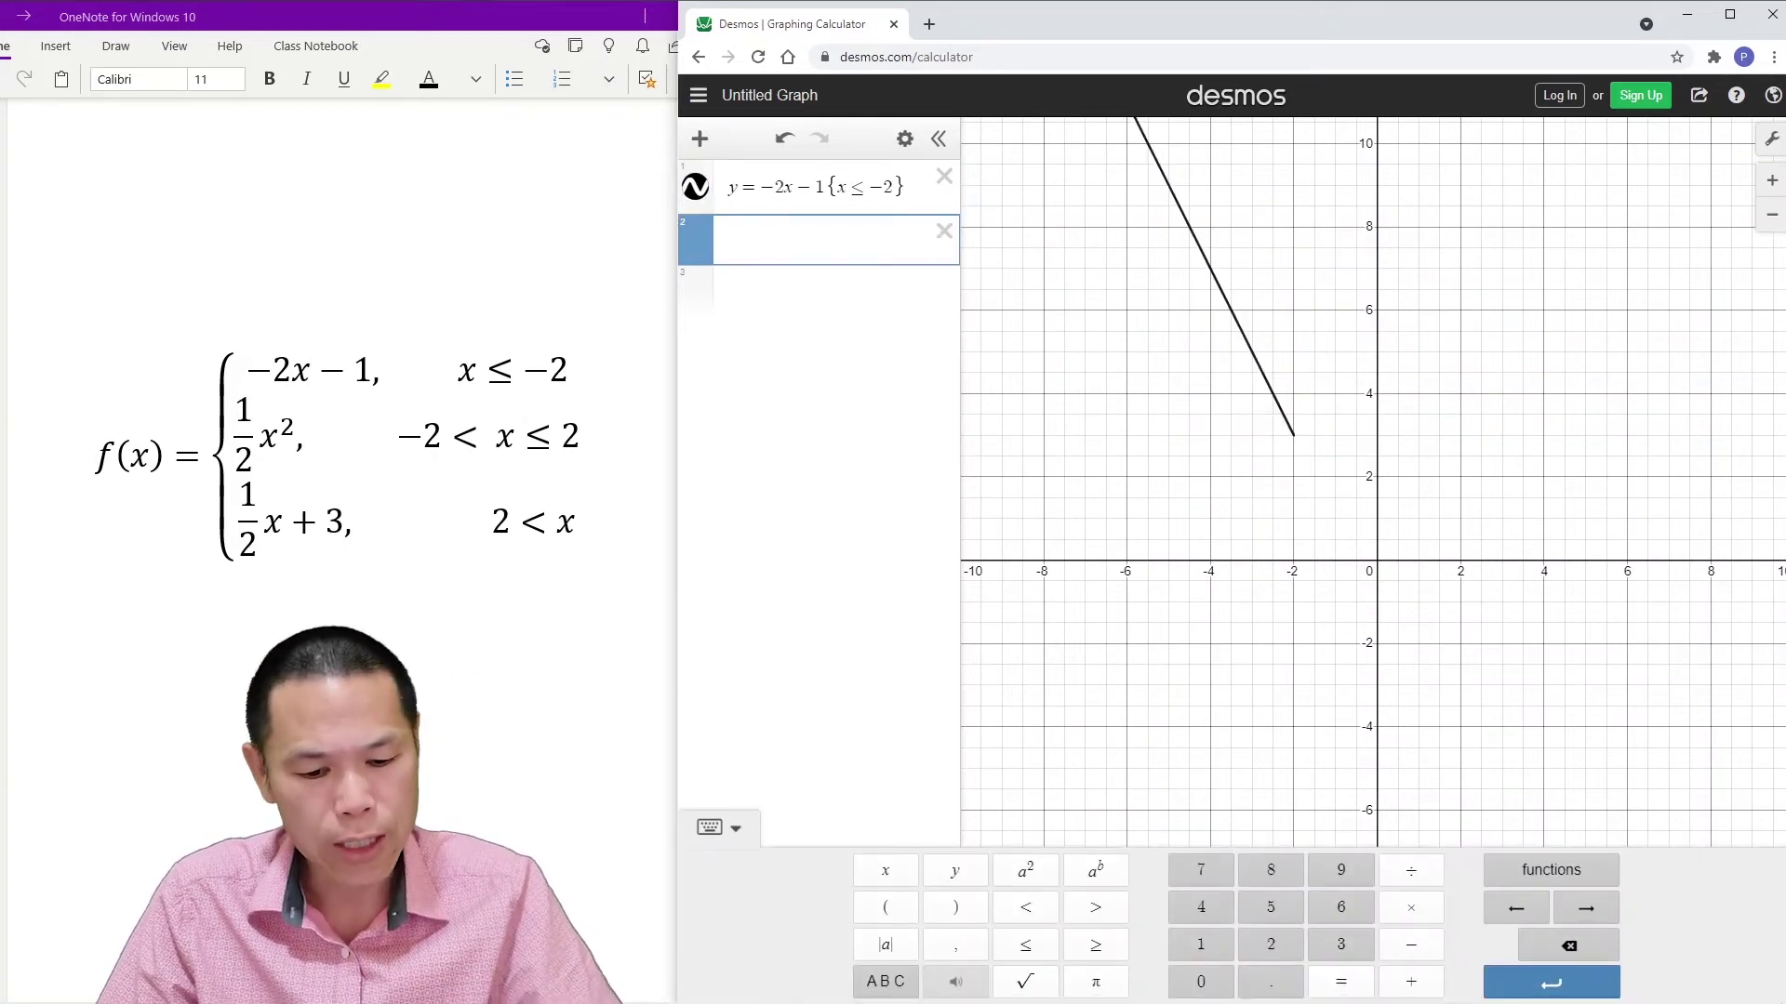
text((-2)
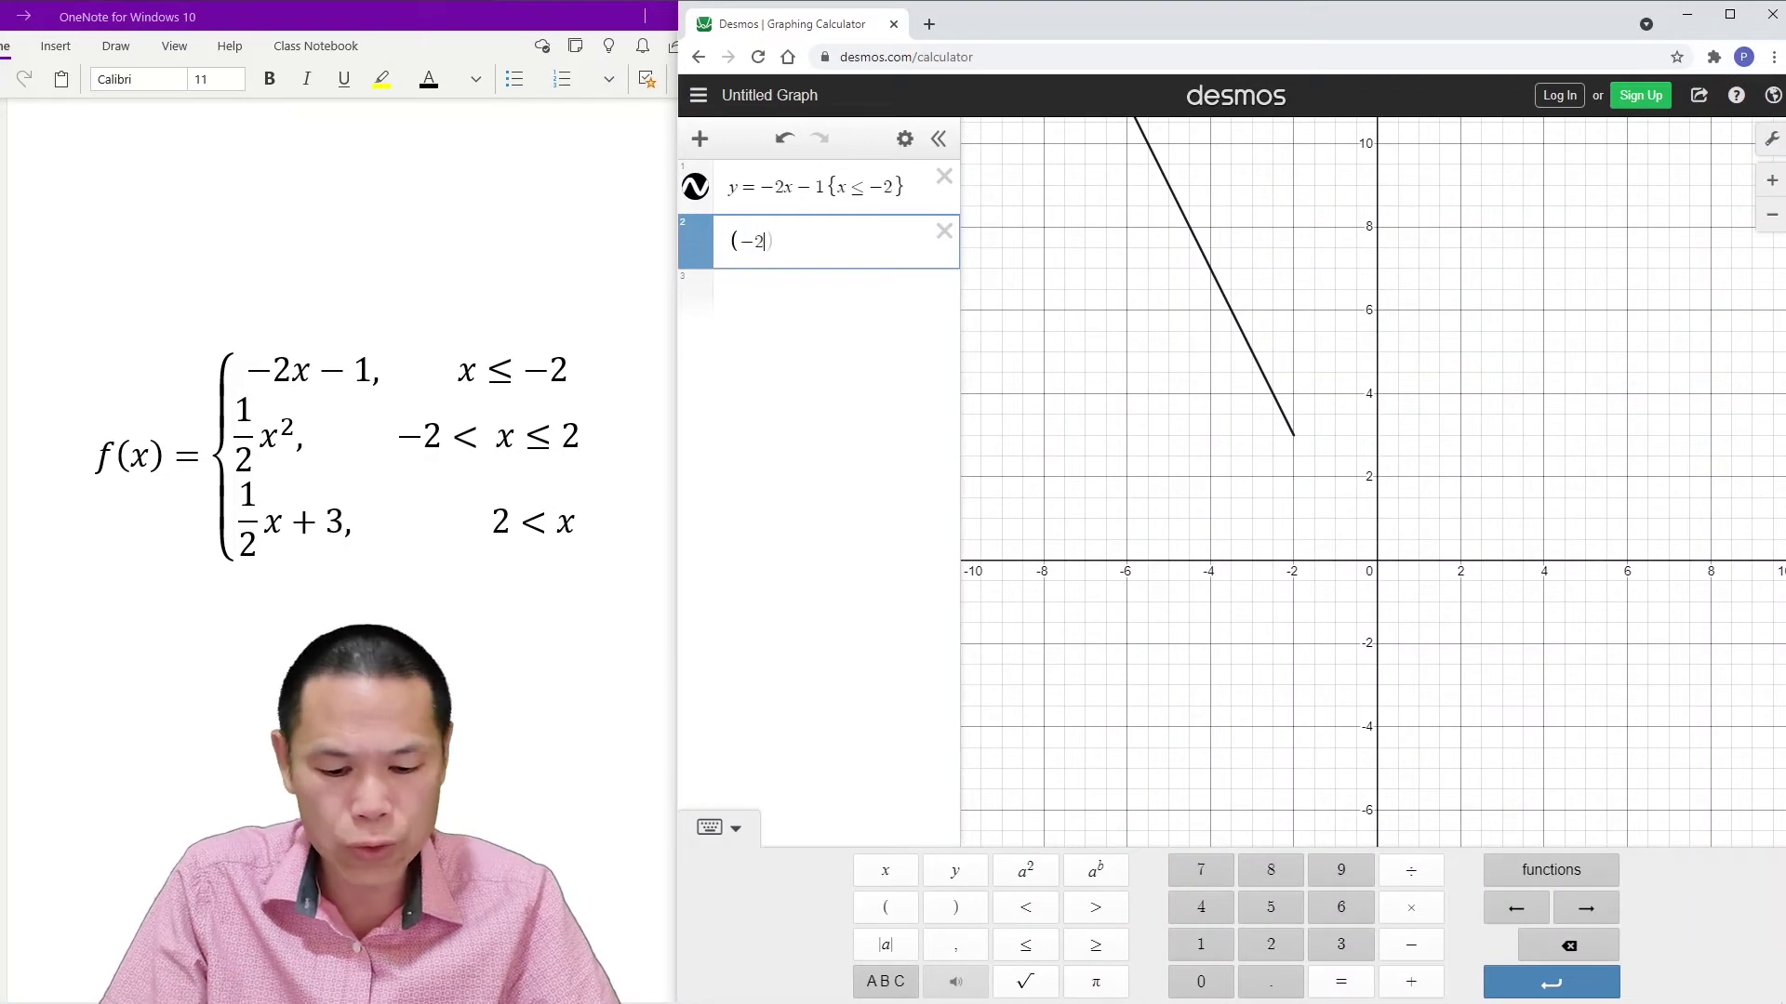
text(,3))
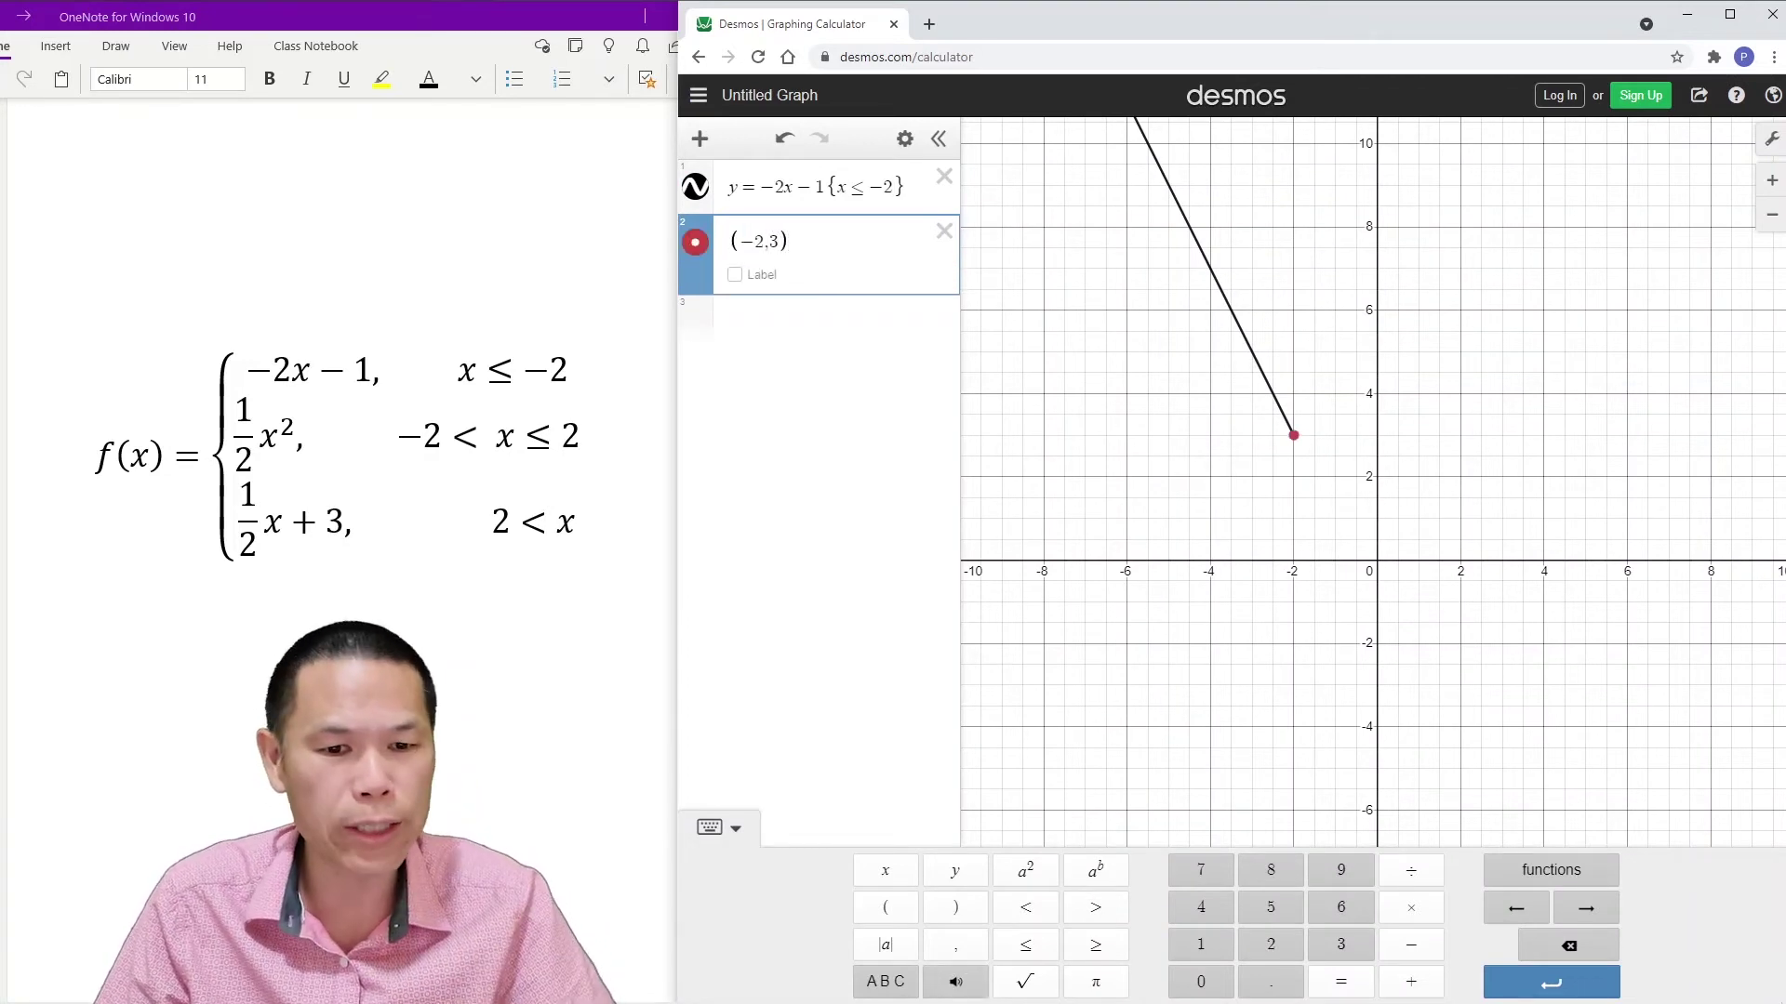
Step: Style the endpoint (-2,3) as a closed black point with a point size of 12
click(695, 242)
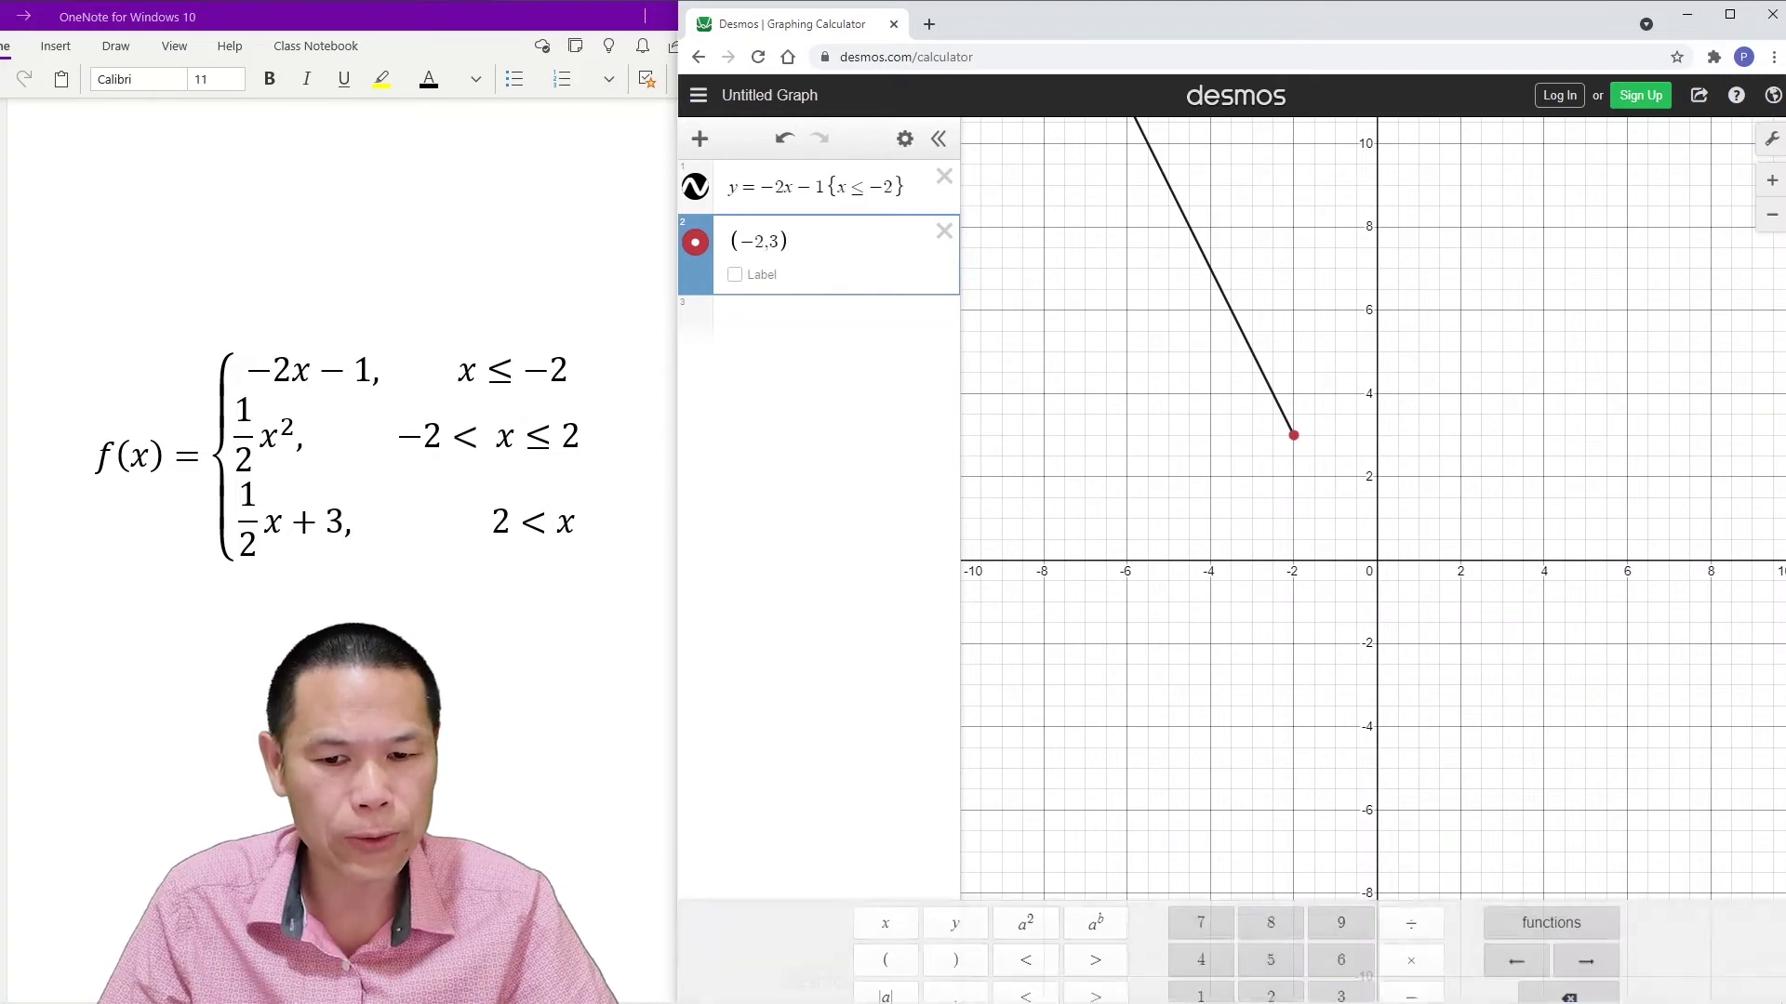
click(695, 242)
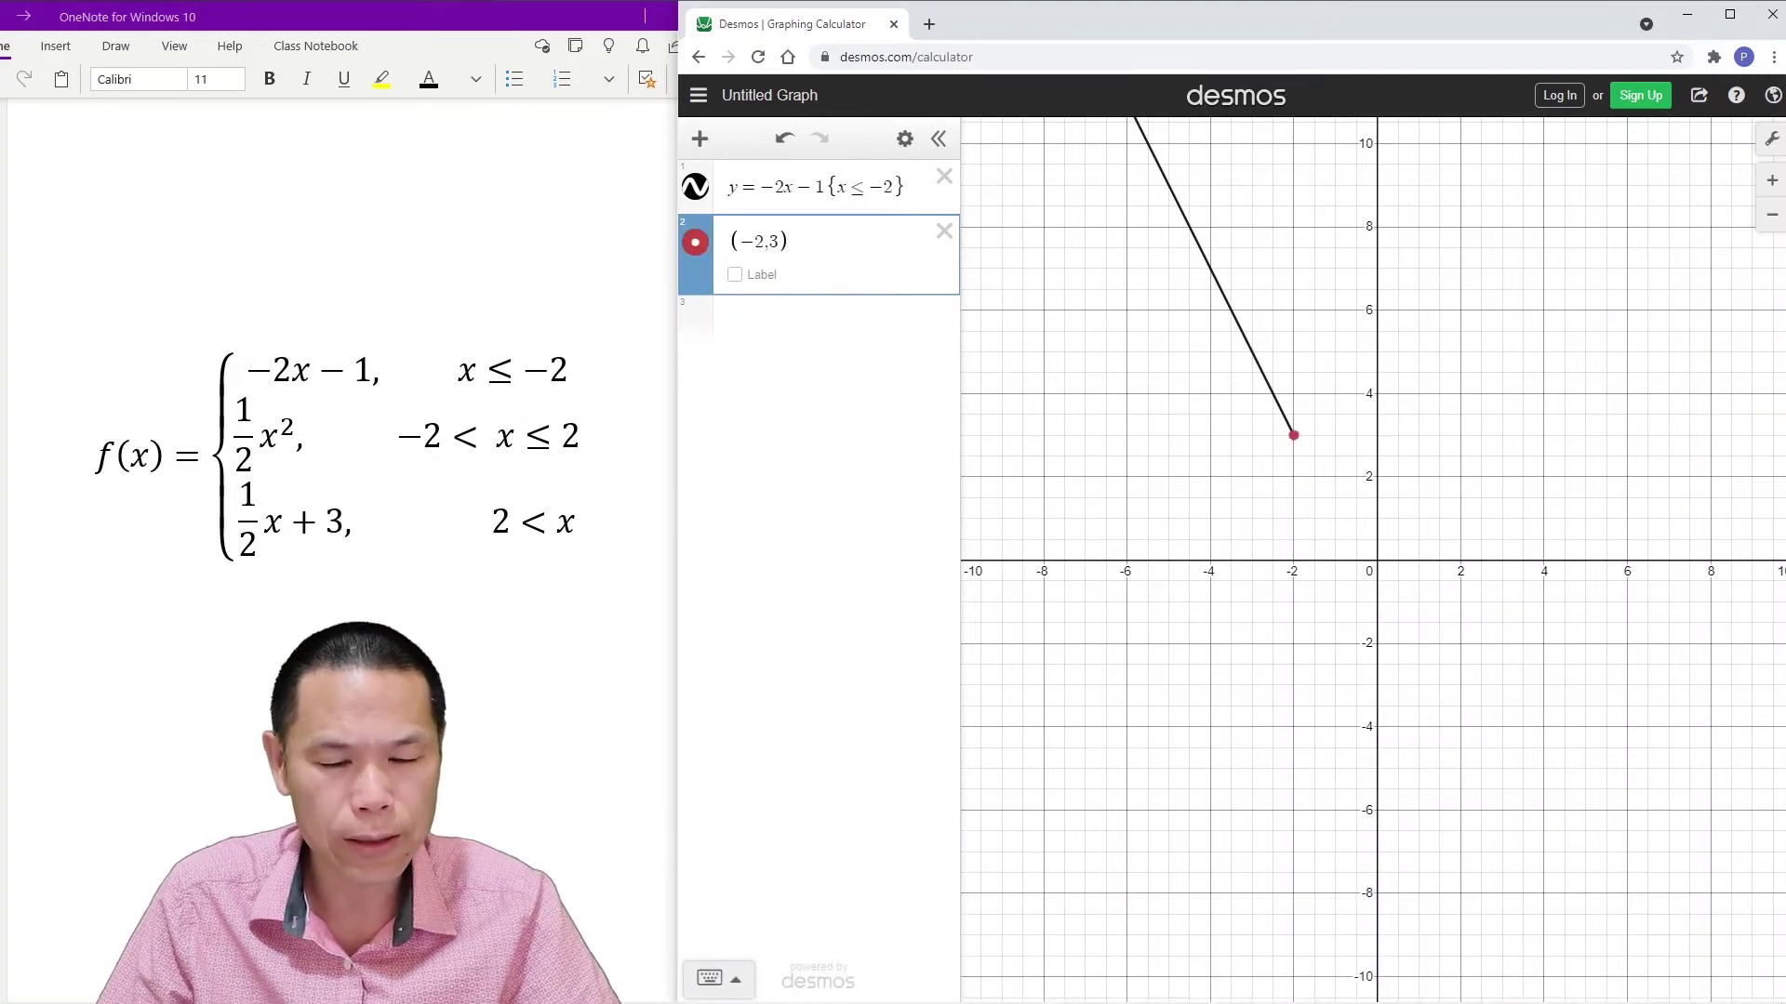
click(695, 242)
click(694, 242)
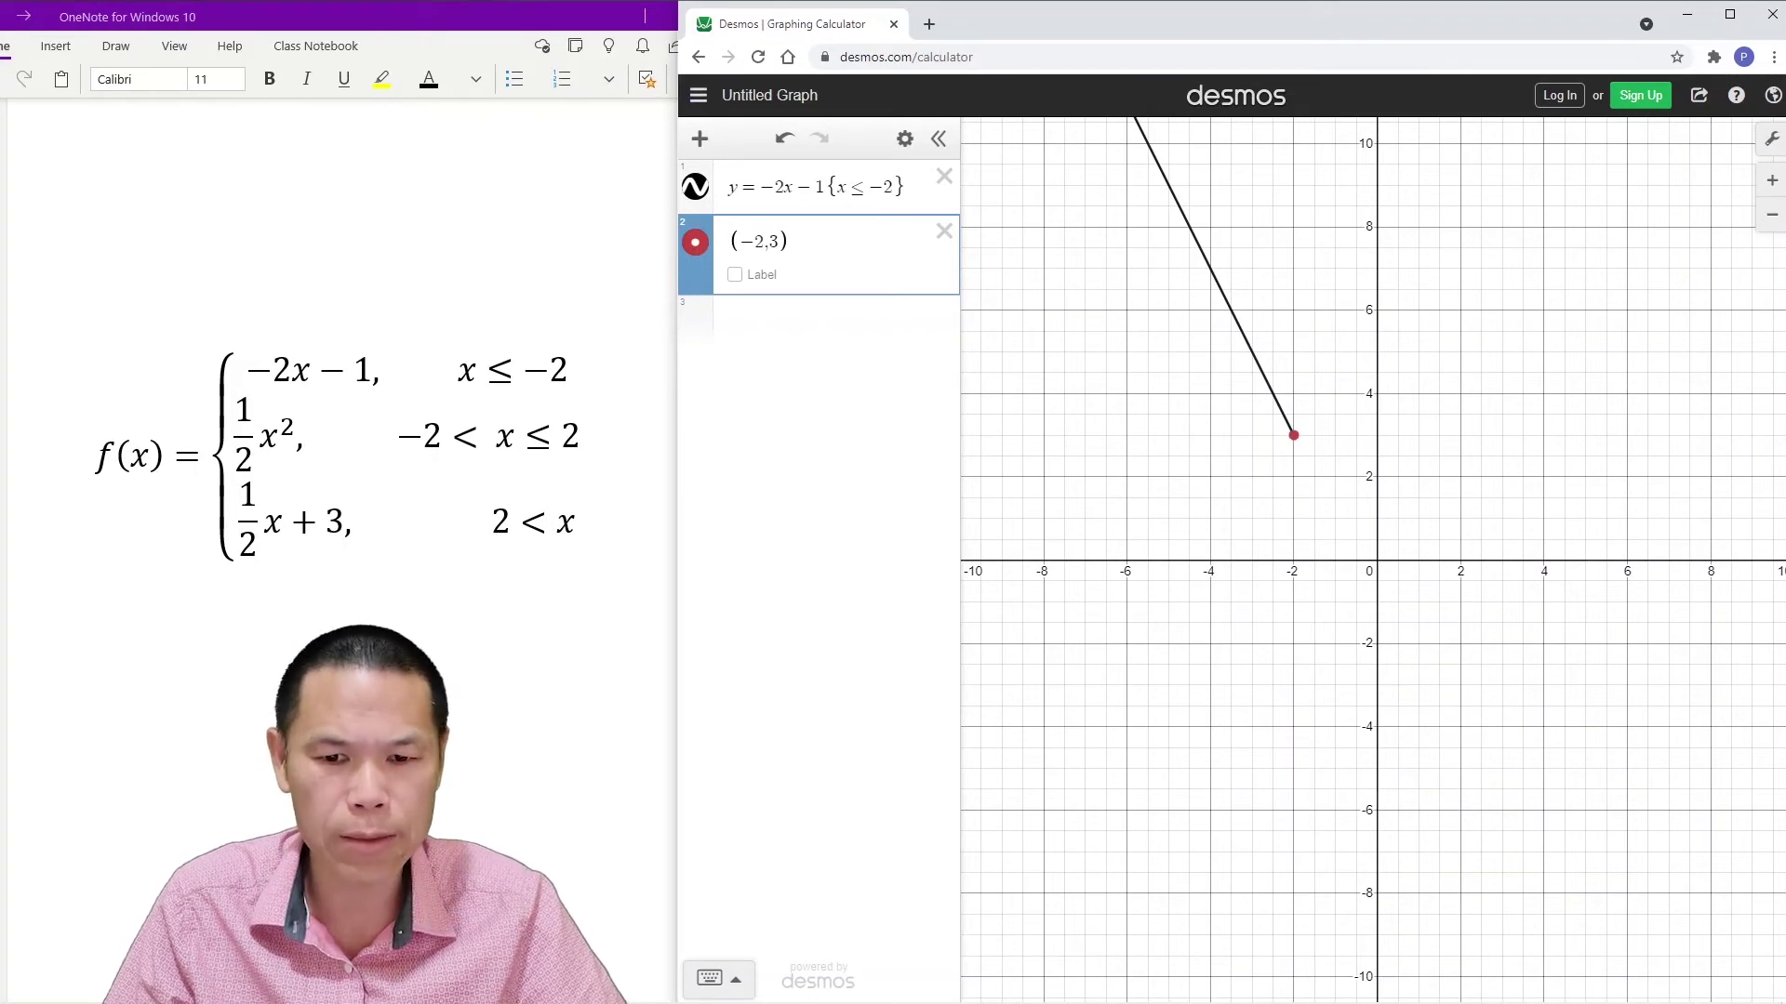
click(694, 242)
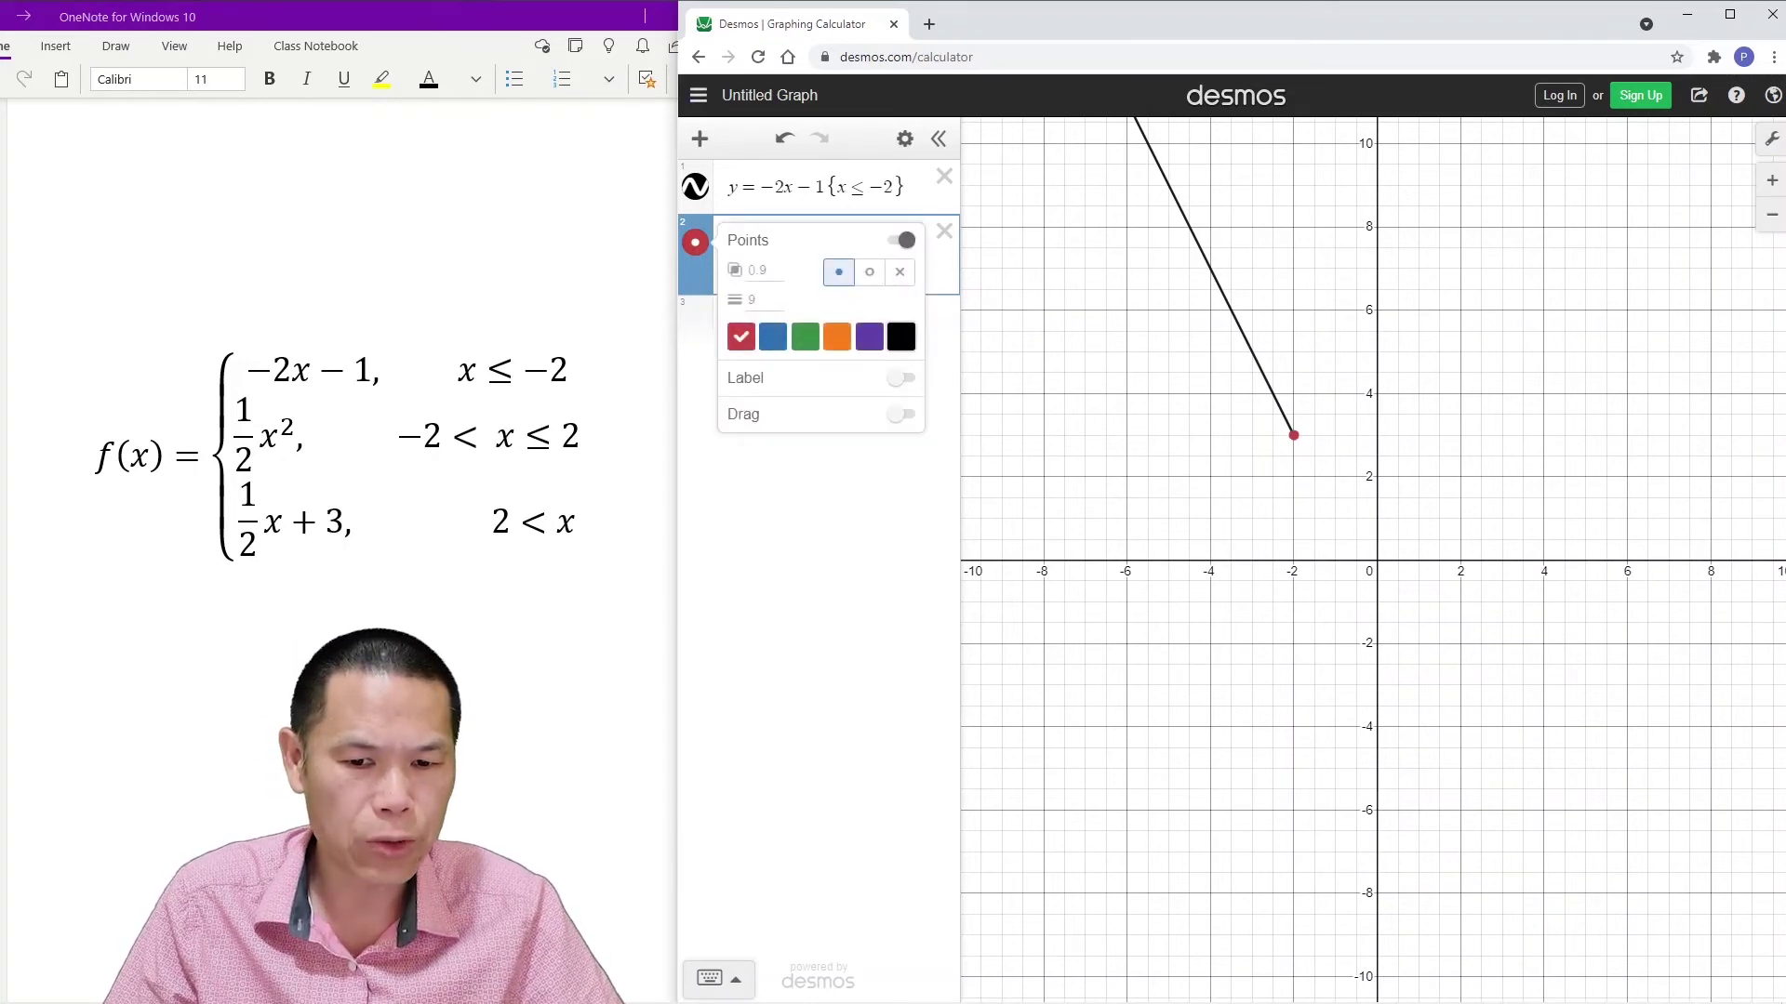
click(901, 337)
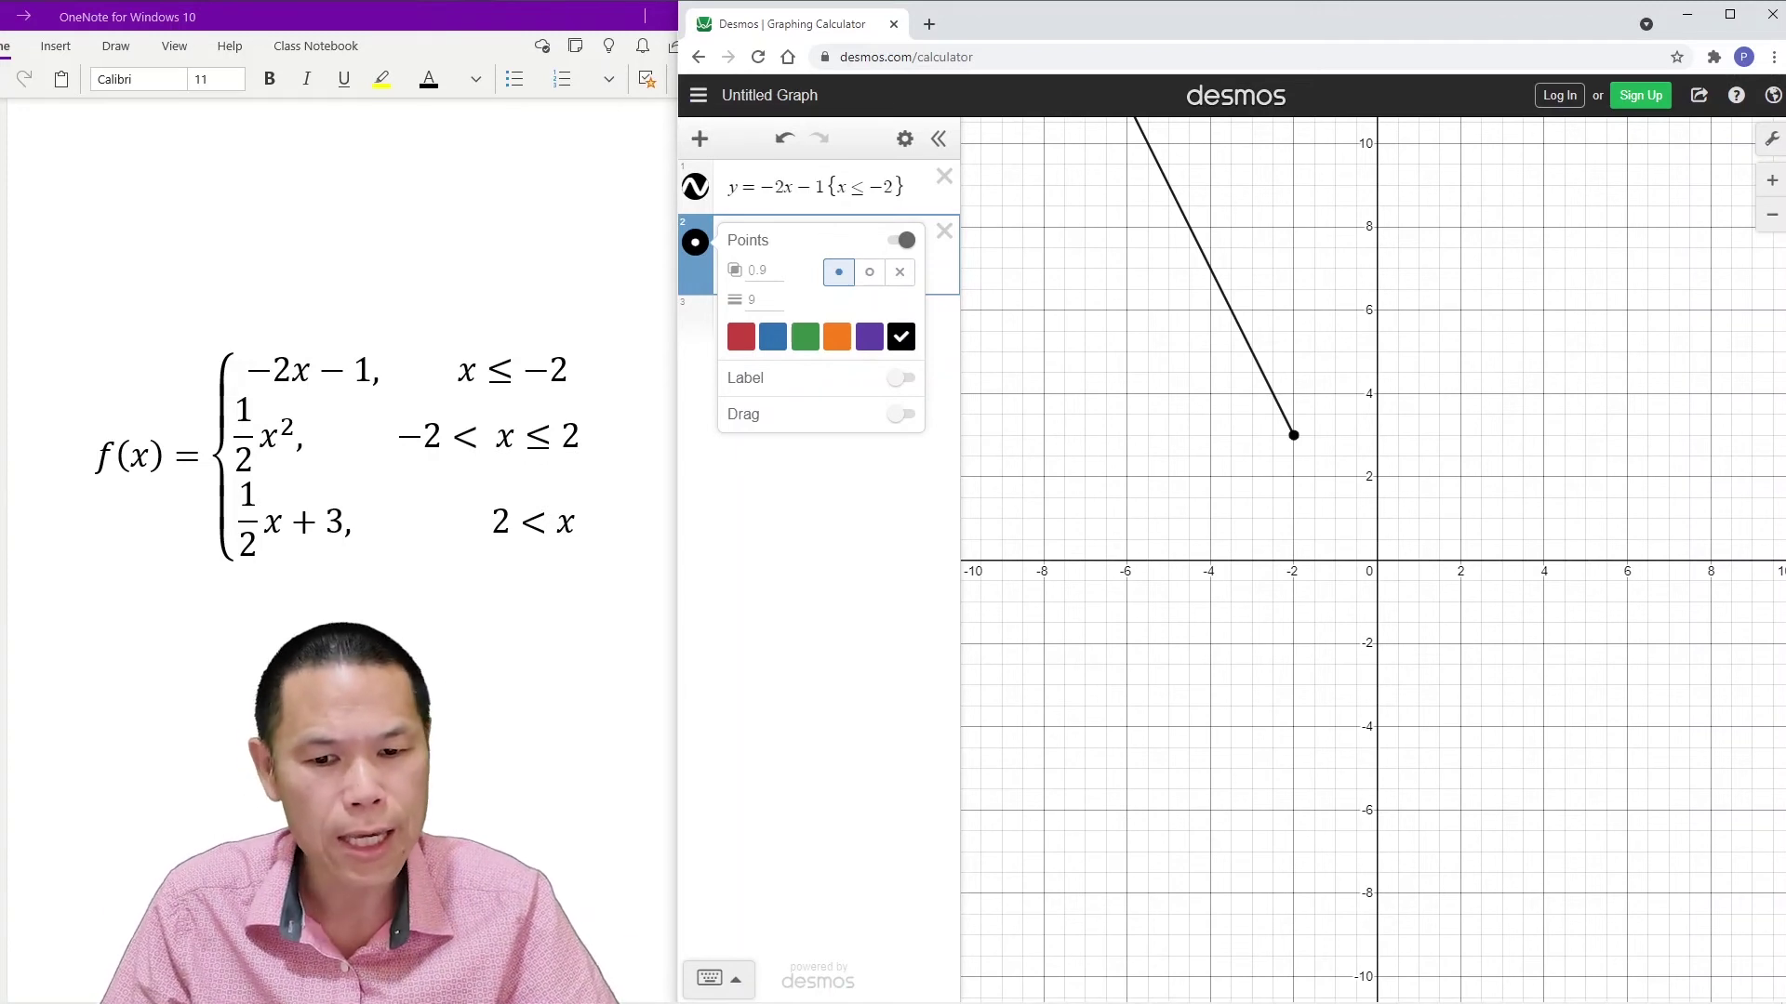
click(764, 301)
text(12)
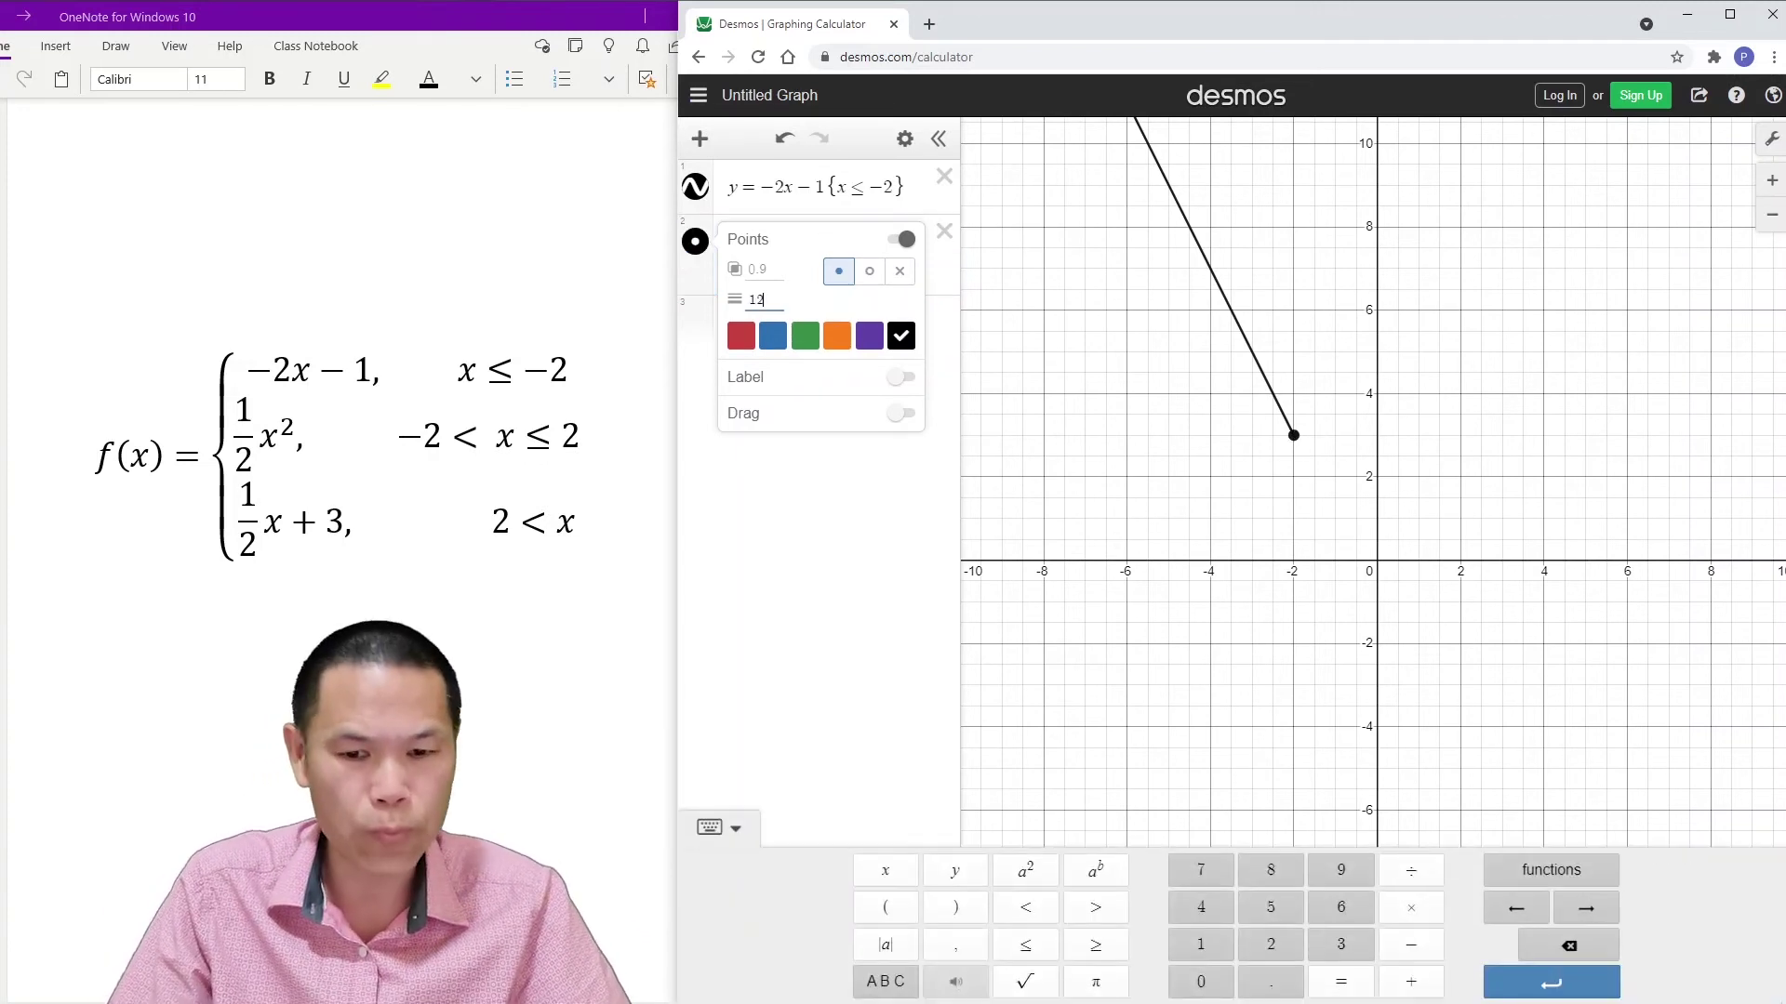
key(Return)
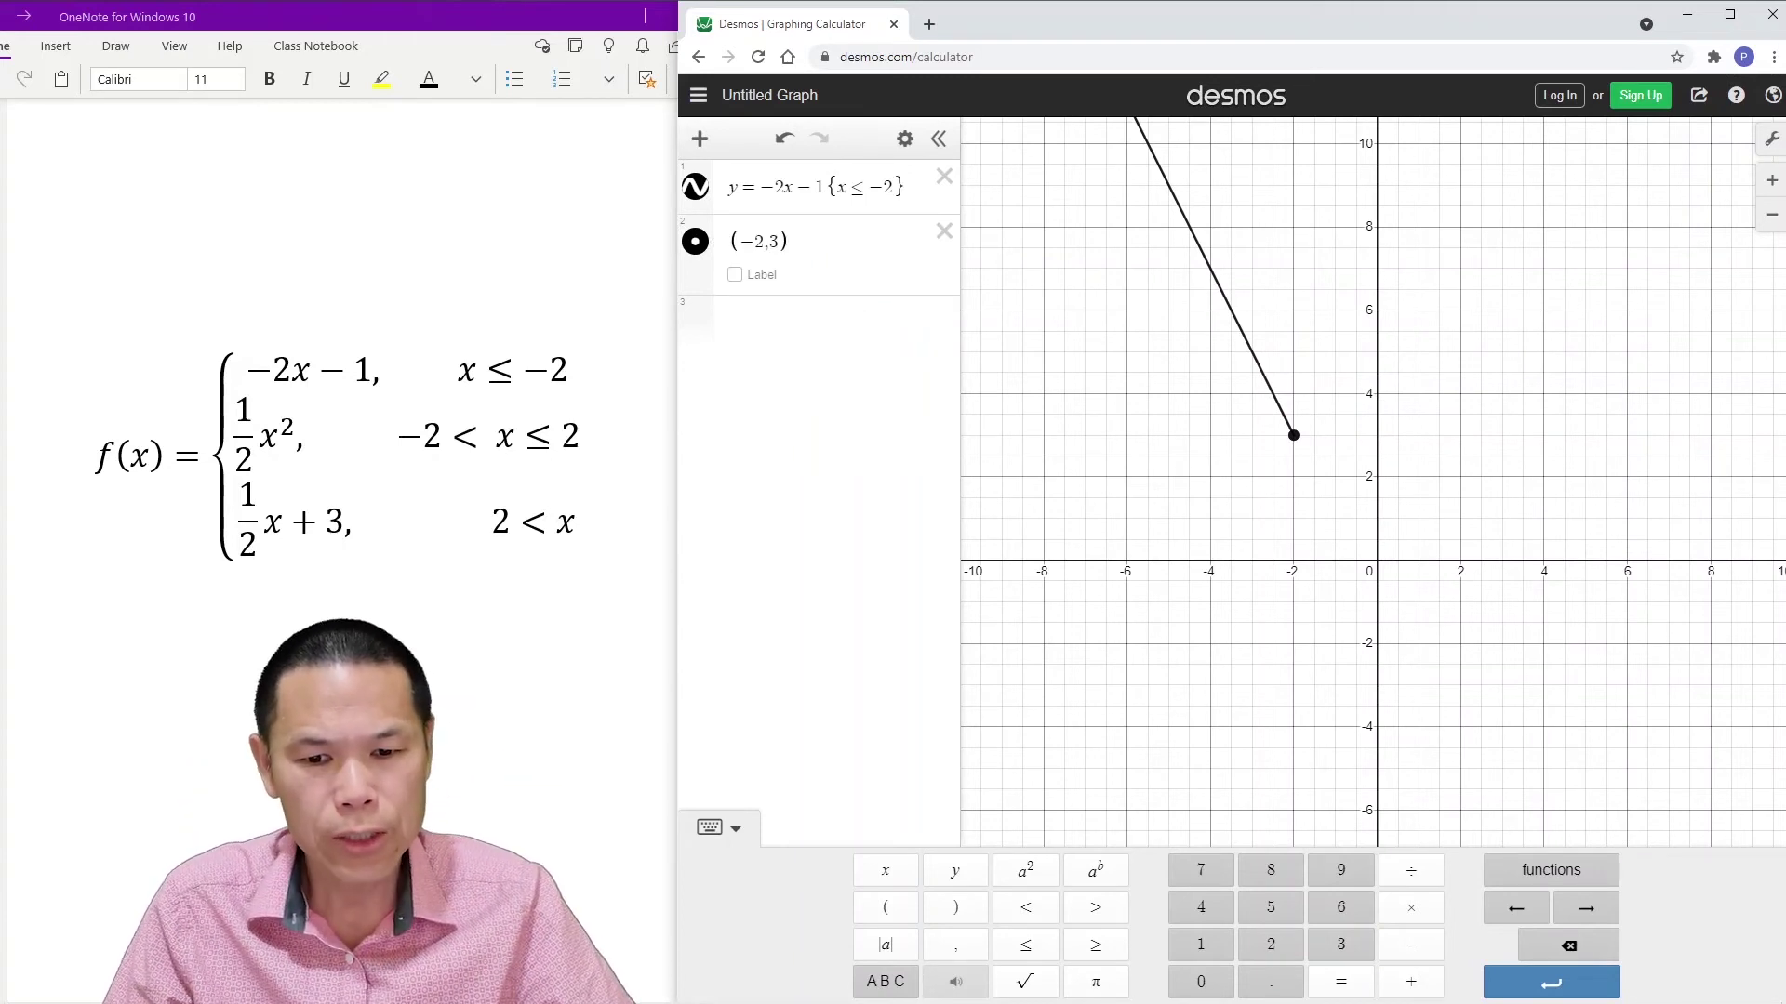
Step: Enter the parabola y = 1/2 x^2 as a new expression below the point (-2,3)
click(835, 322)
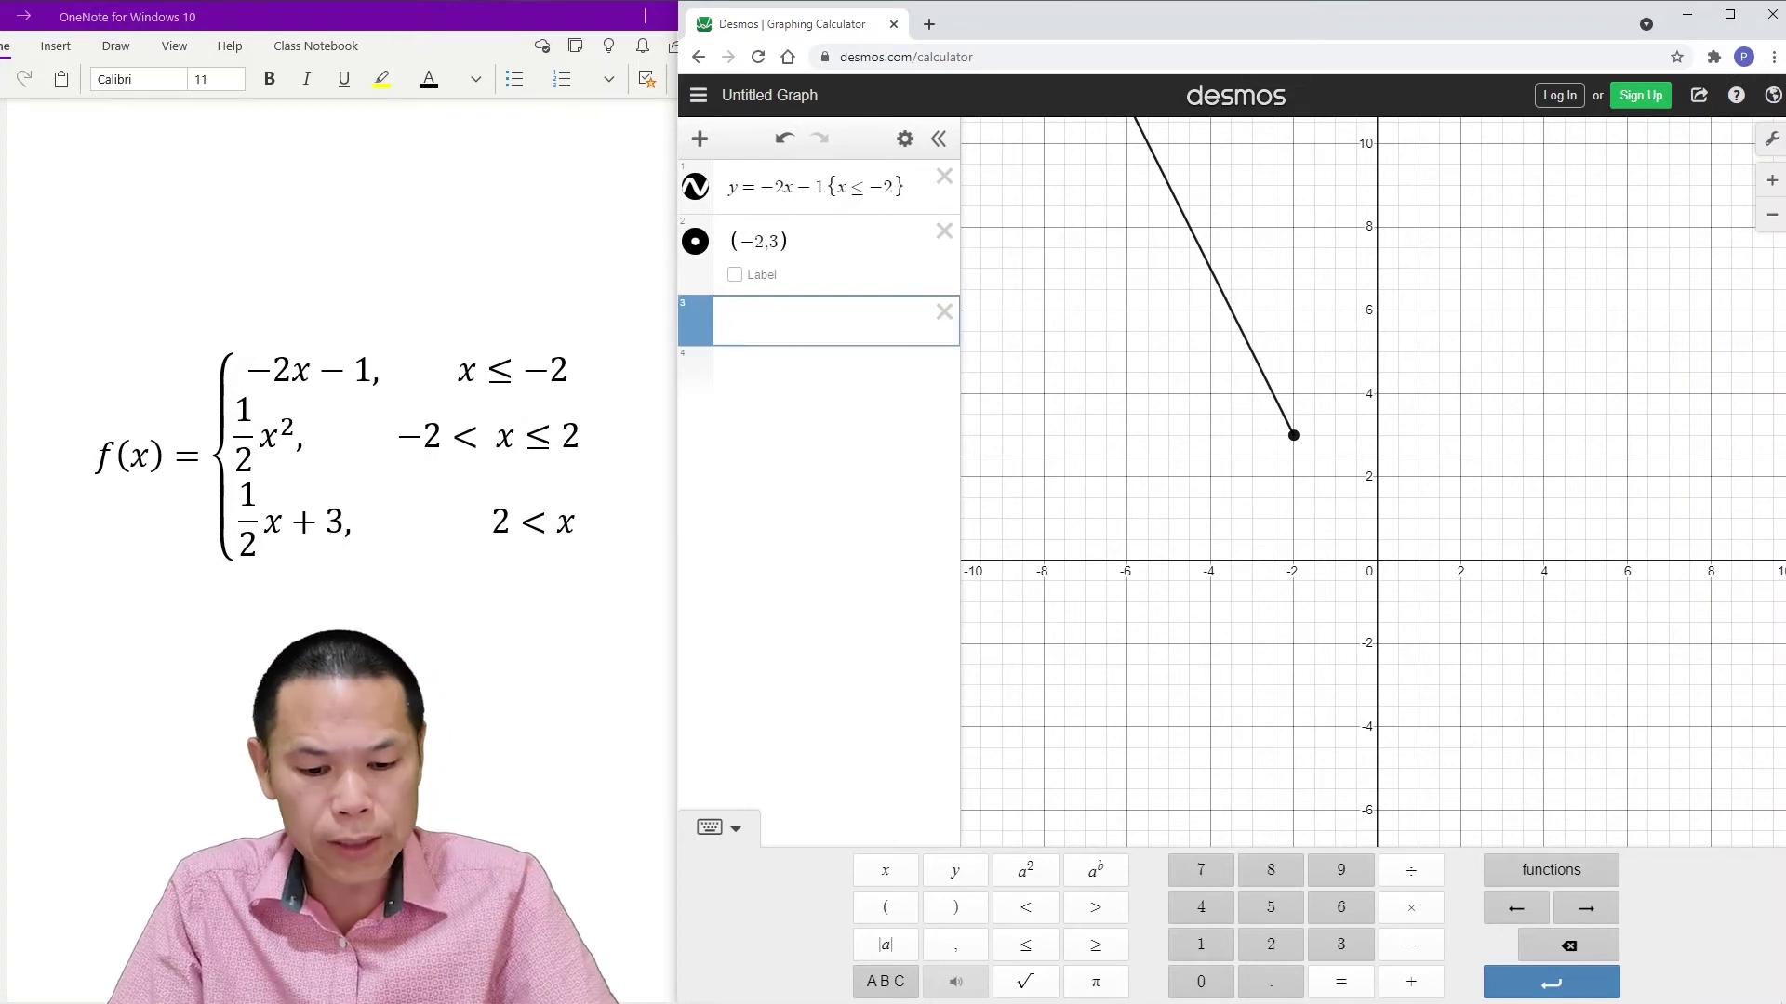
text(y=)
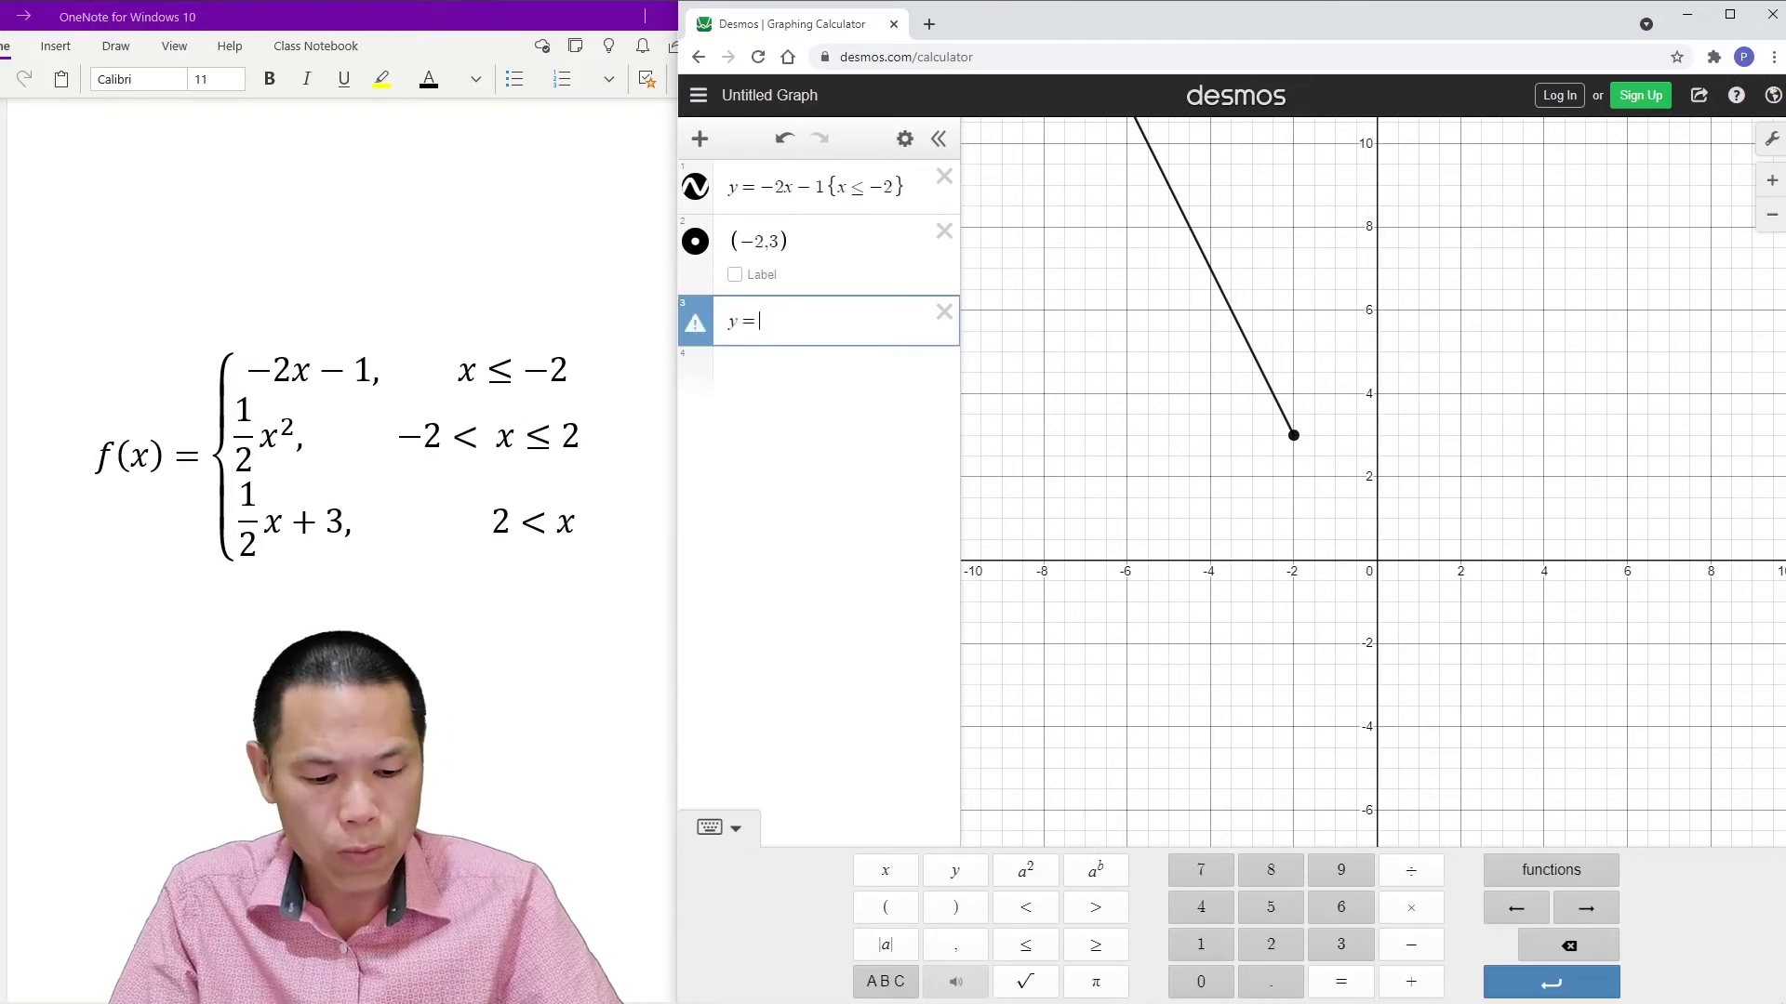
text(1/2)
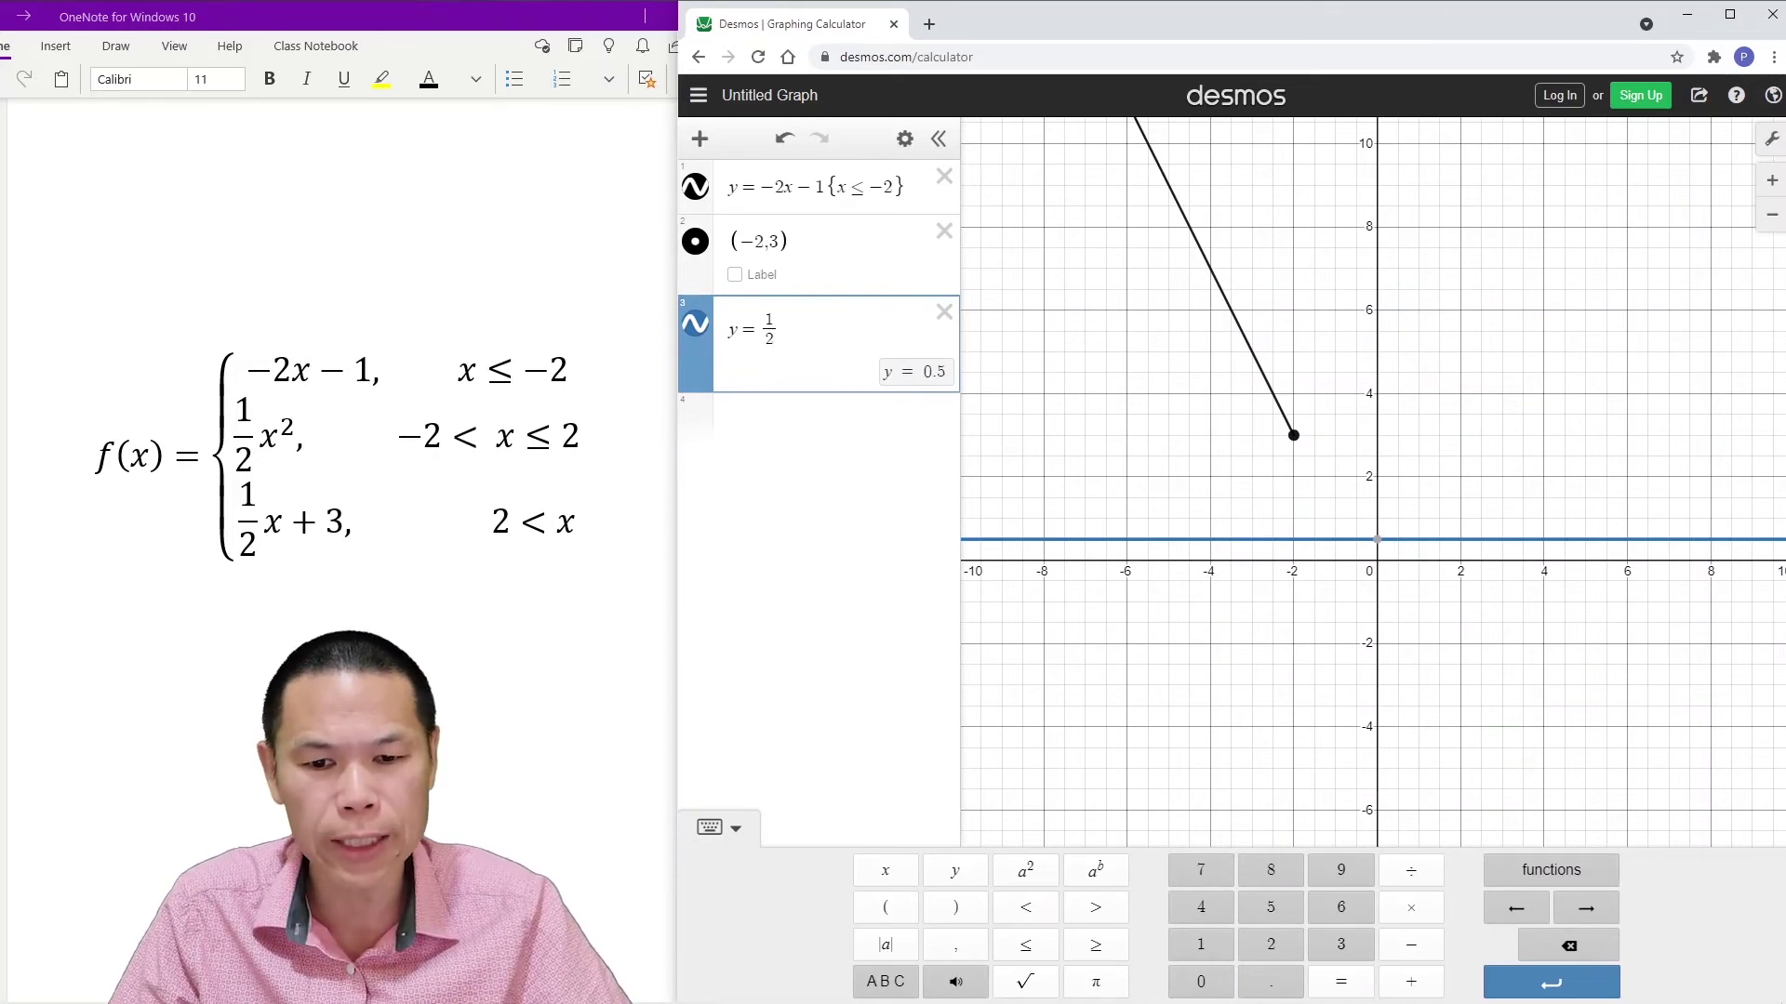
text(x)
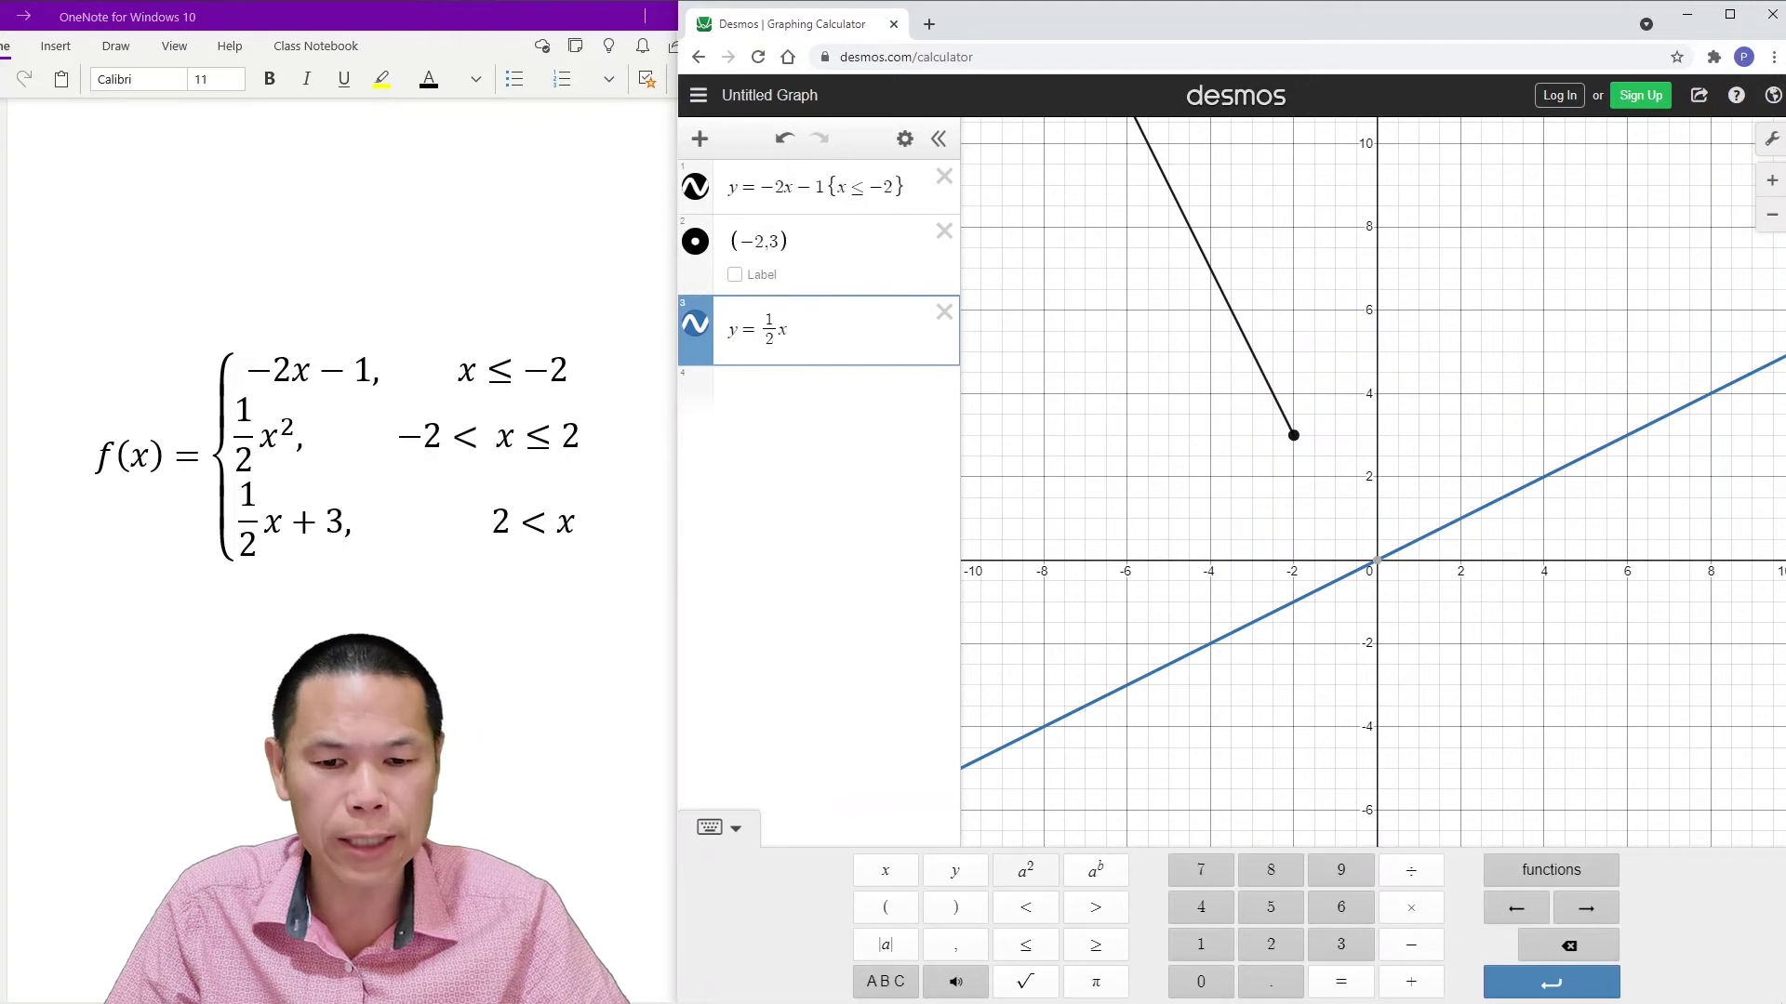
click(1026, 869)
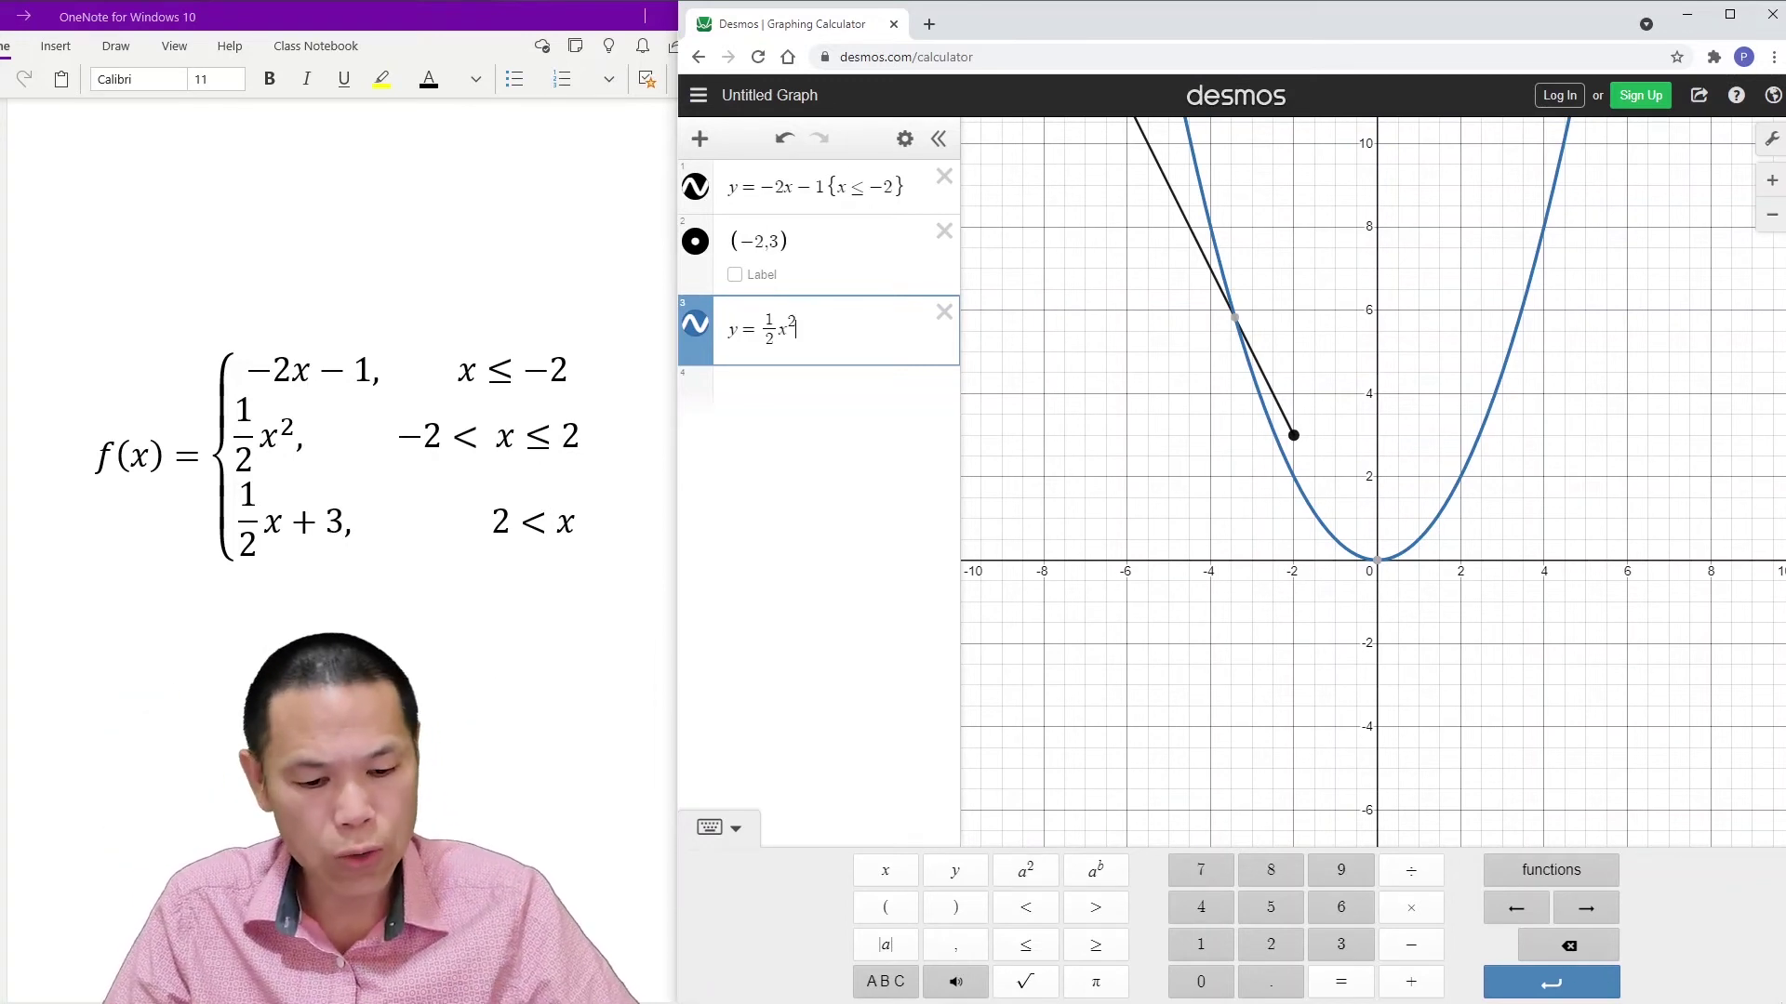
Step: Restrict the parabola y = 1/2 x^2 with the condition {-2 < x ≤ 2}
text({)
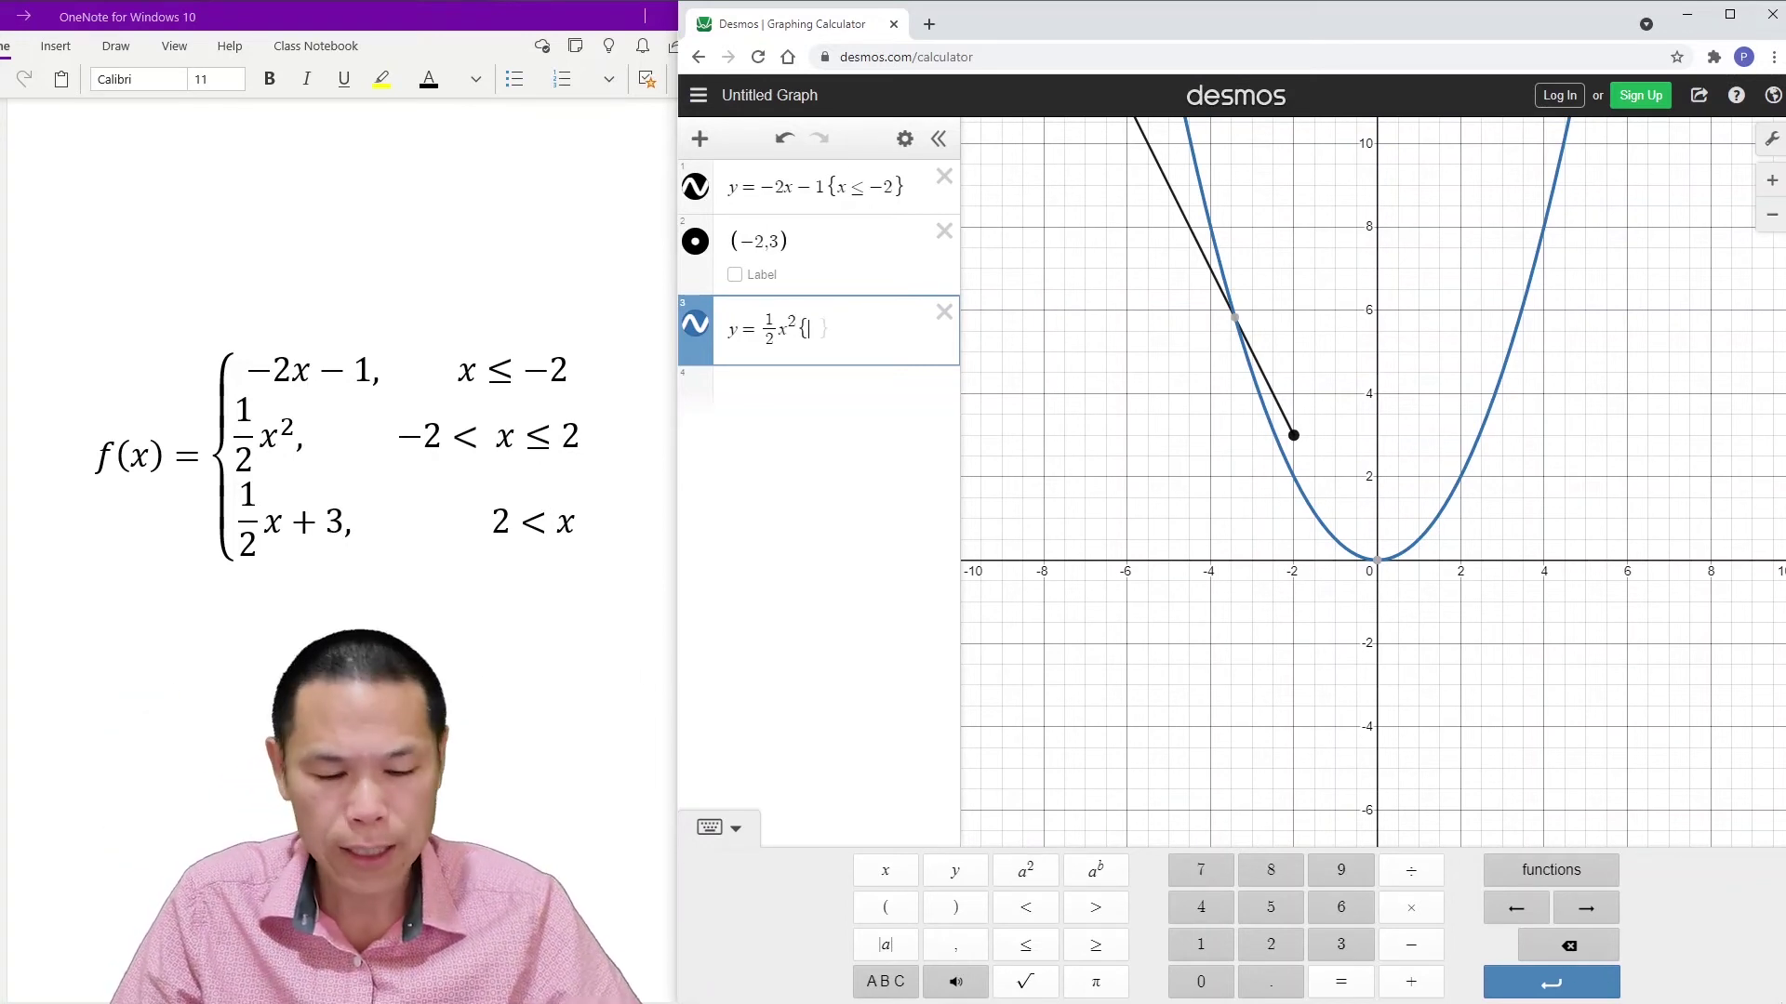
text(-2)
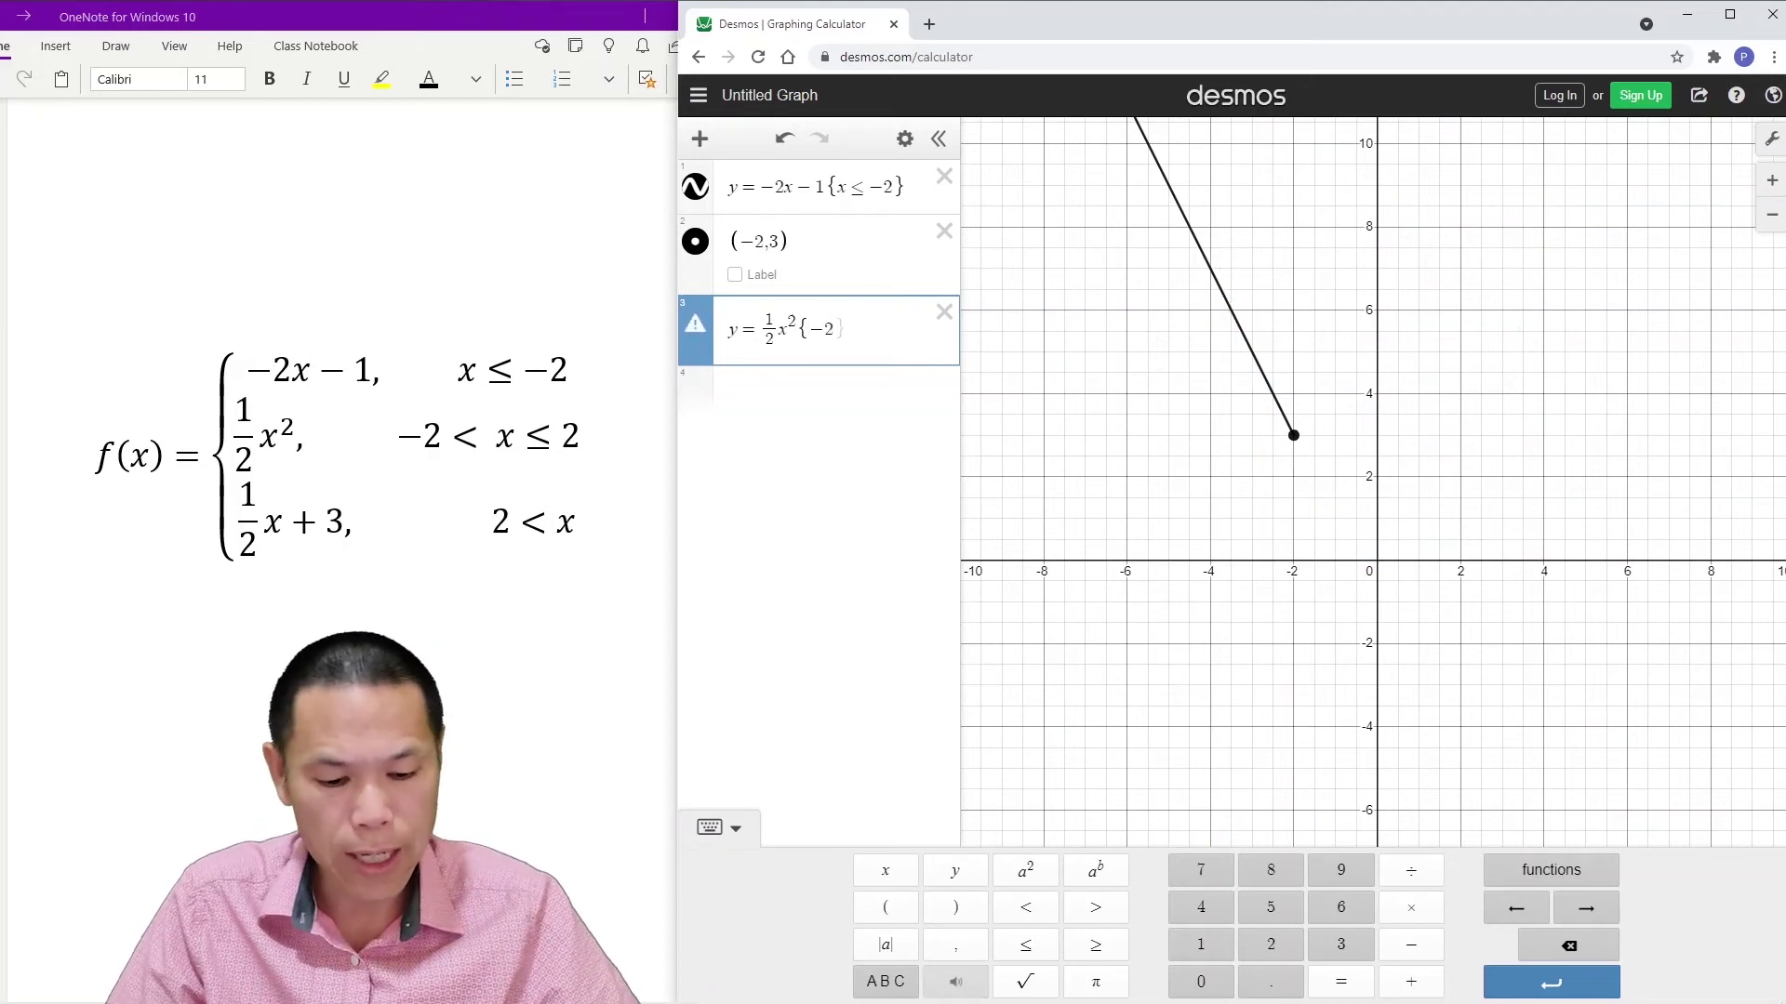
text(<)
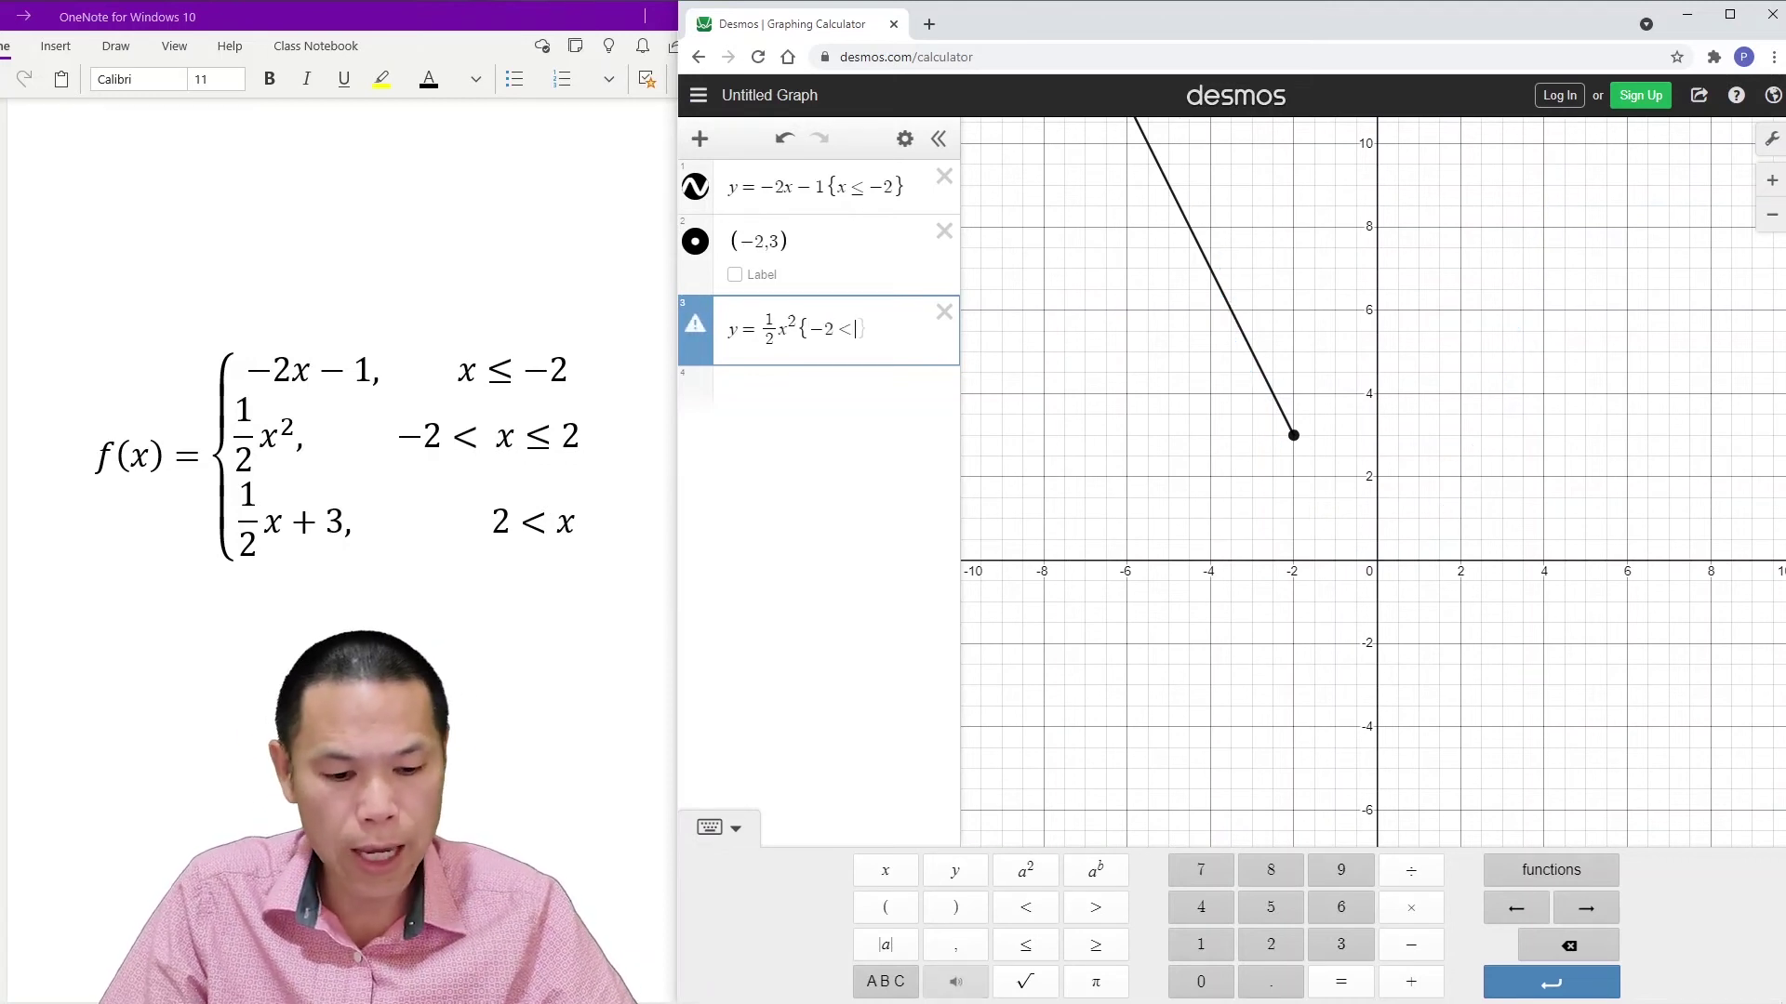
text(x)
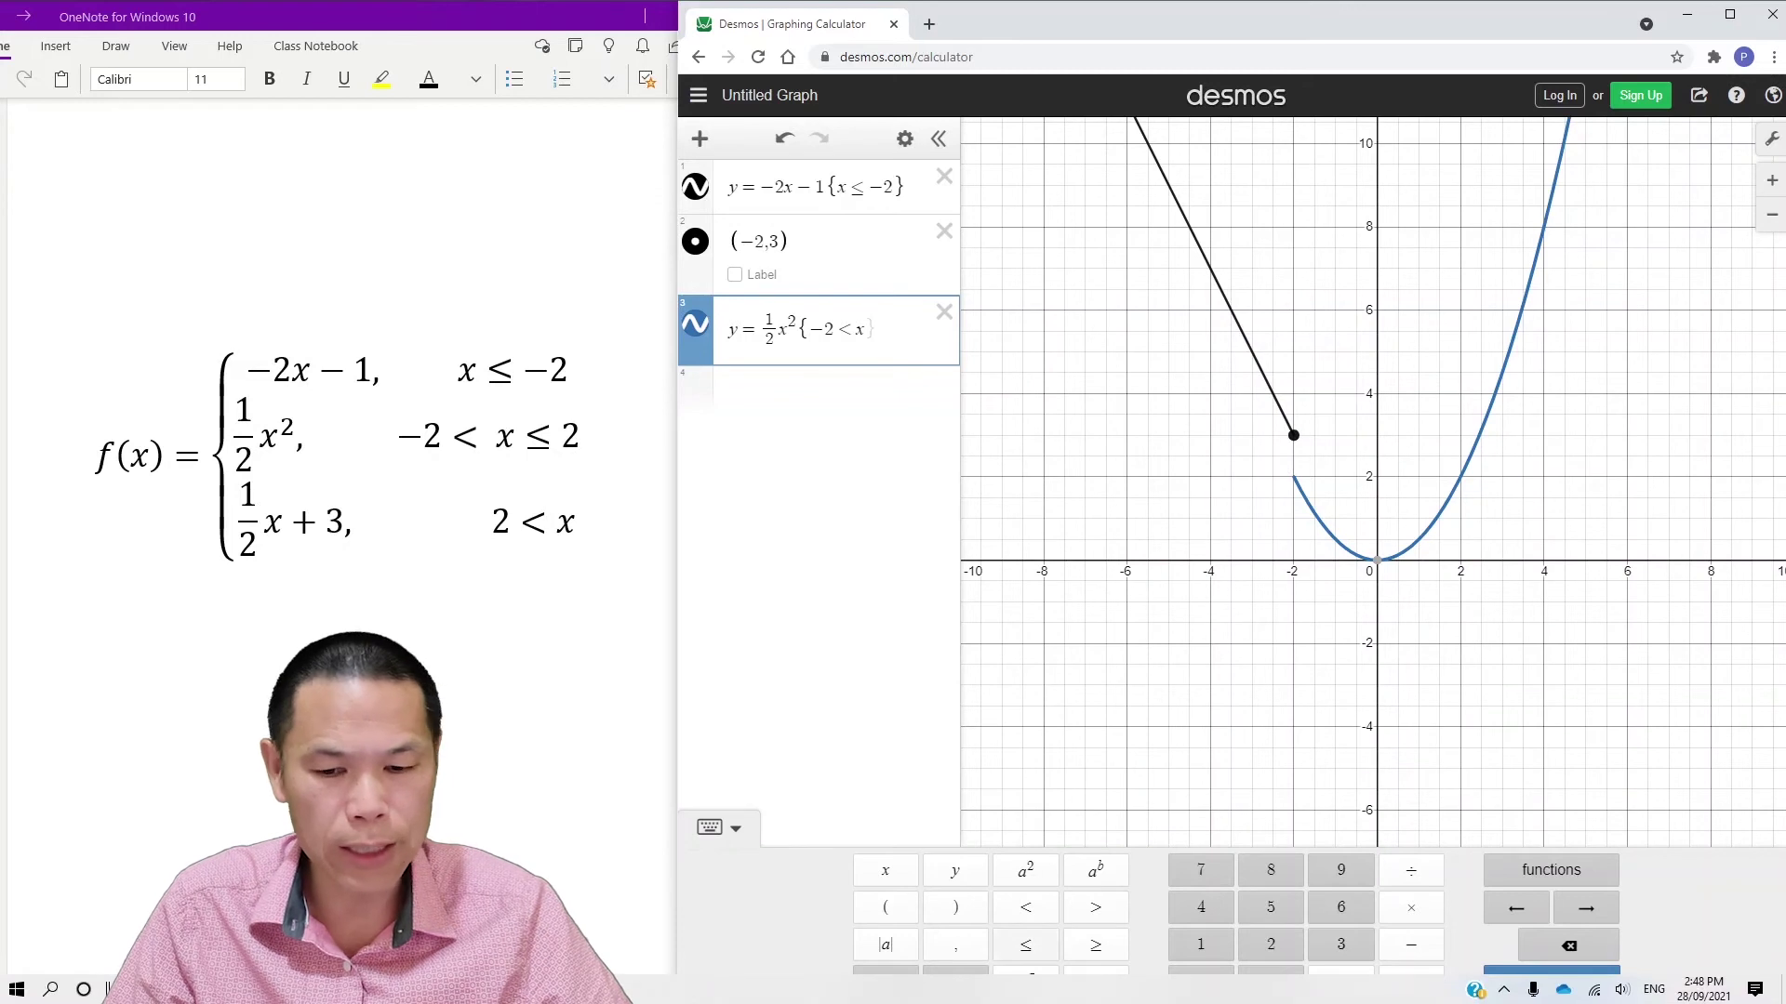
click(1024, 943)
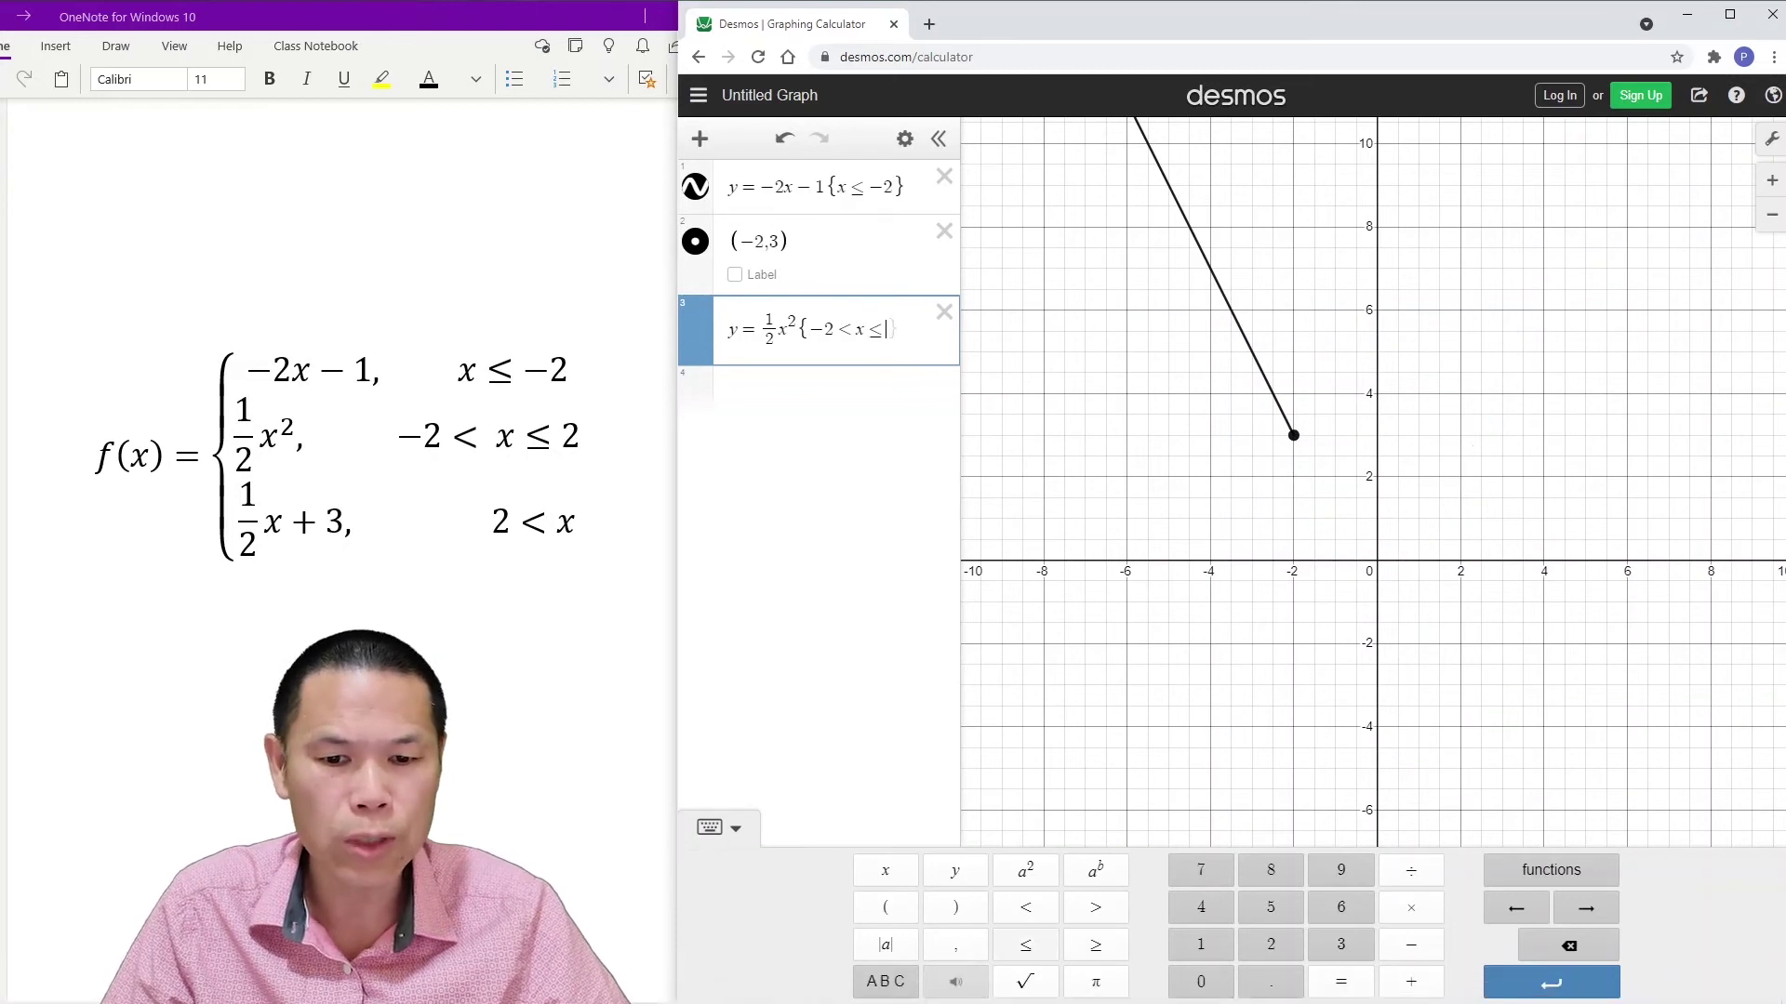
text(2)
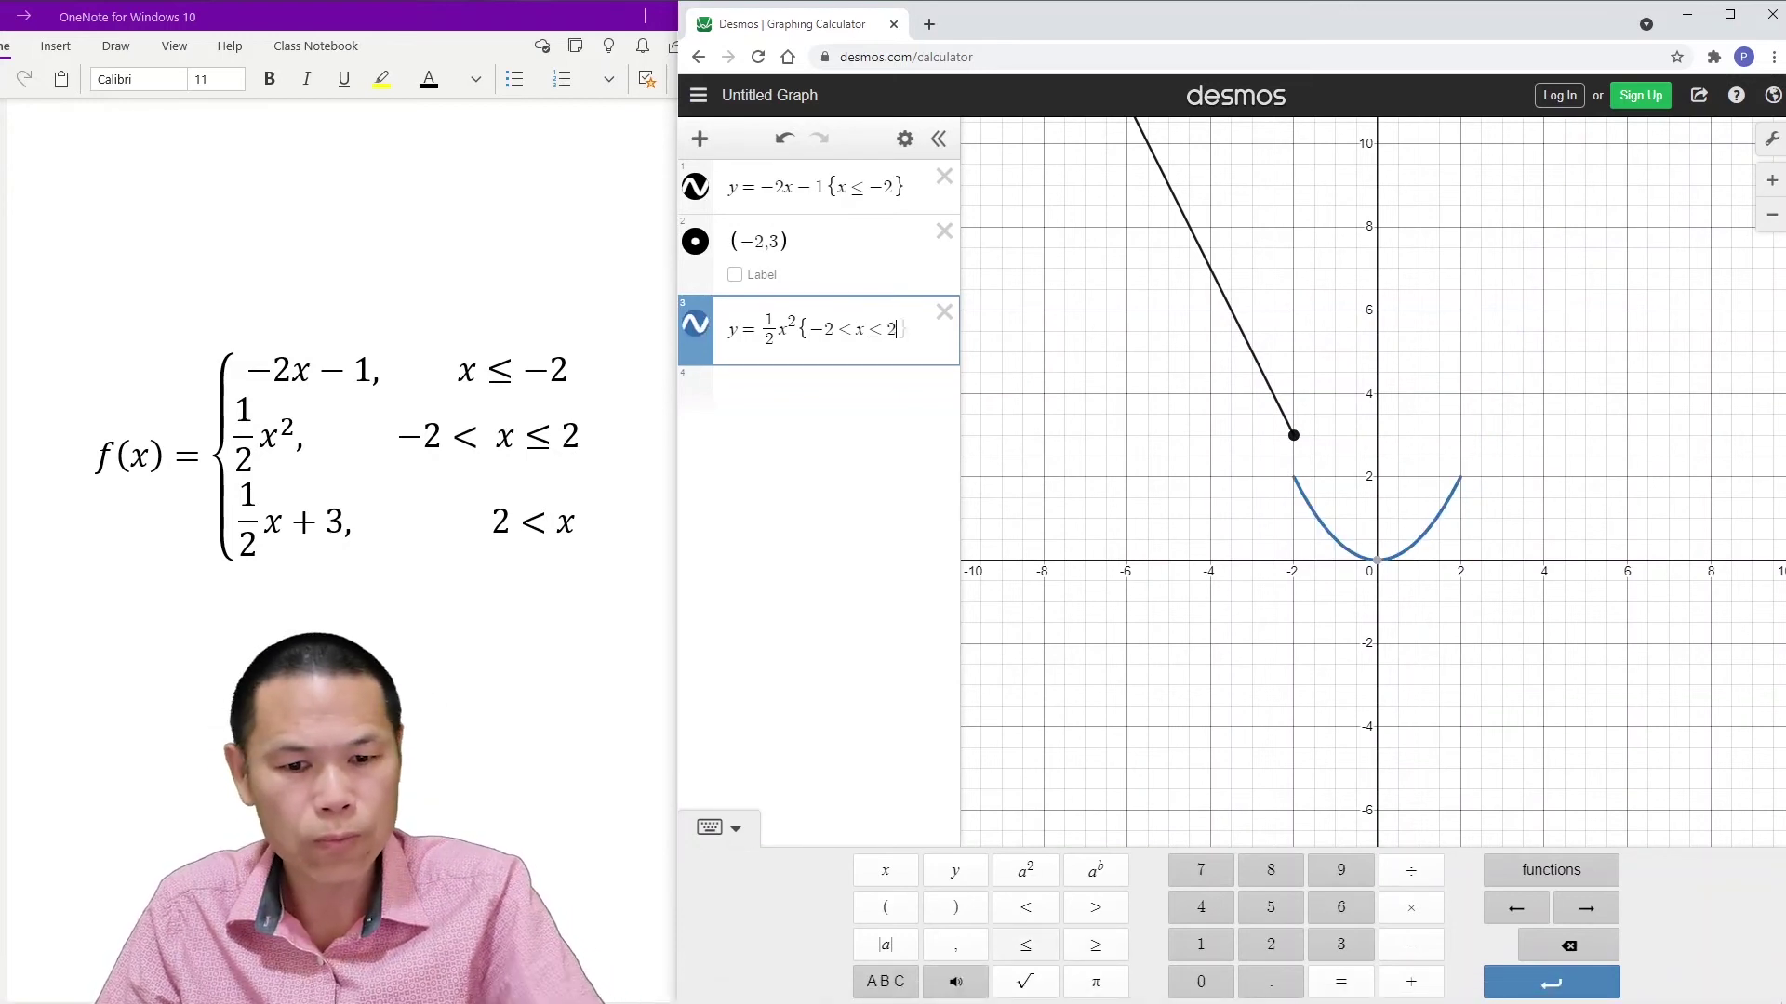
key(Right)
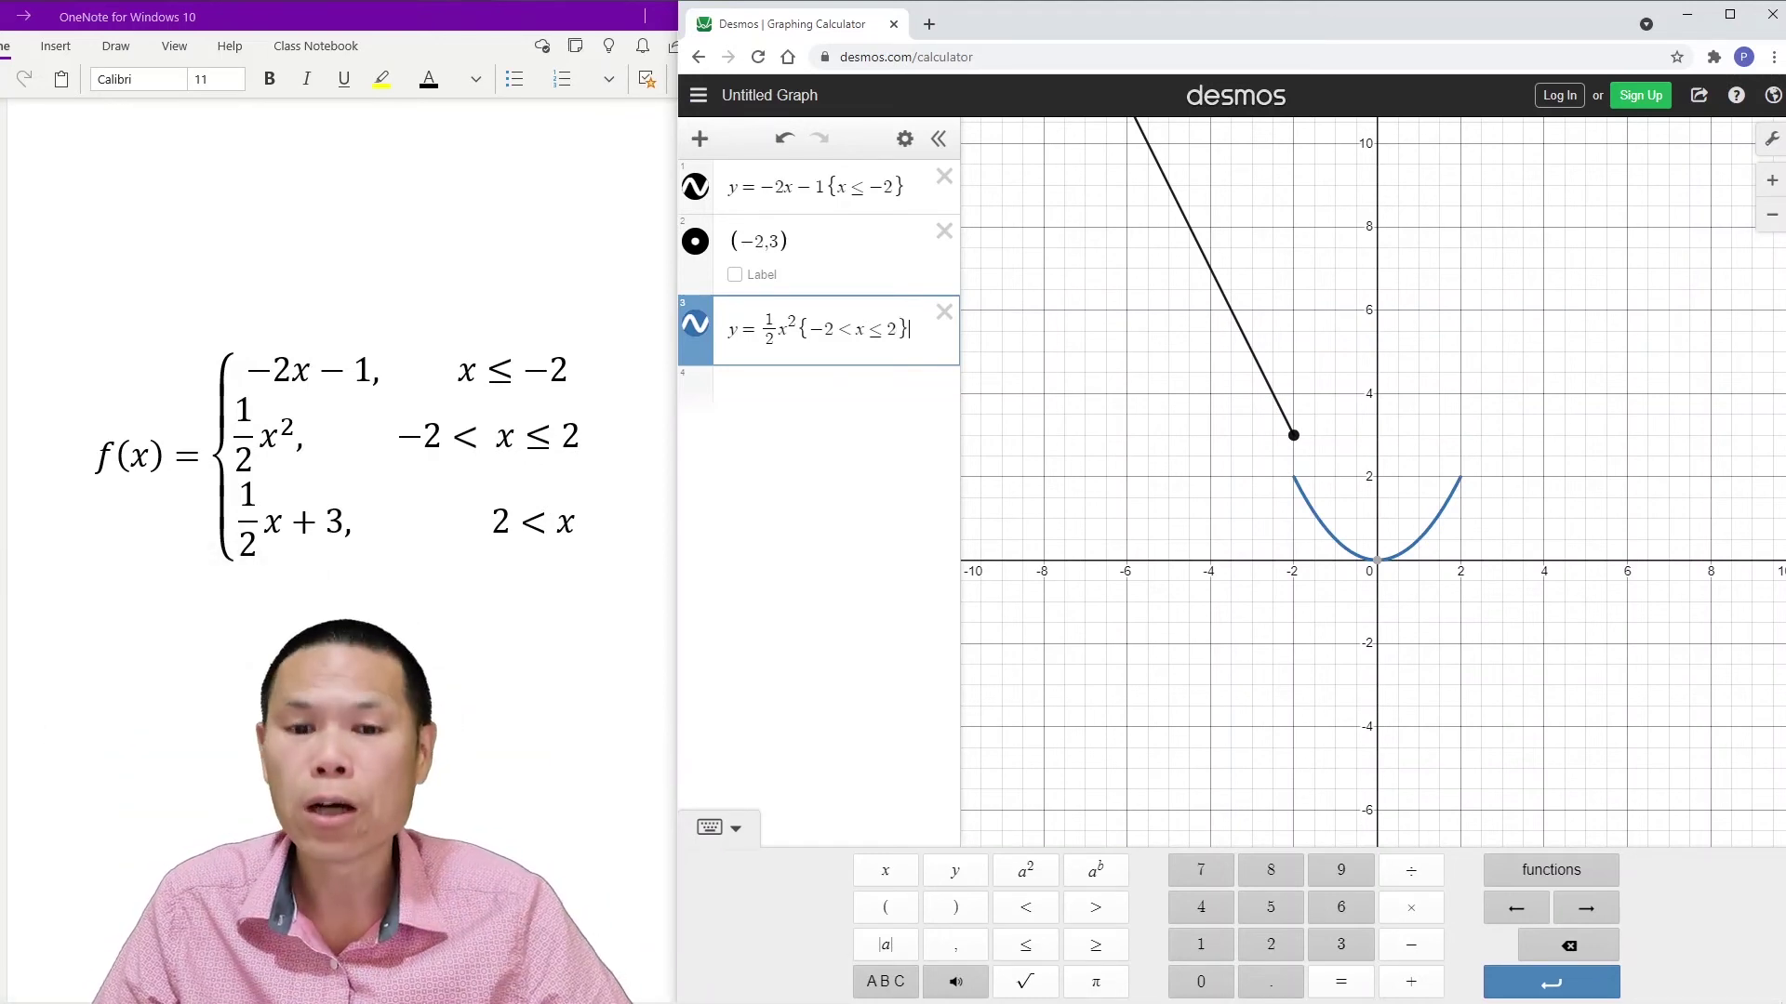
Step: Plot the parabola's endpoint at x = -2 as the point (-2,2) in a new expression
key(Return)
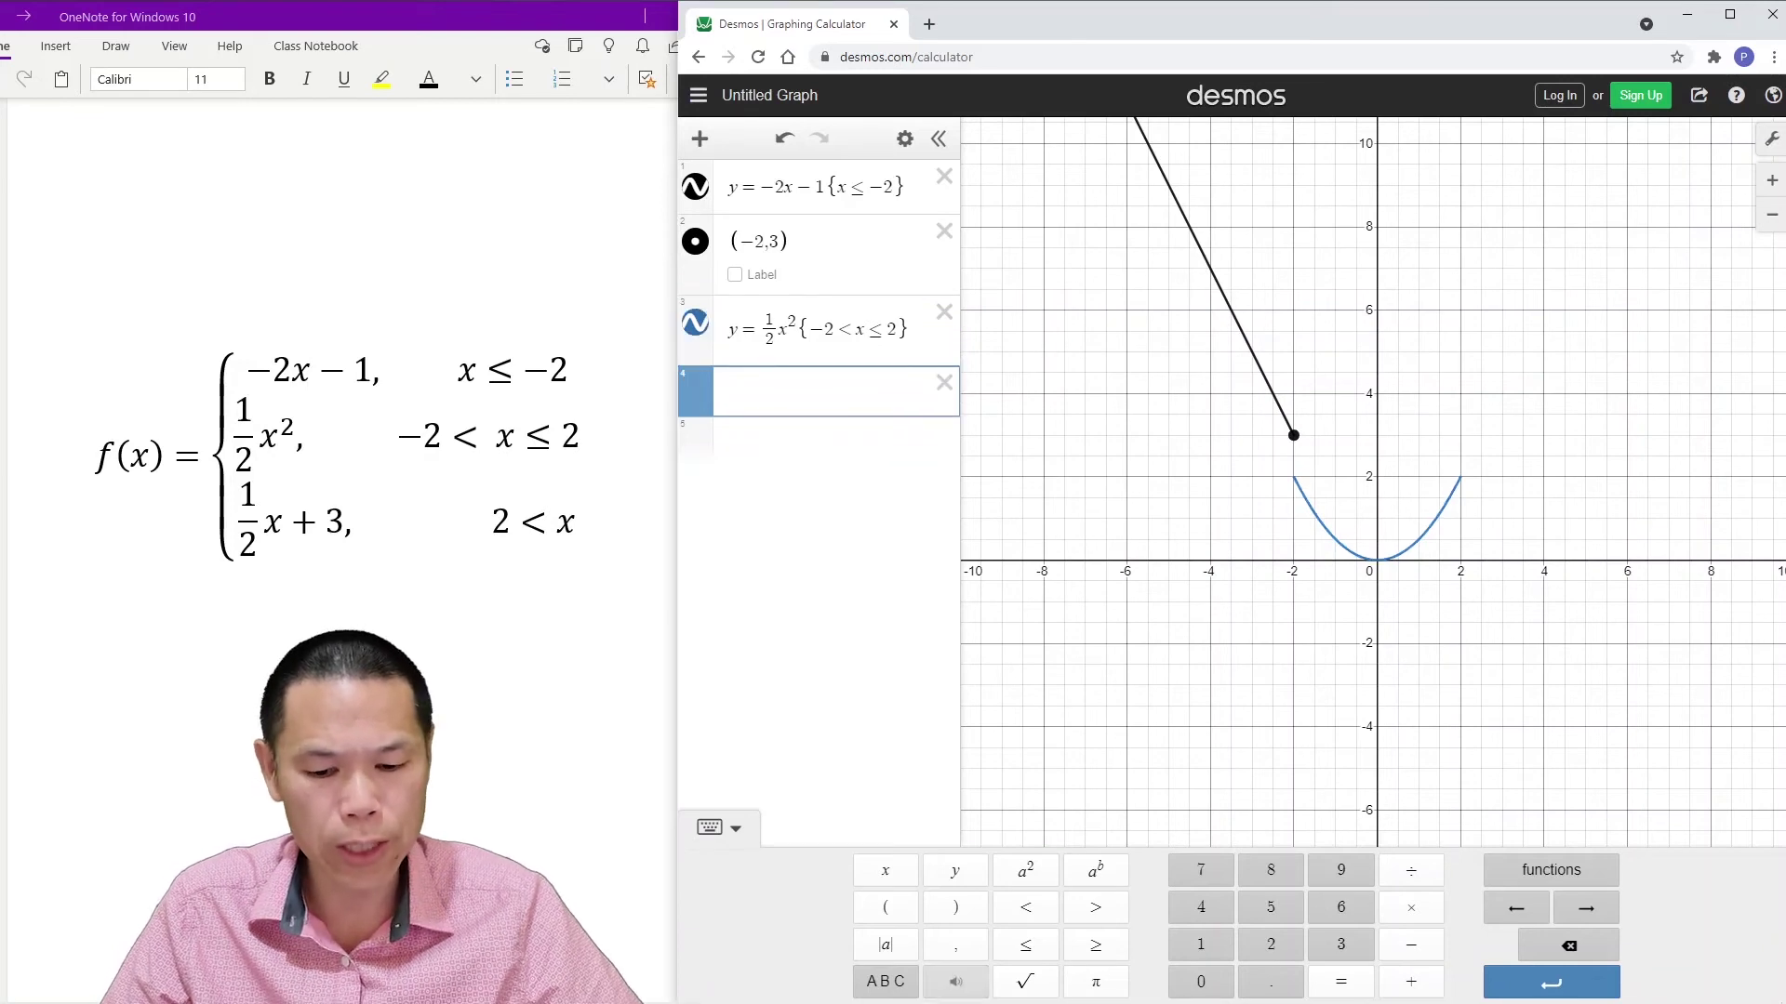
text(()
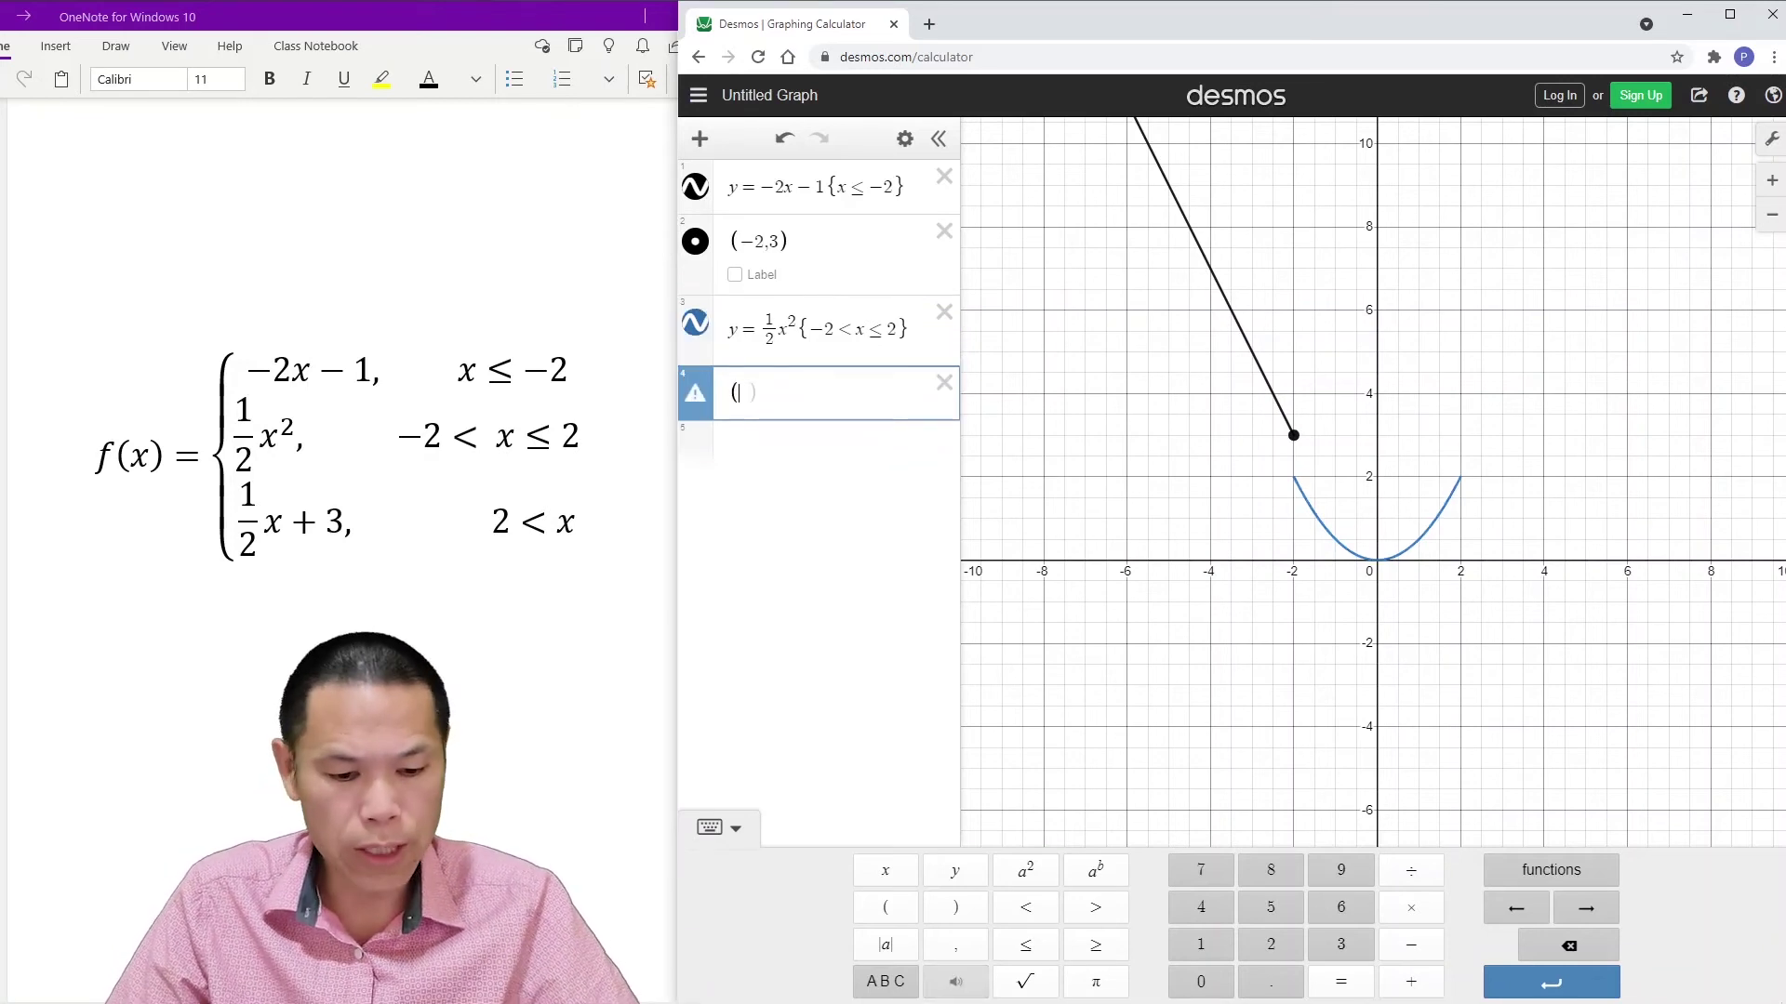
text(-2)
text(,2)
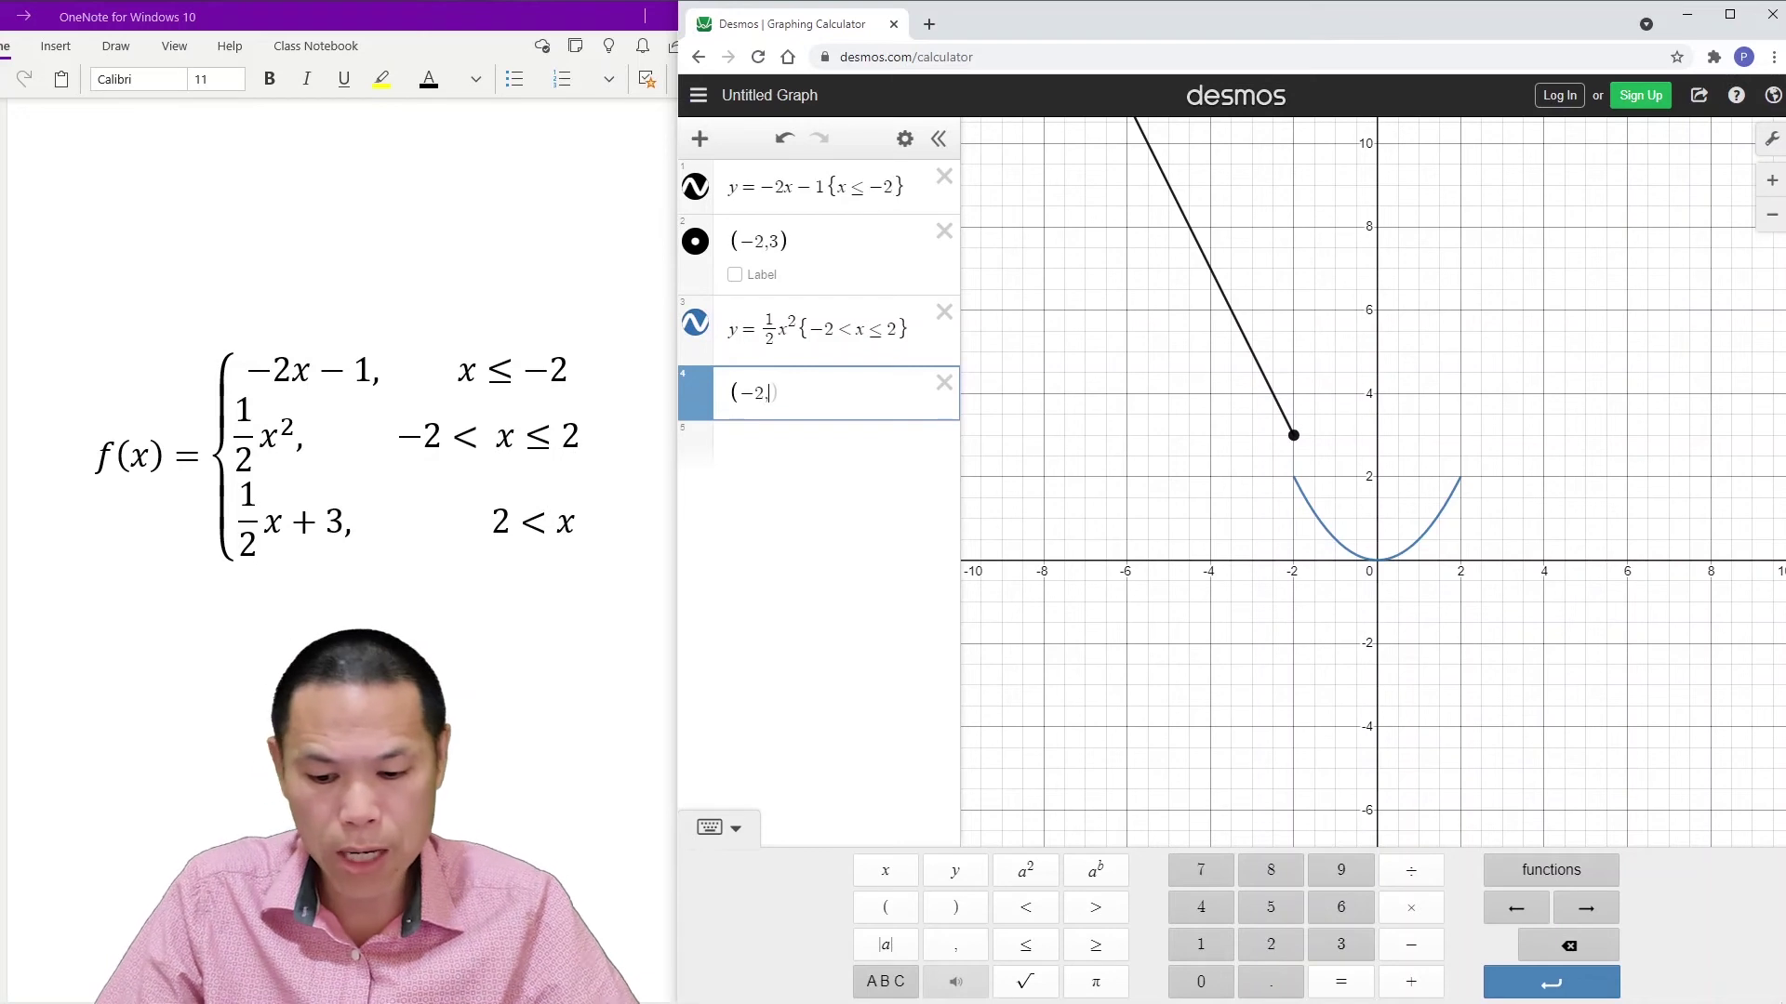
text())
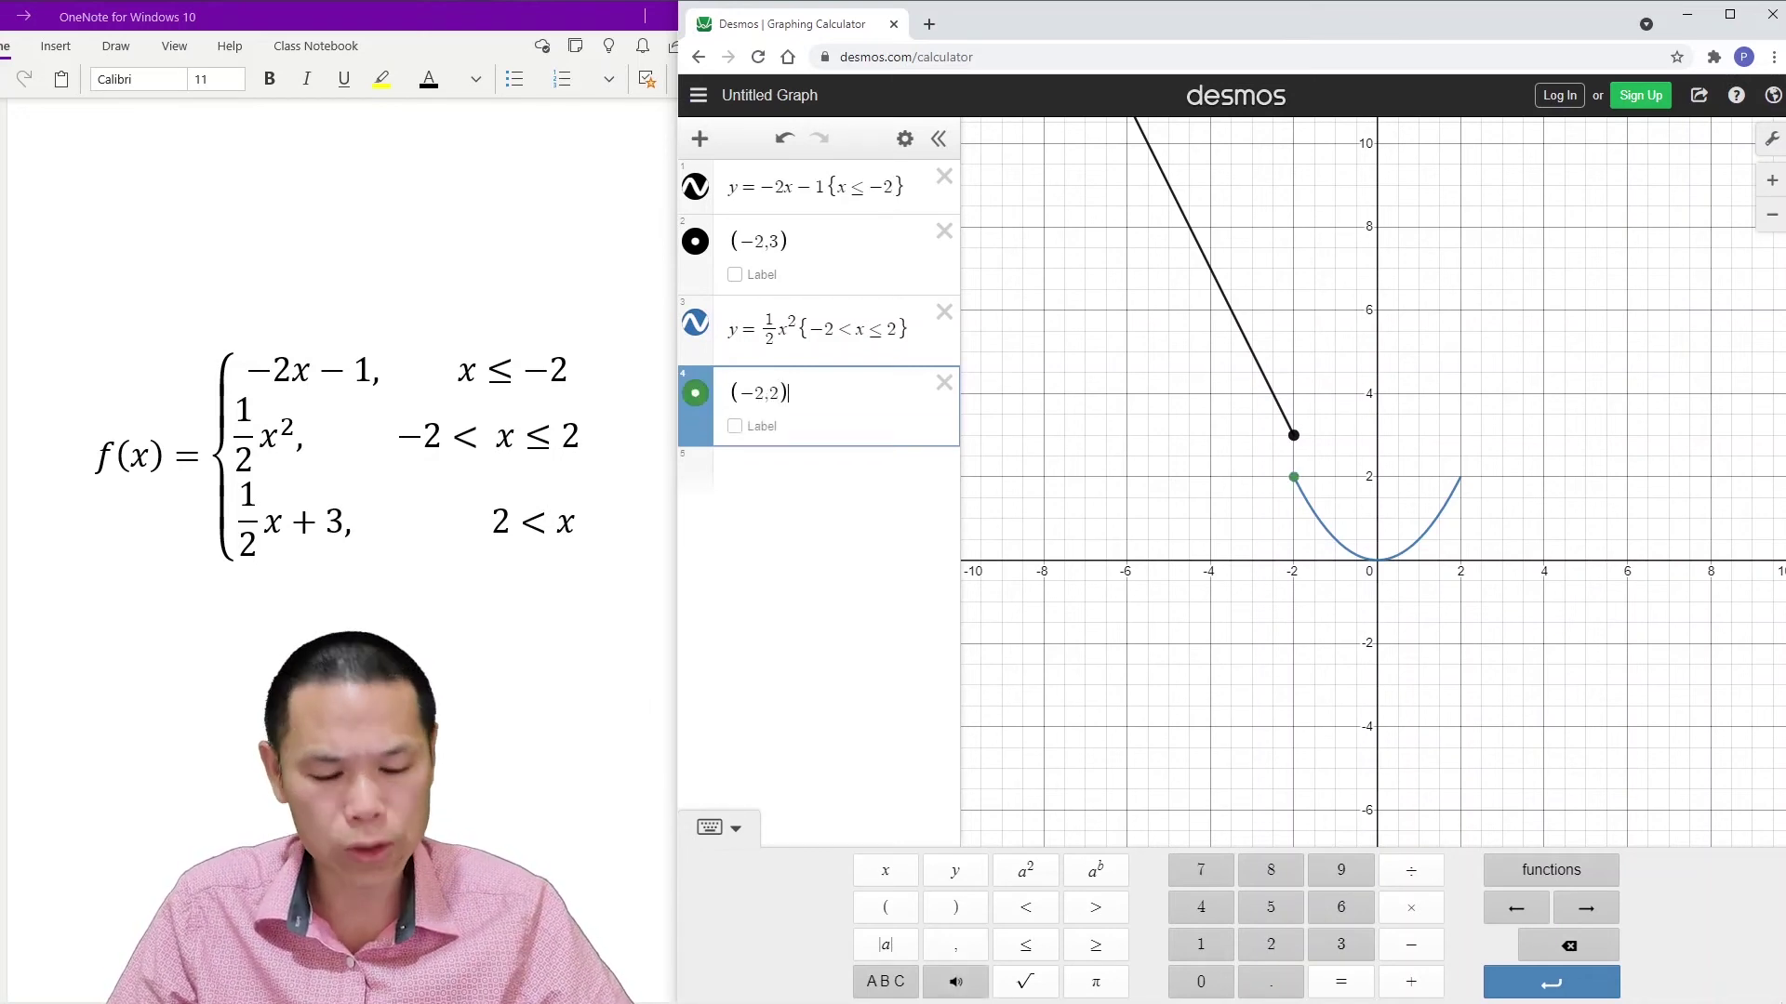
Step: Style the endpoint (-2,2) as an open black point with a point size of 12
click(695, 393)
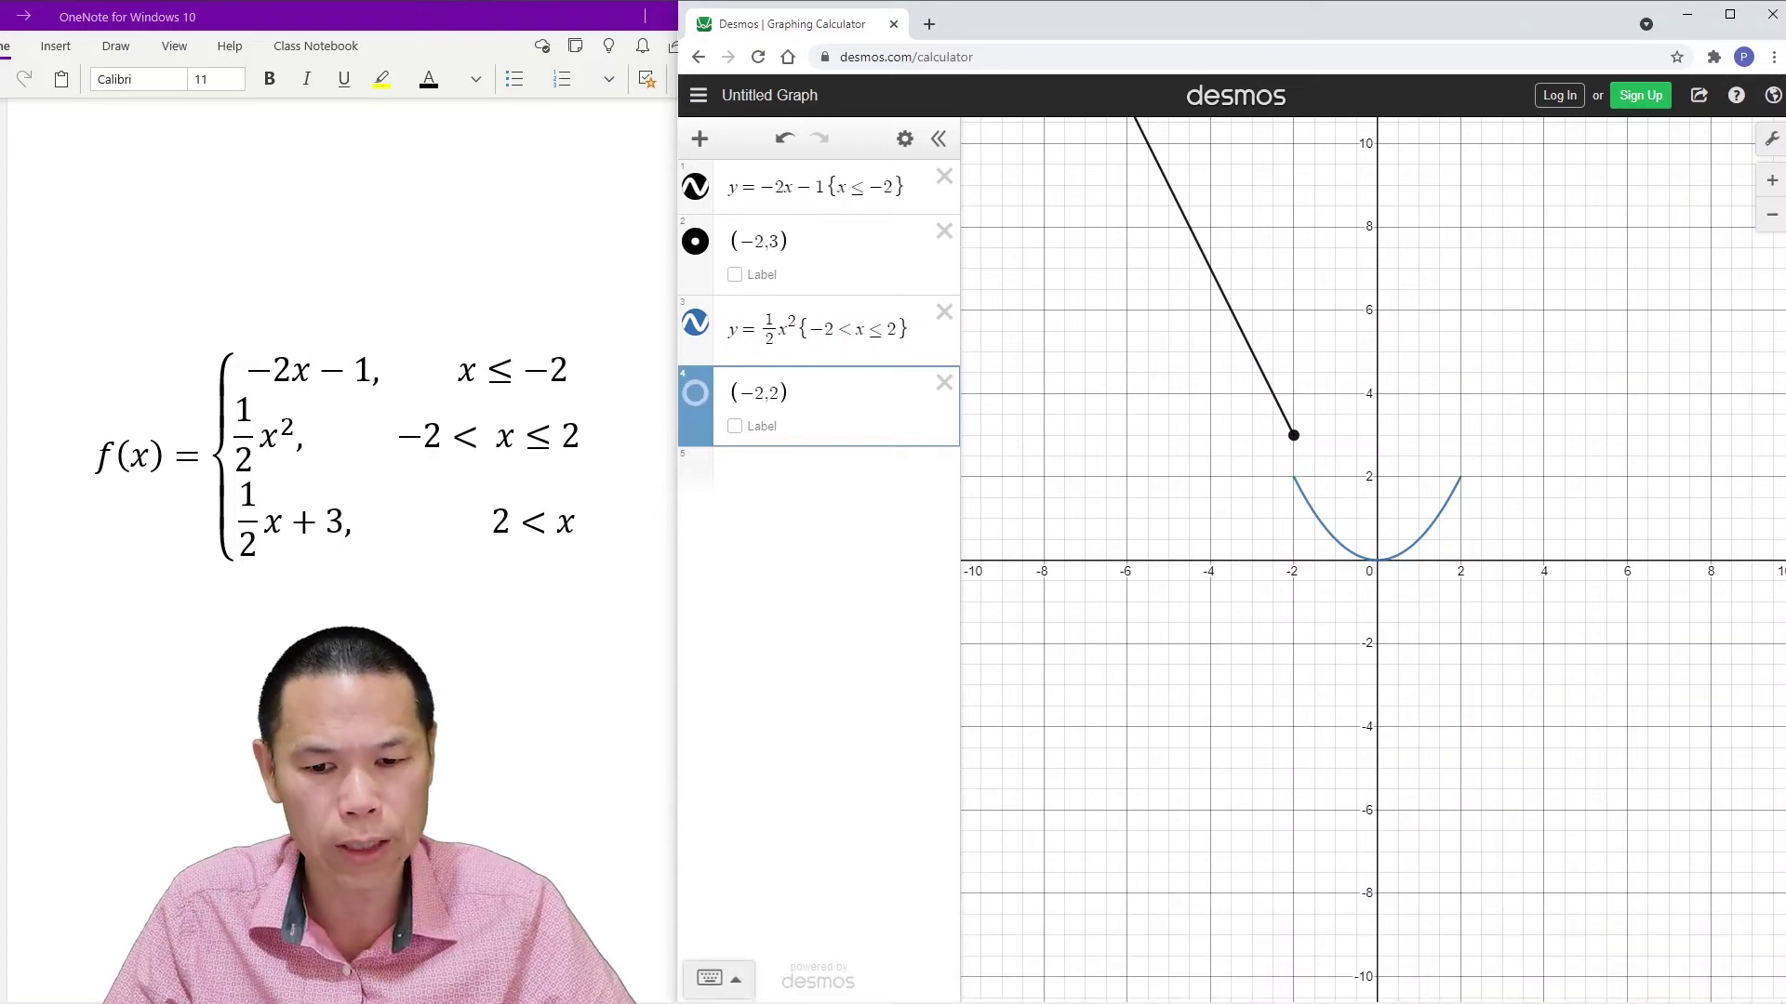
click(694, 392)
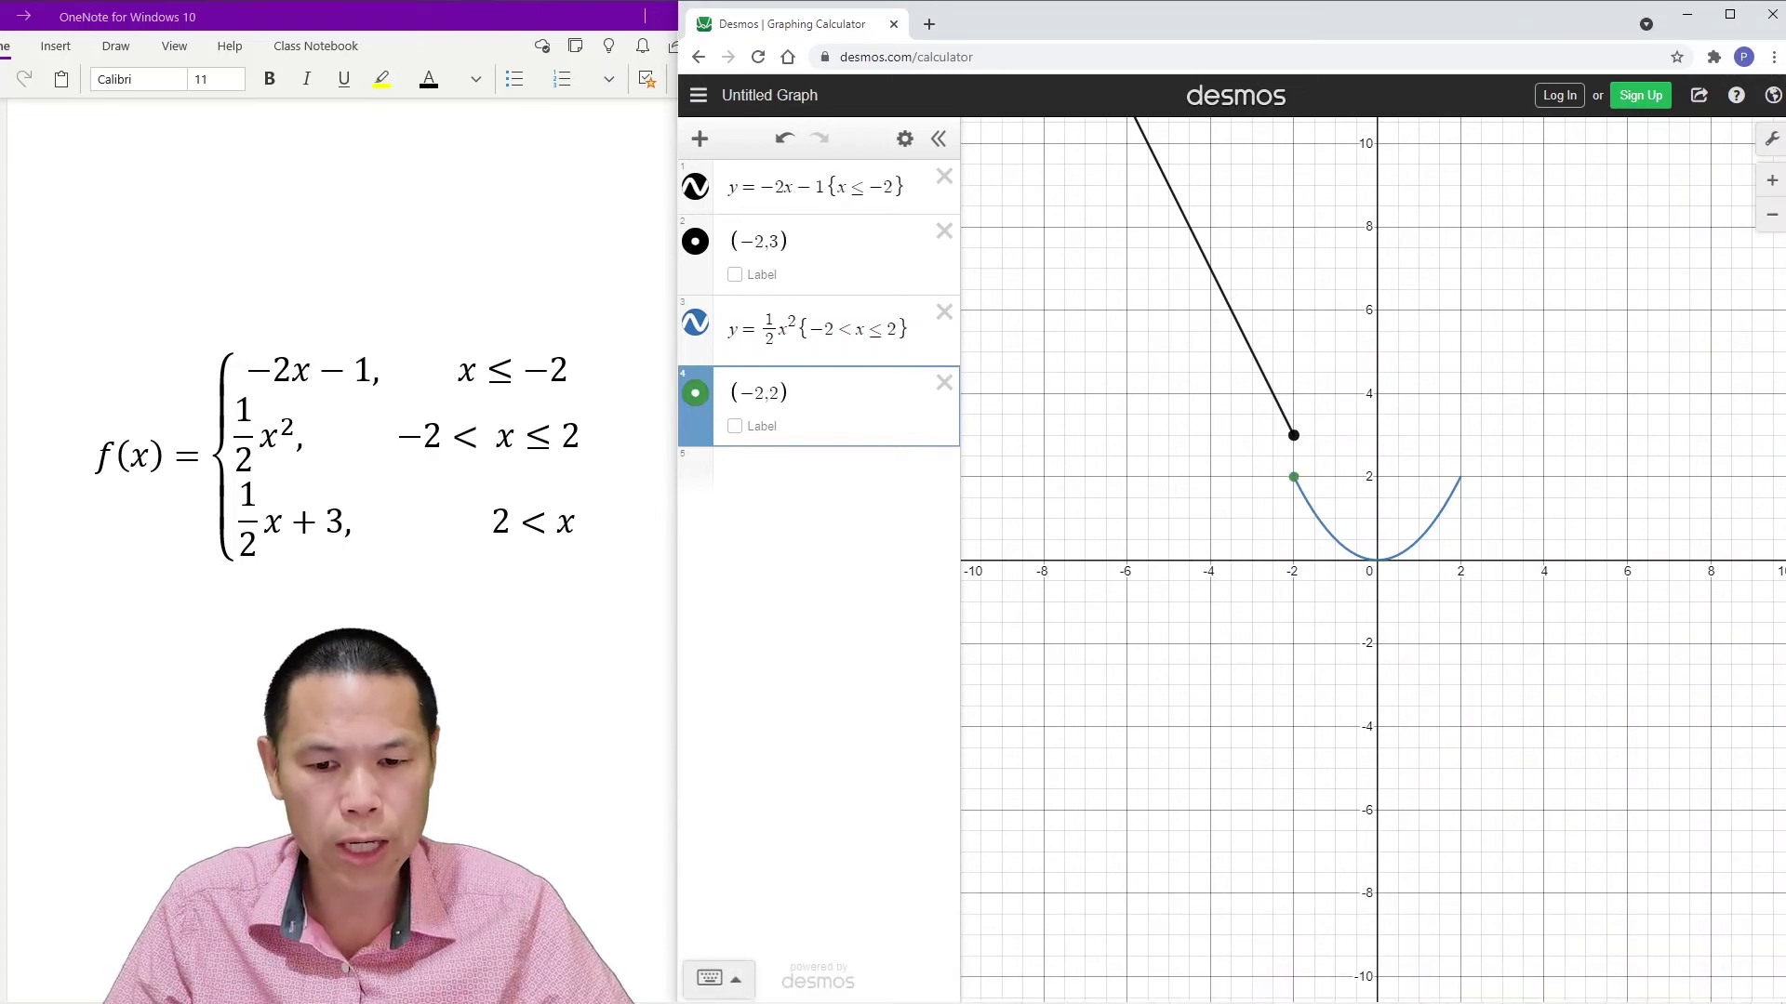
click(695, 393)
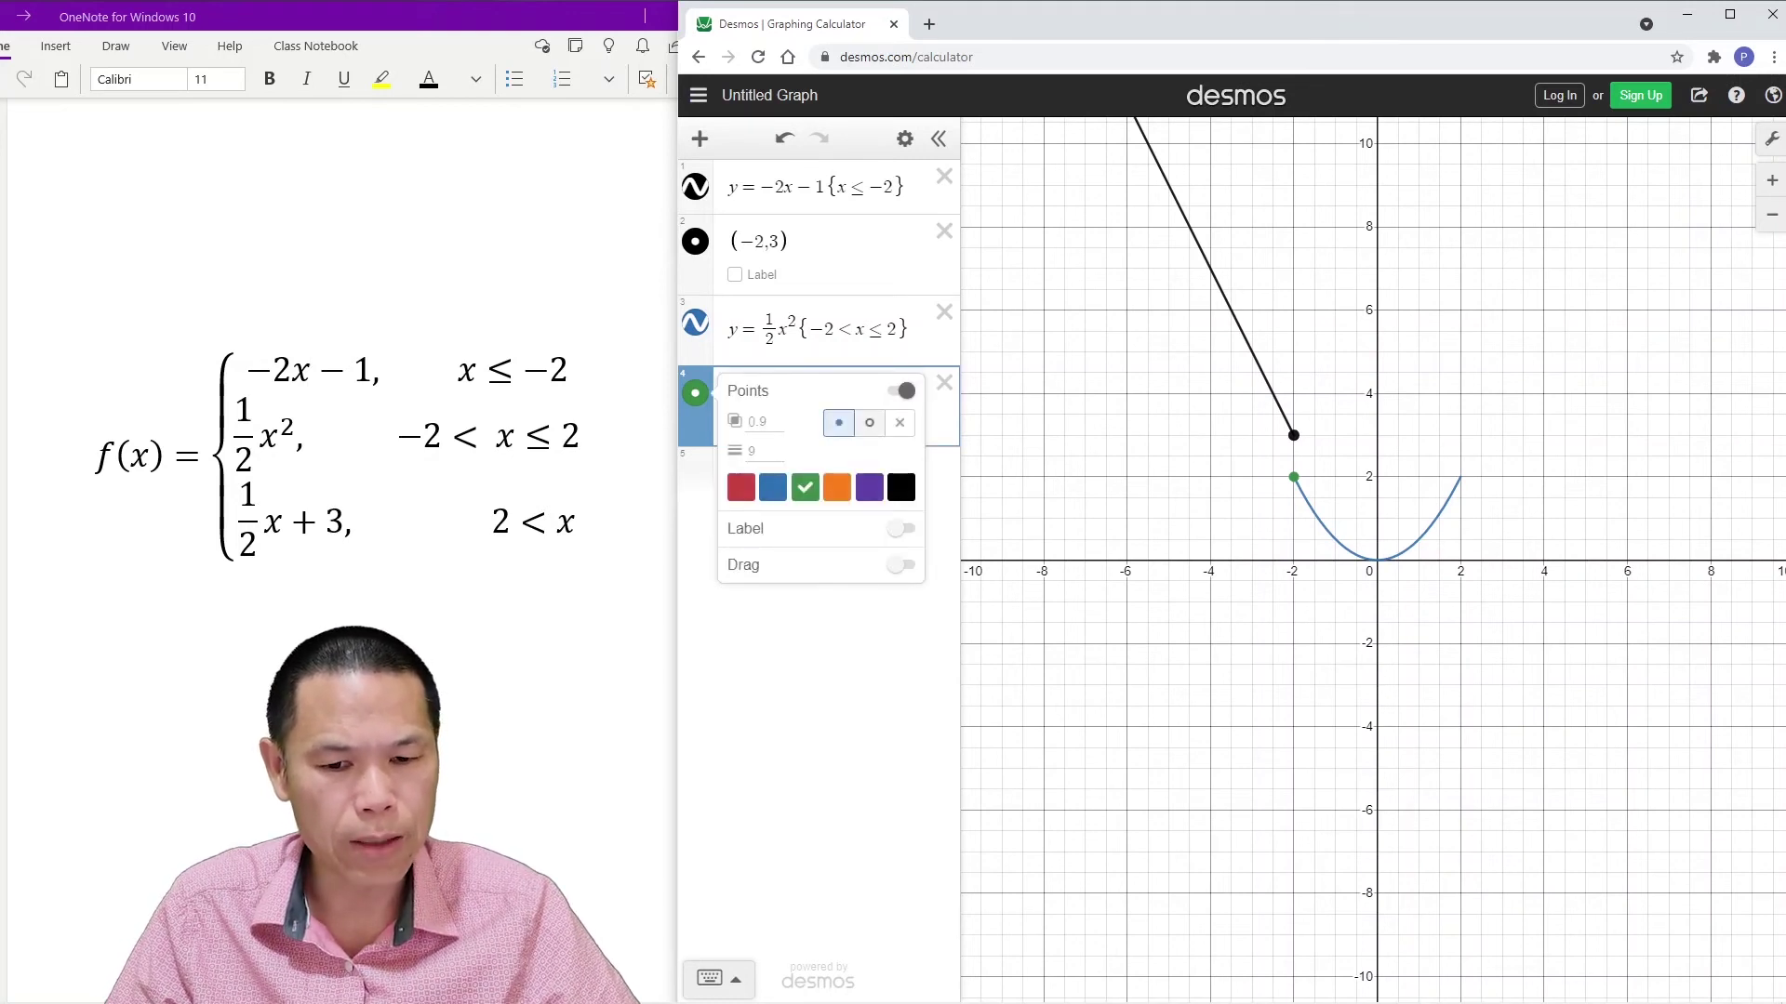
click(870, 423)
click(755, 451)
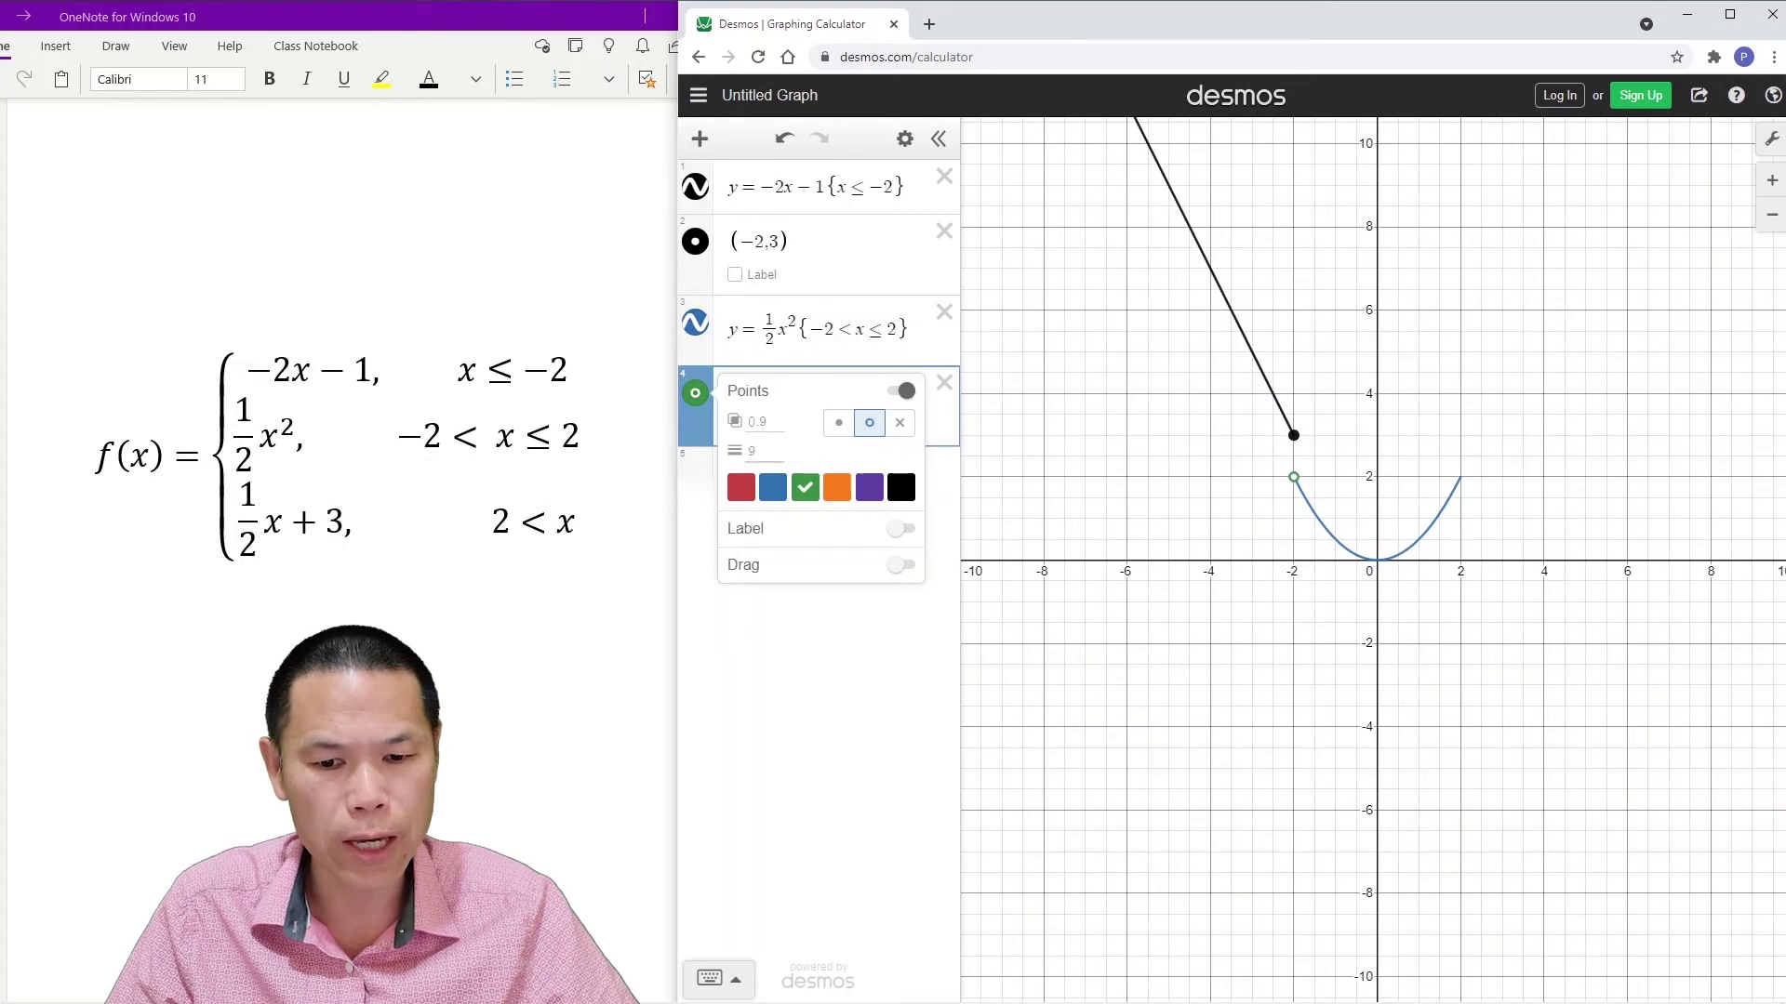
key(BackSpace)
text(12)
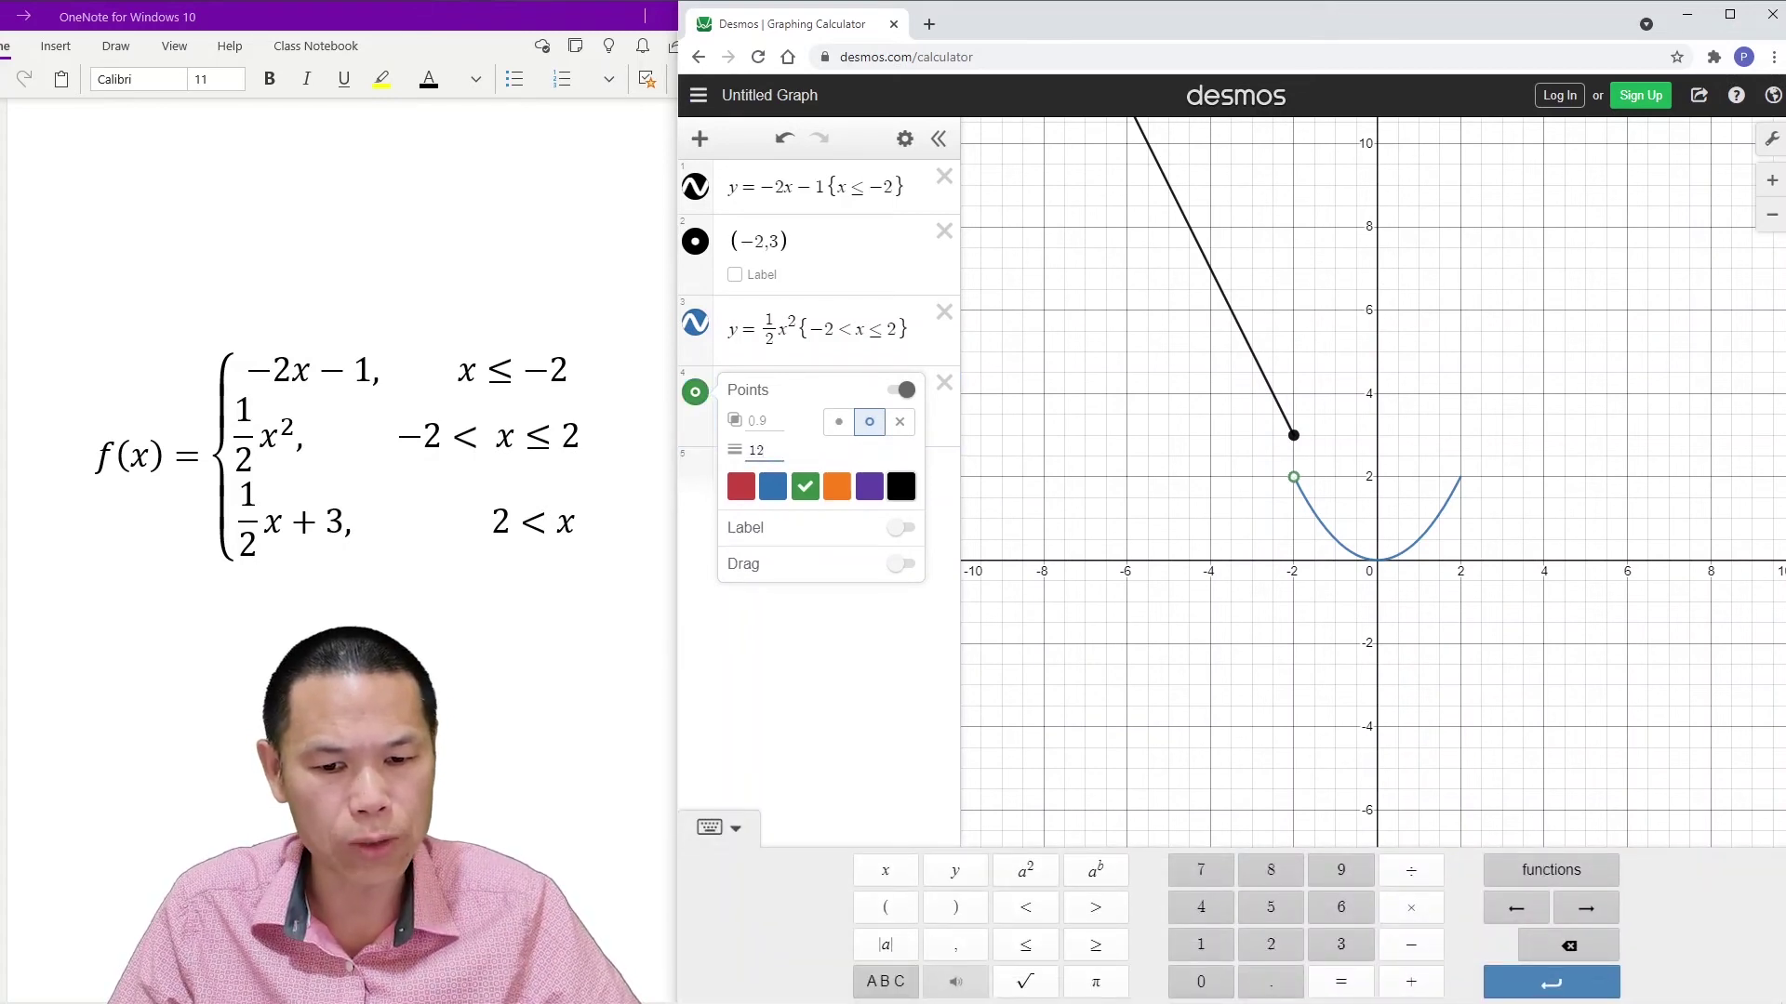
click(901, 486)
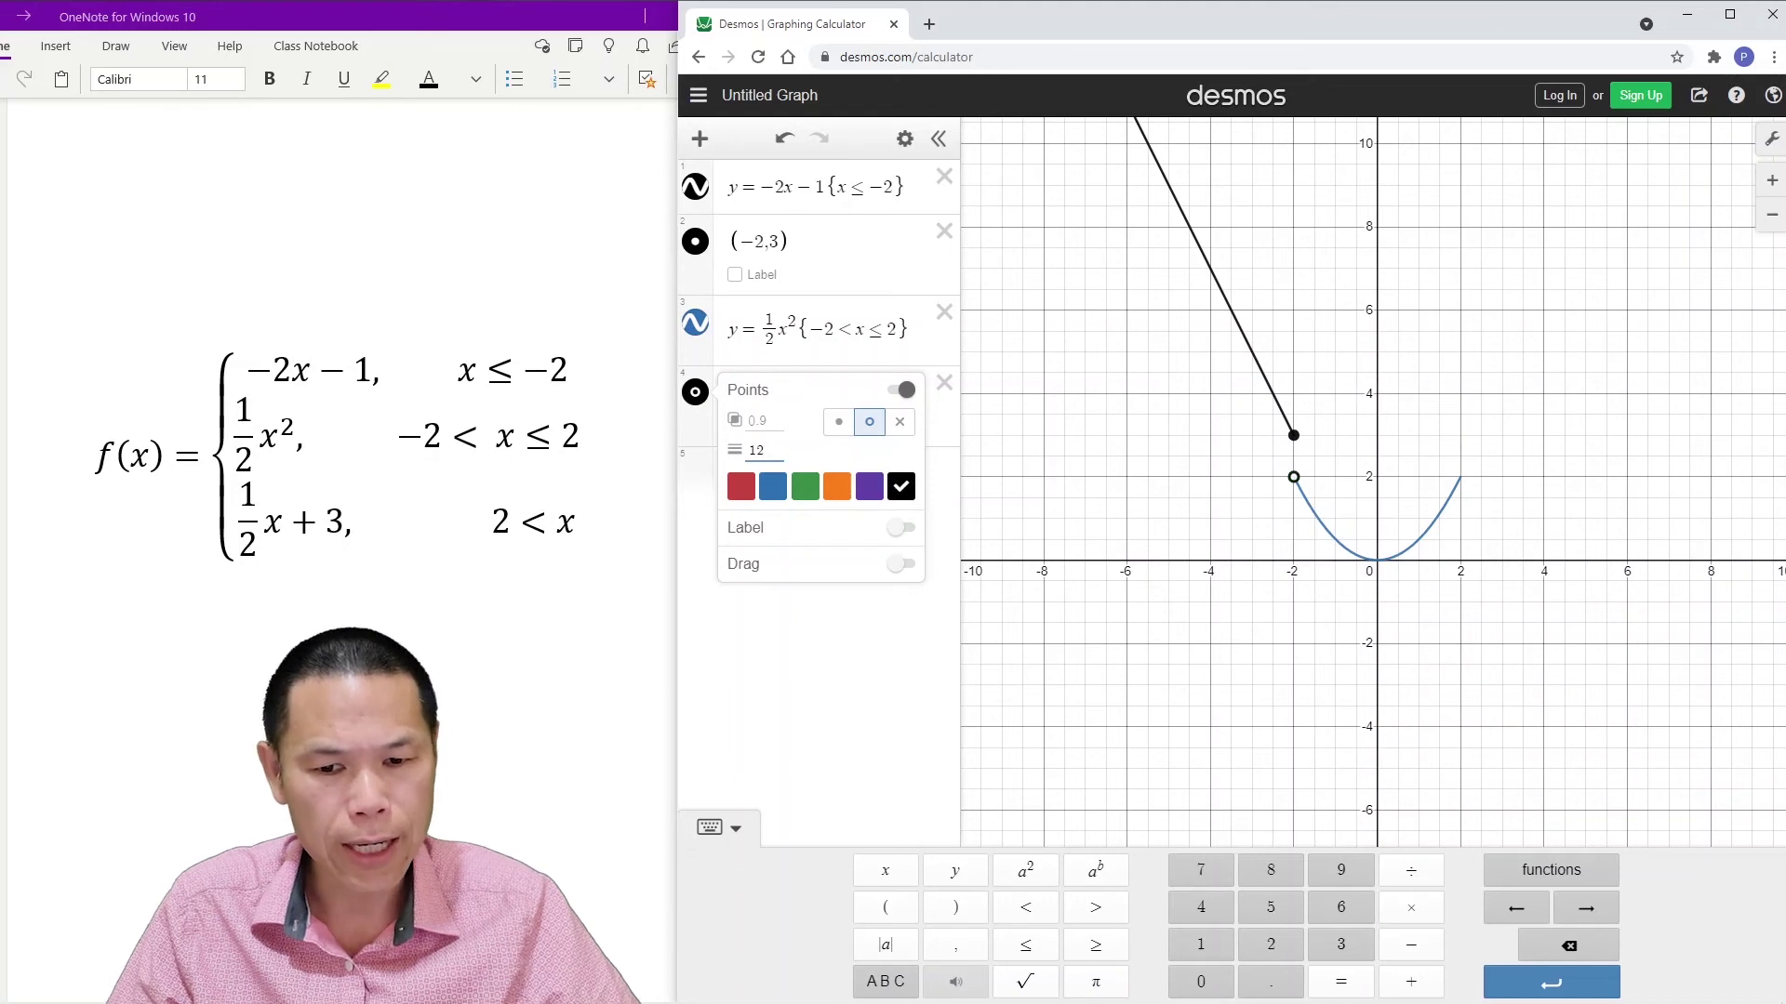
Step: Change the color of the restricted parabola y = 1/2 x^2 to black
click(695, 322)
click(695, 323)
click(695, 323)
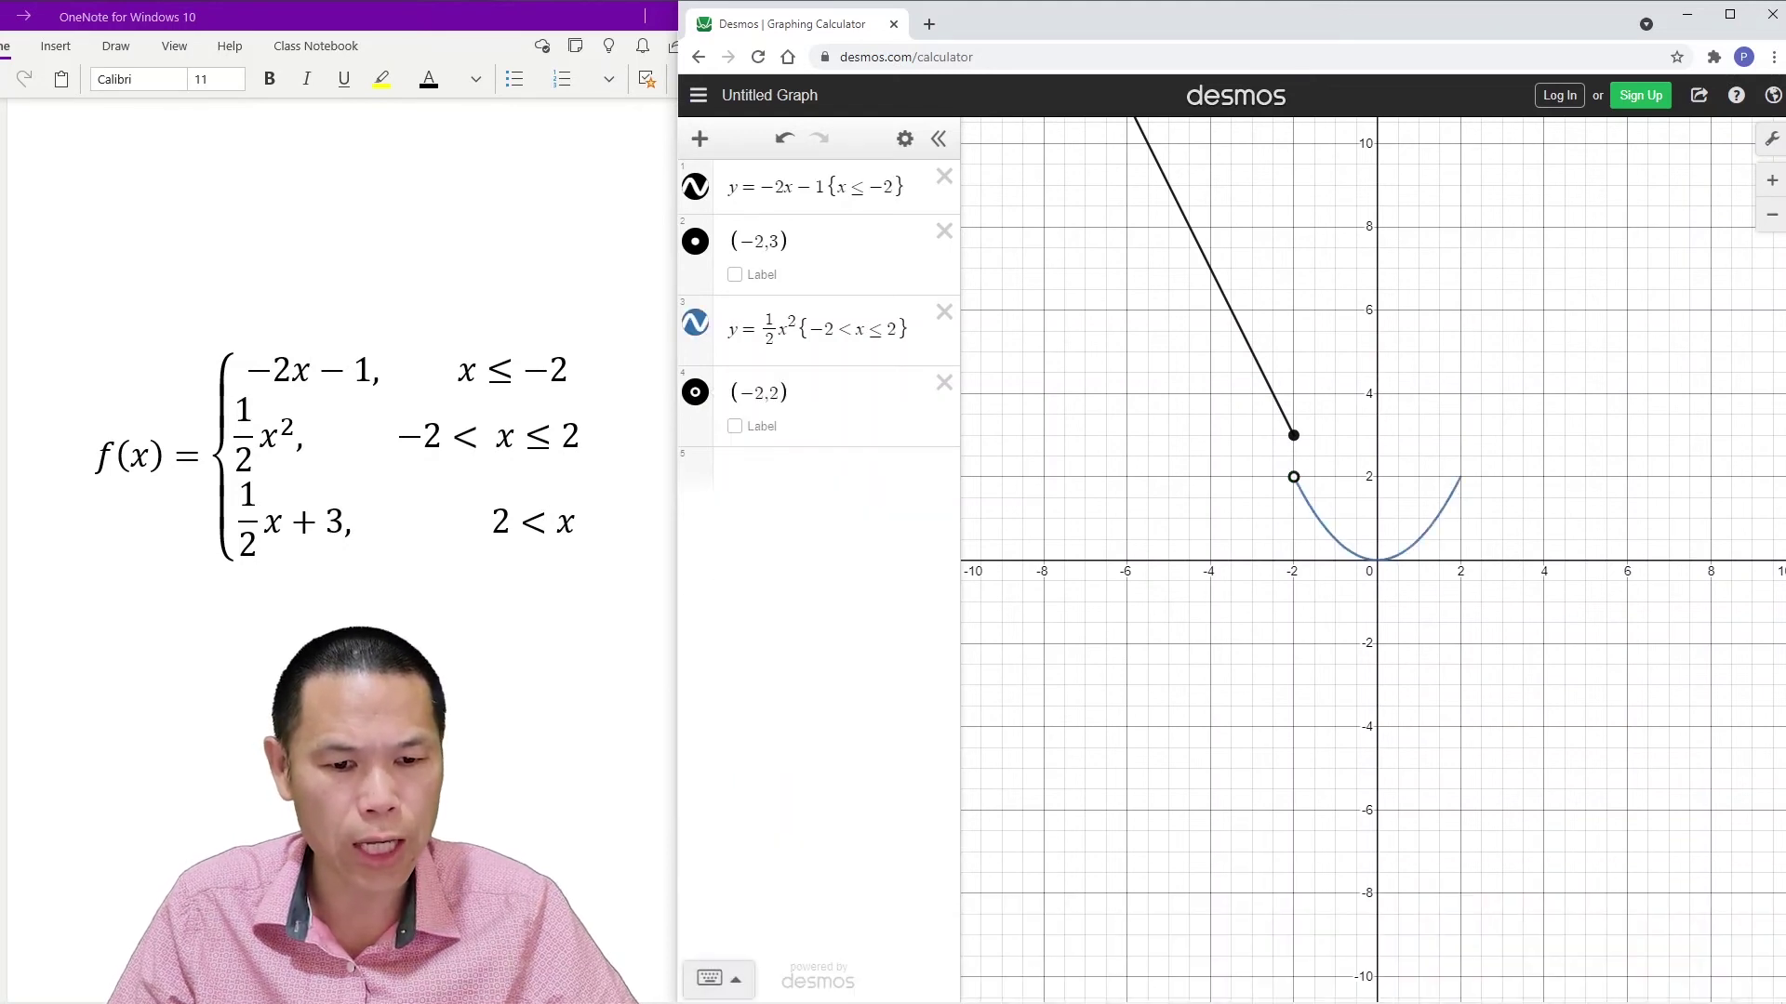
click(695, 322)
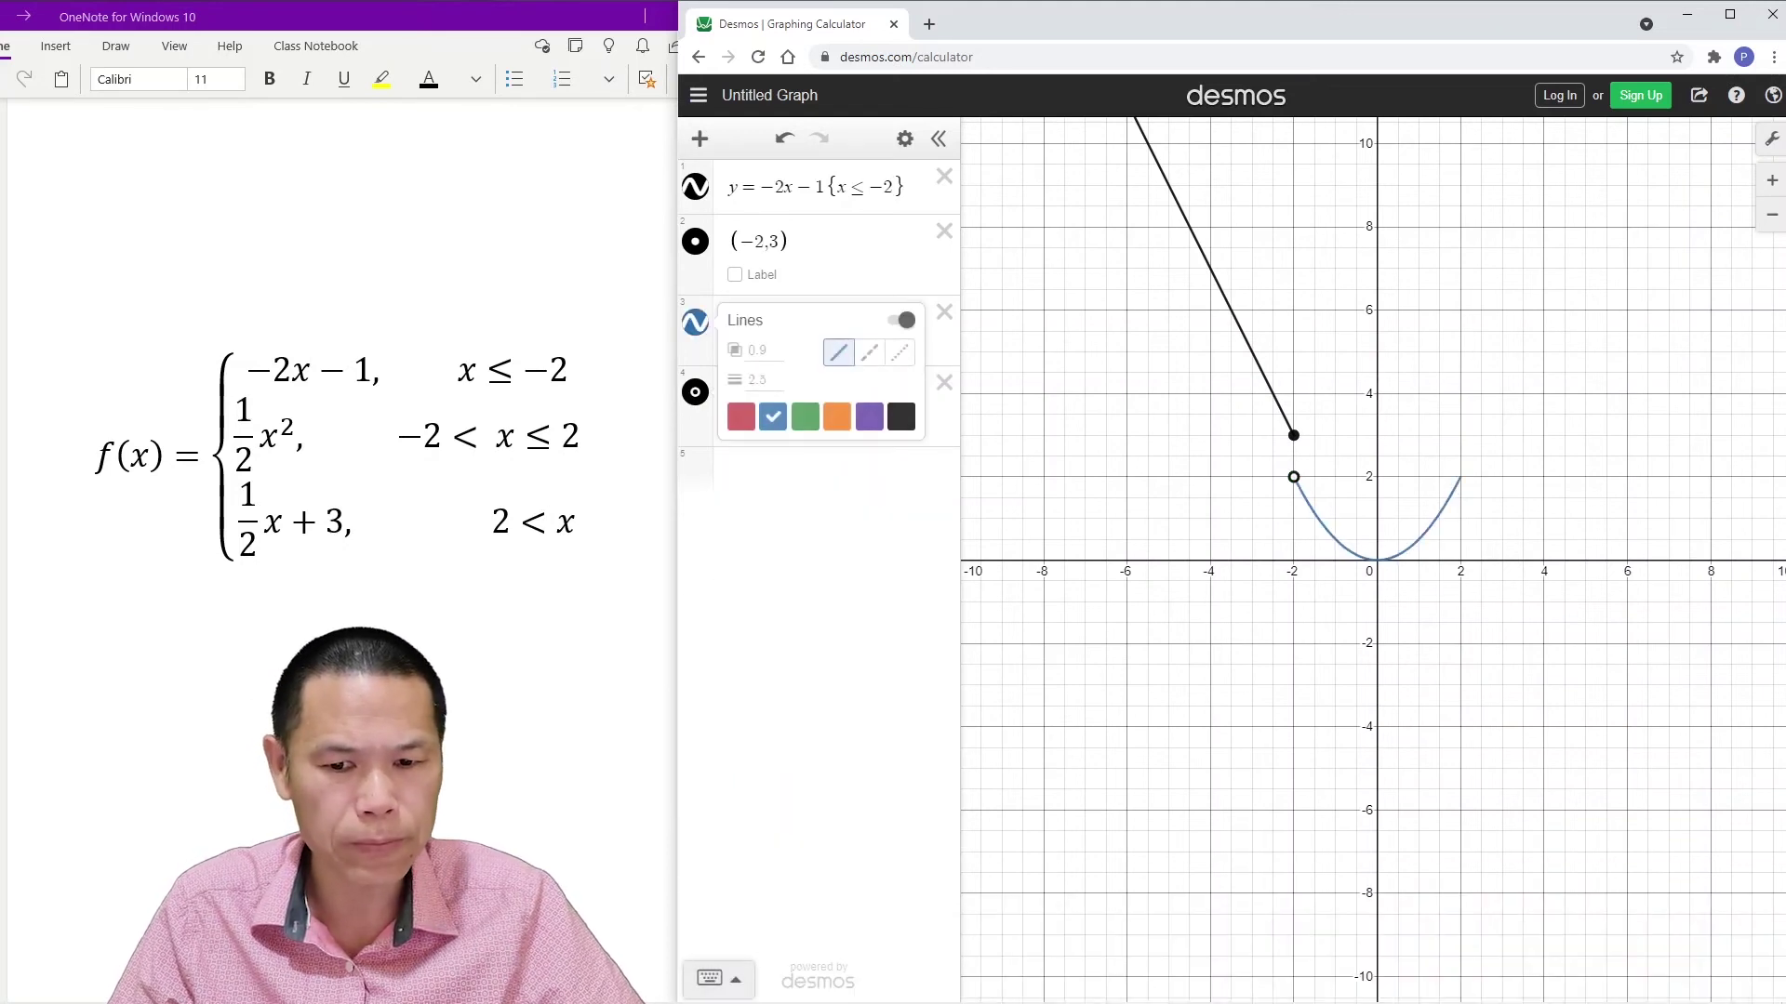
click(901, 417)
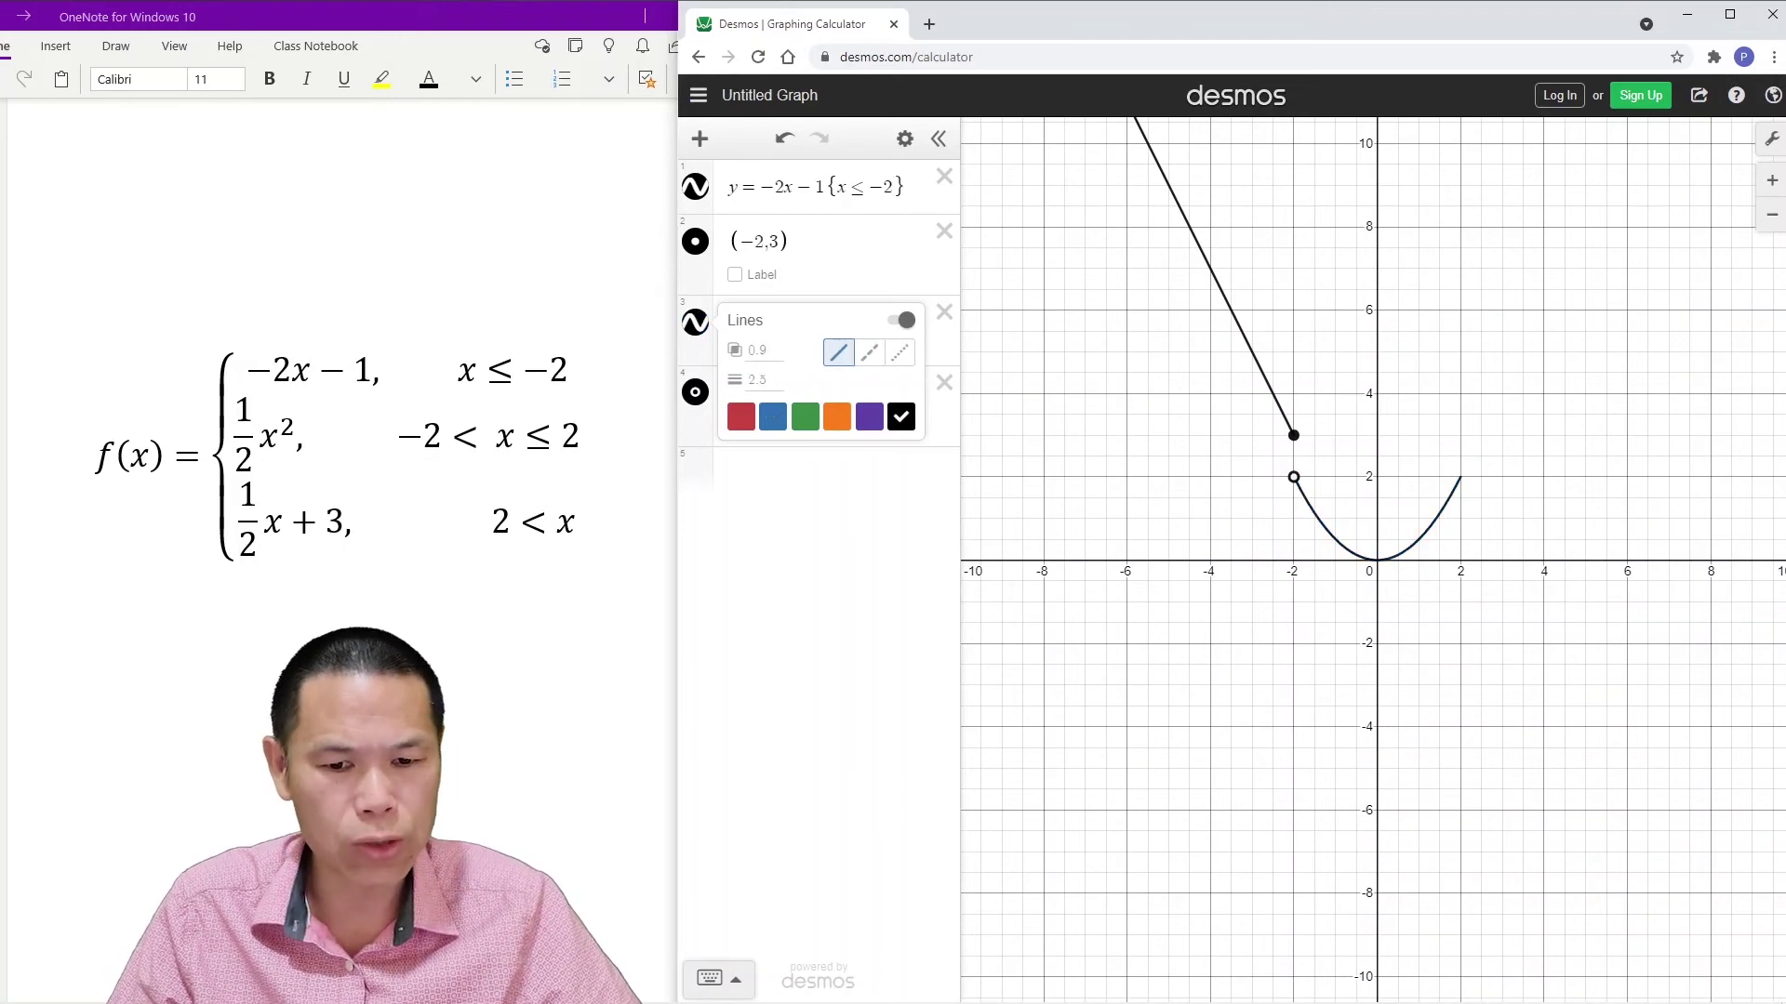
key(Escape)
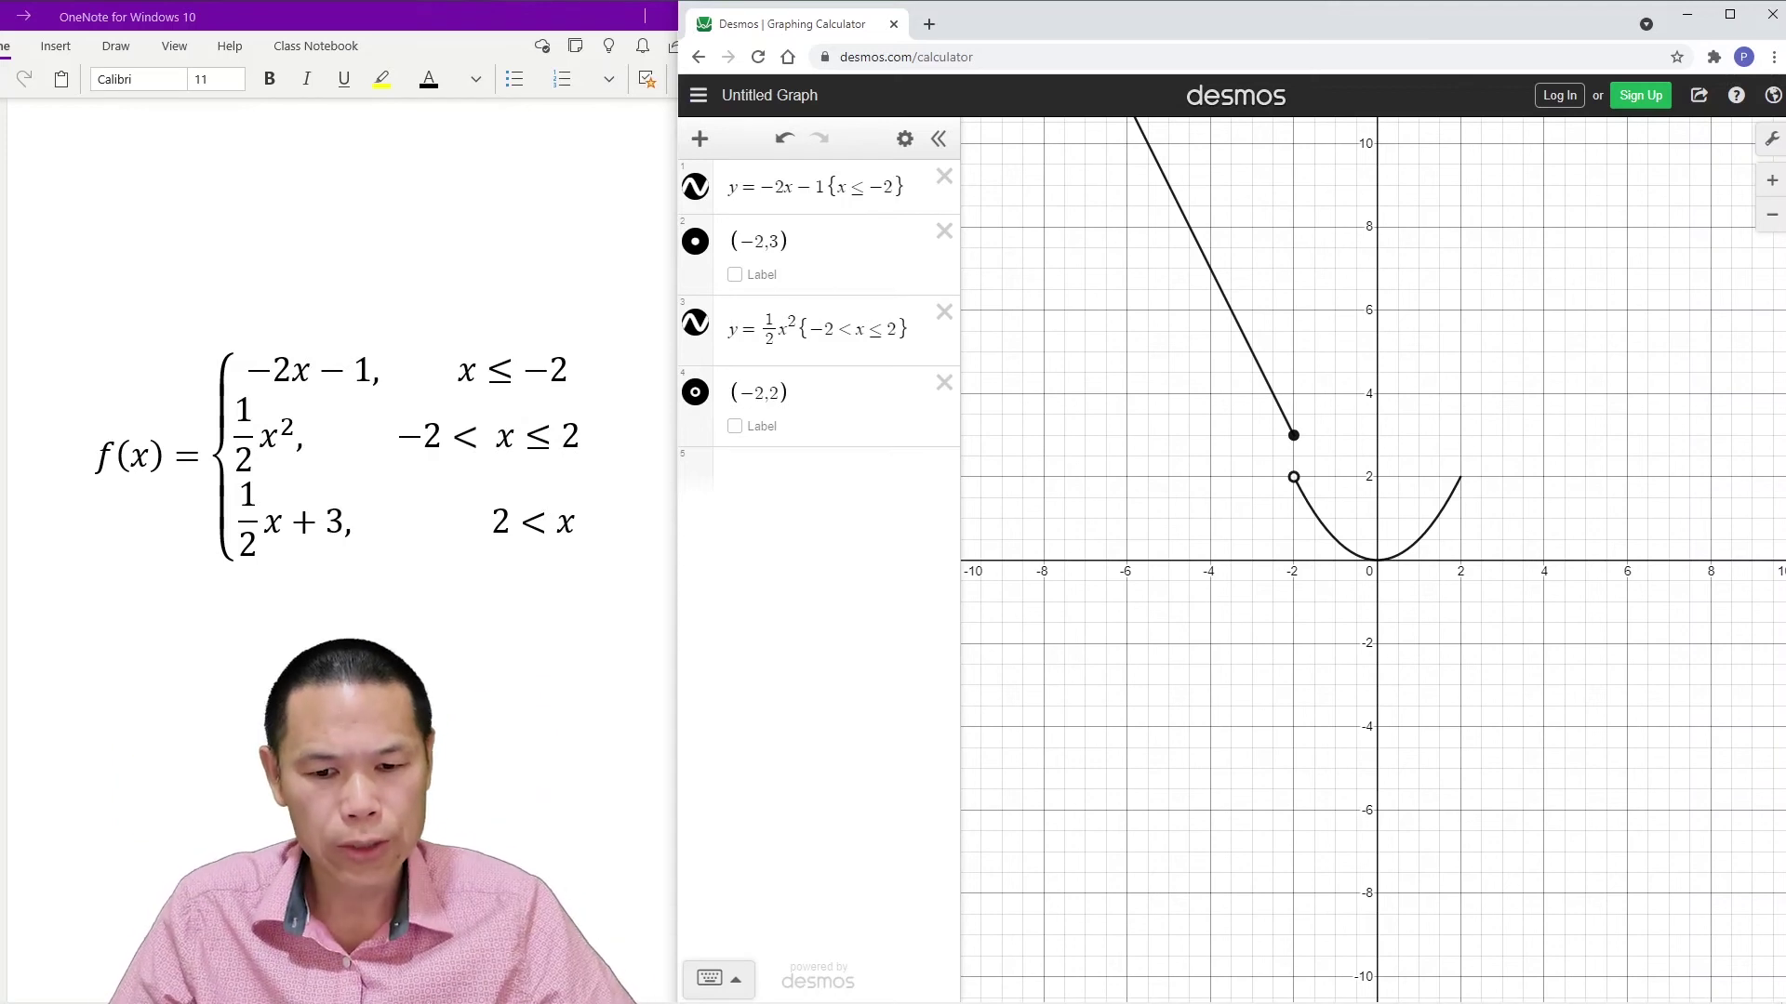
Step: Plot the parabola's endpoint at x = 2 as the point (2,2) in a new expression
click(807, 472)
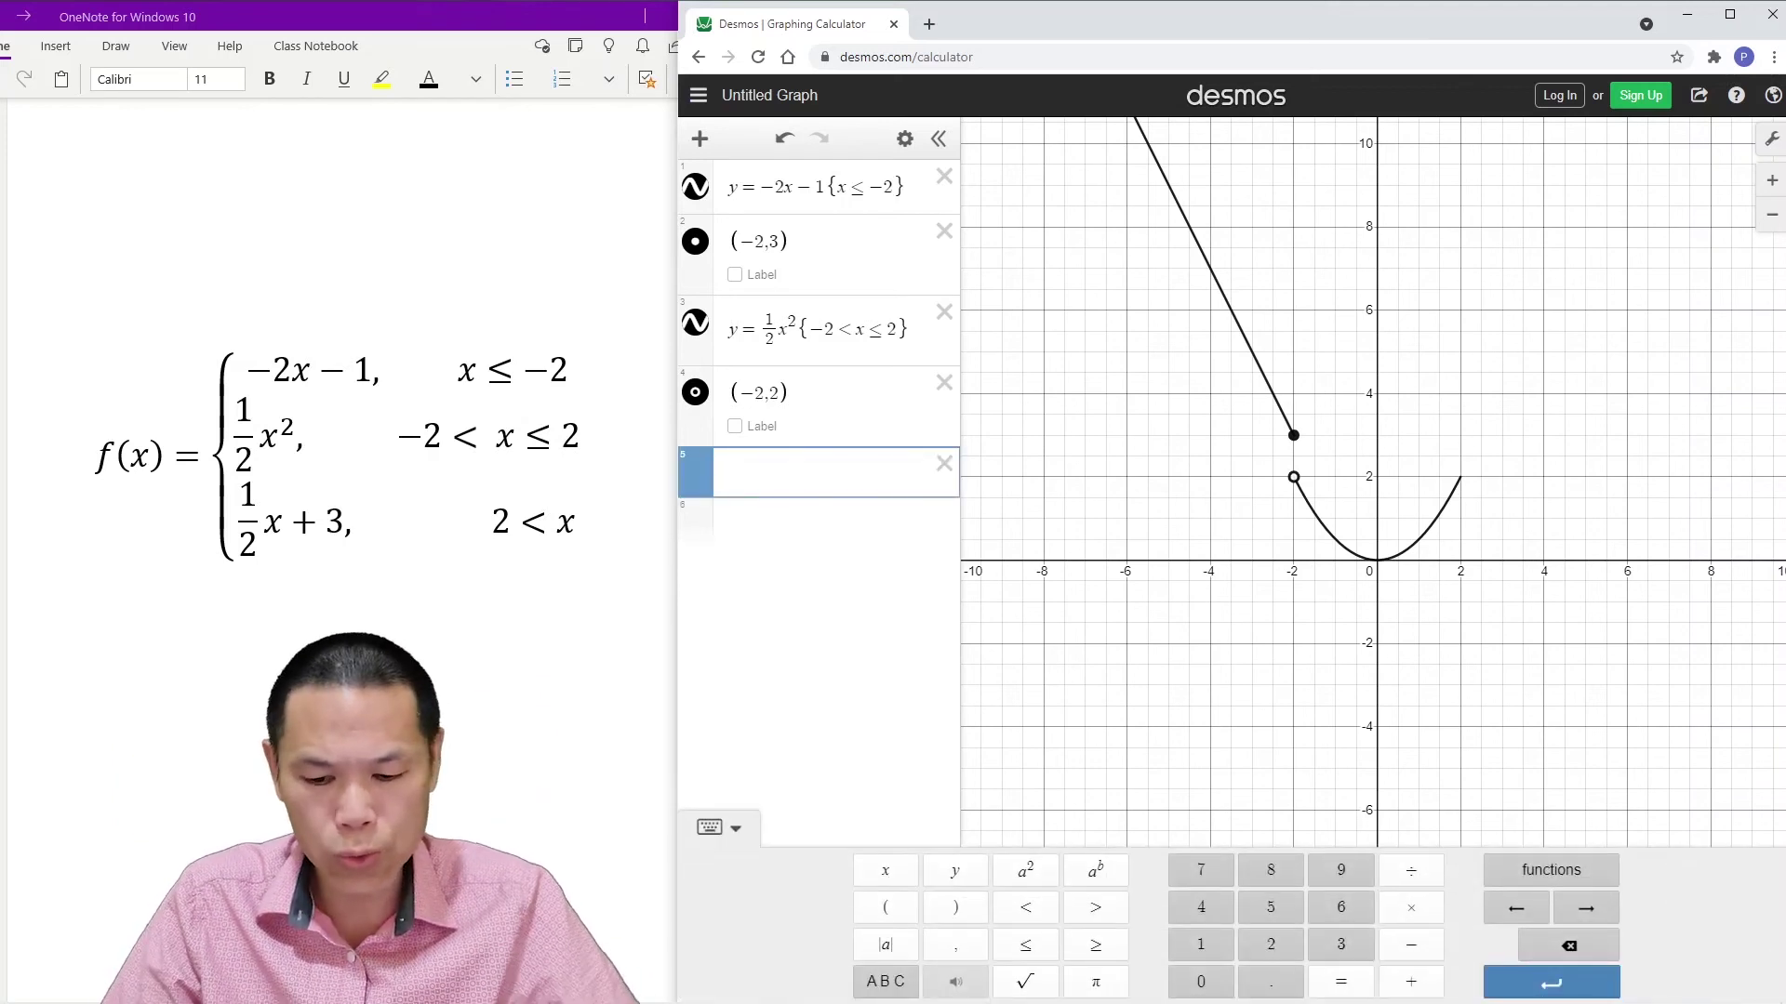
text((2,2)
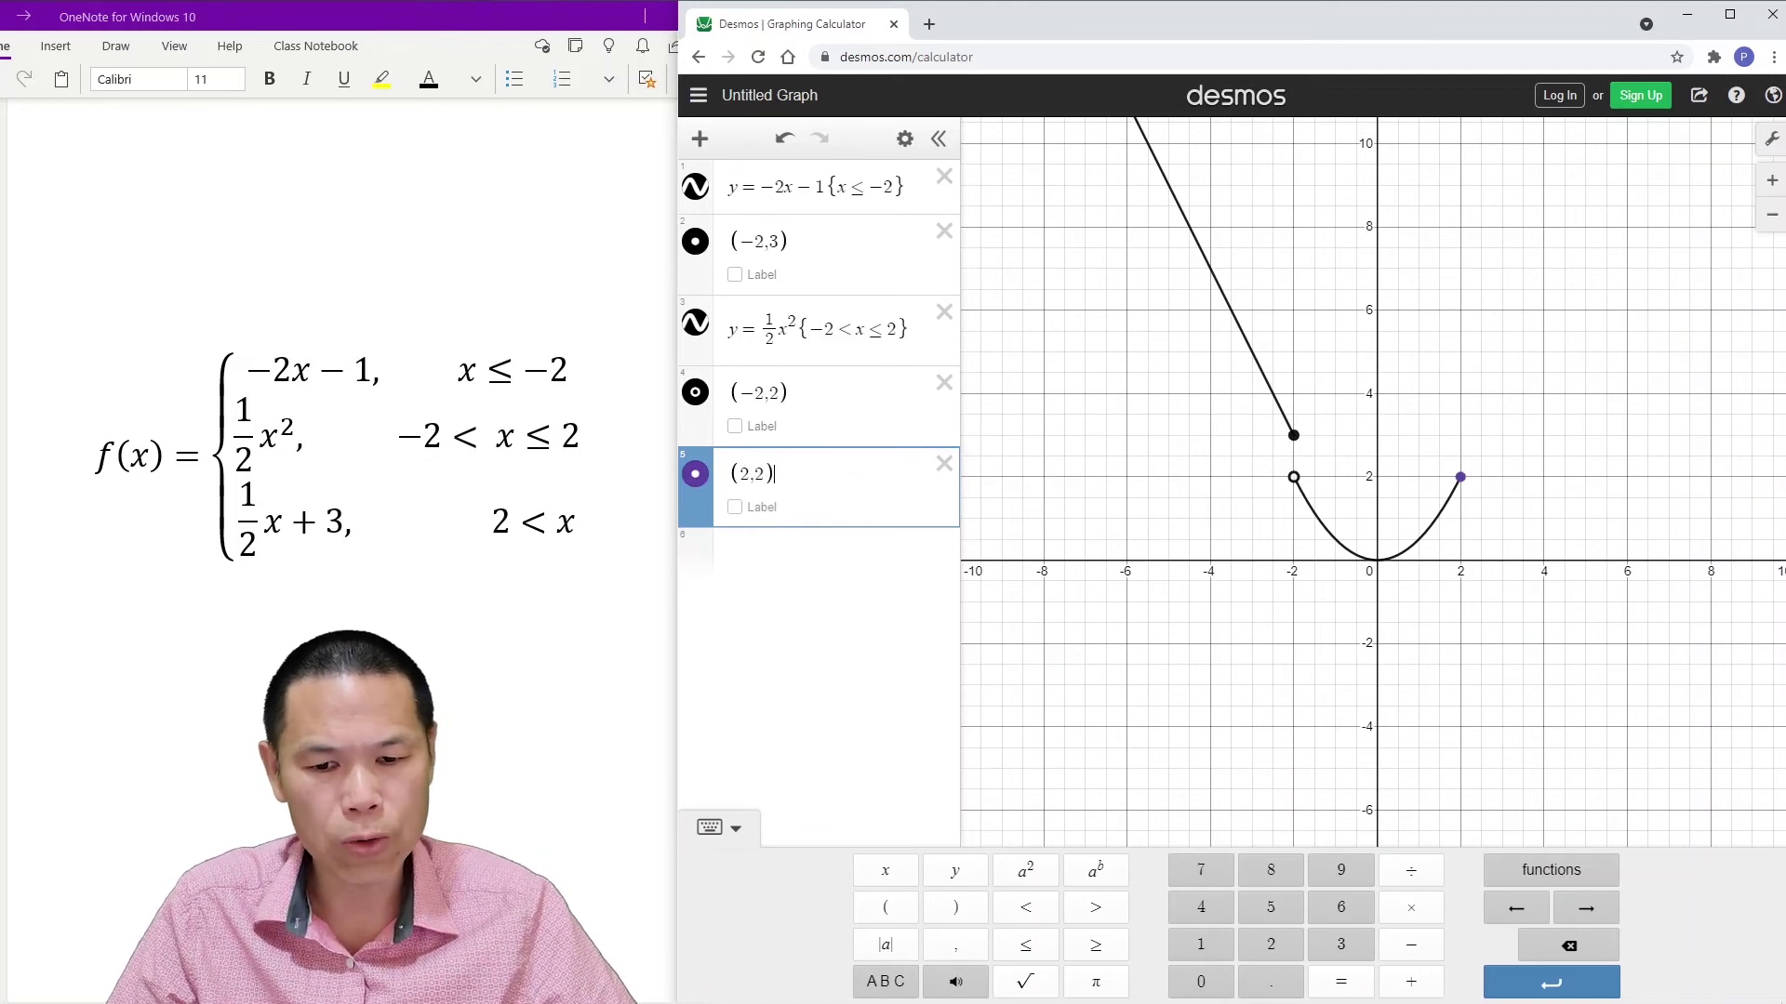
Step: Change the color of the closed endpoint (2,2) to black
click(694, 474)
click(695, 474)
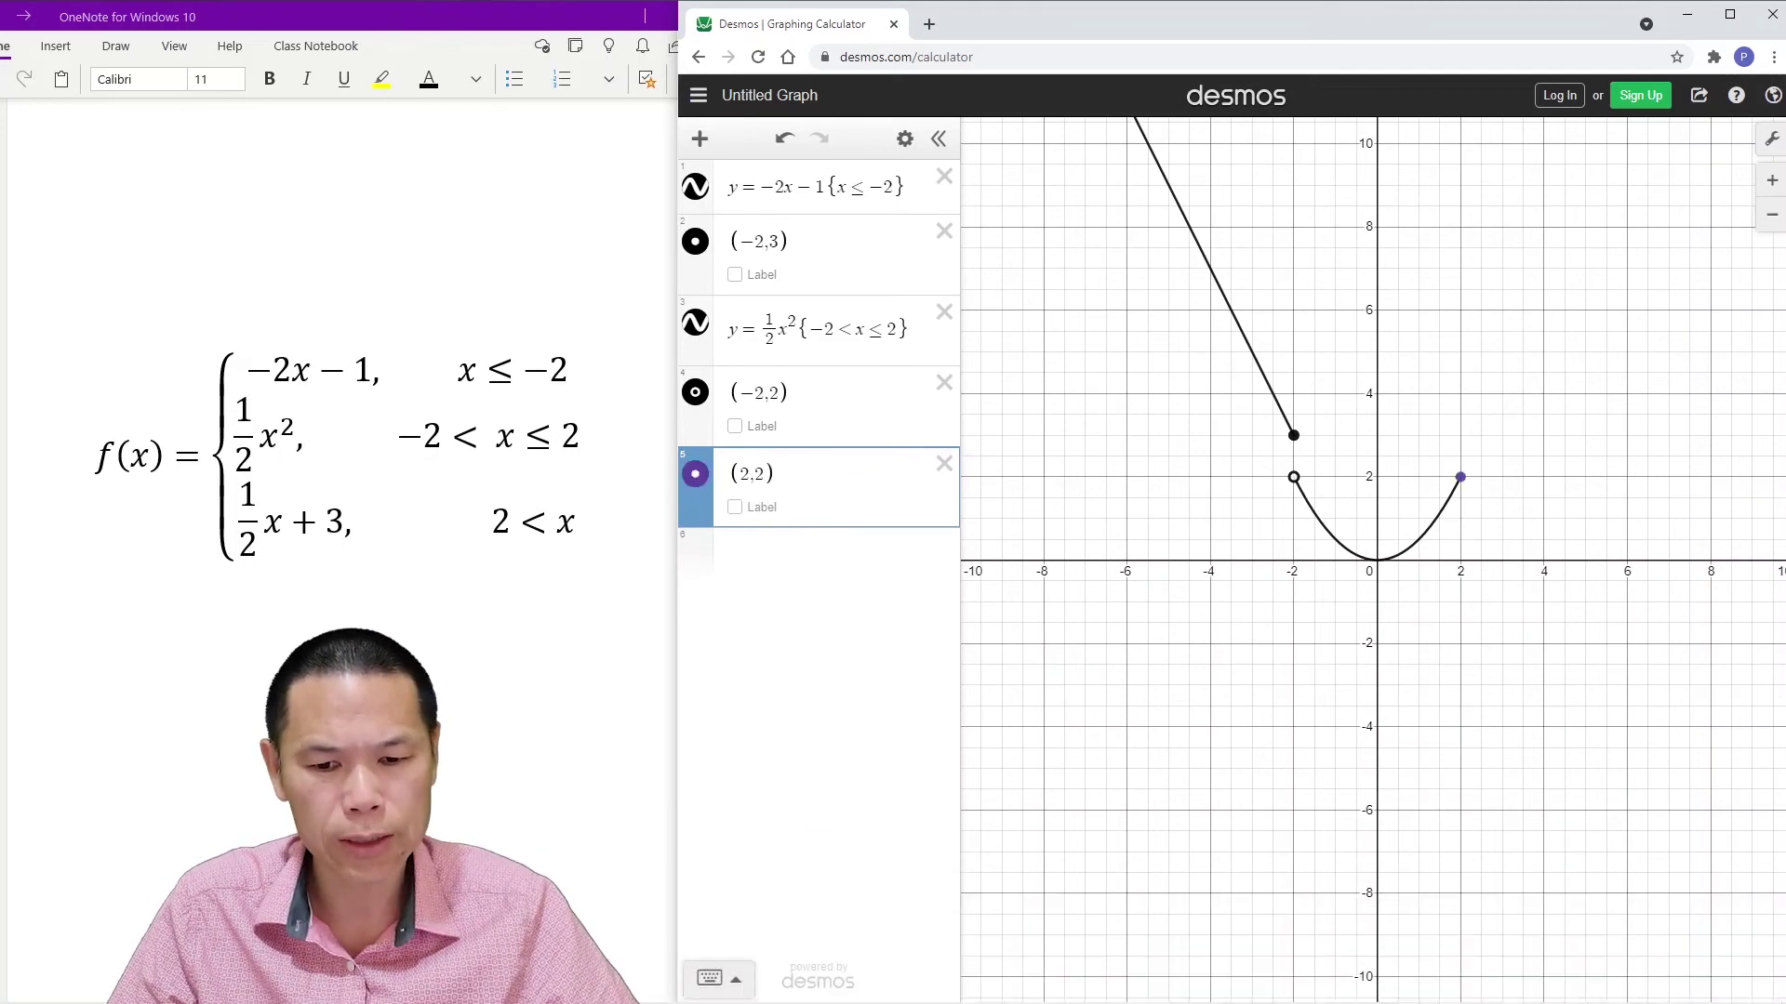
click(694, 474)
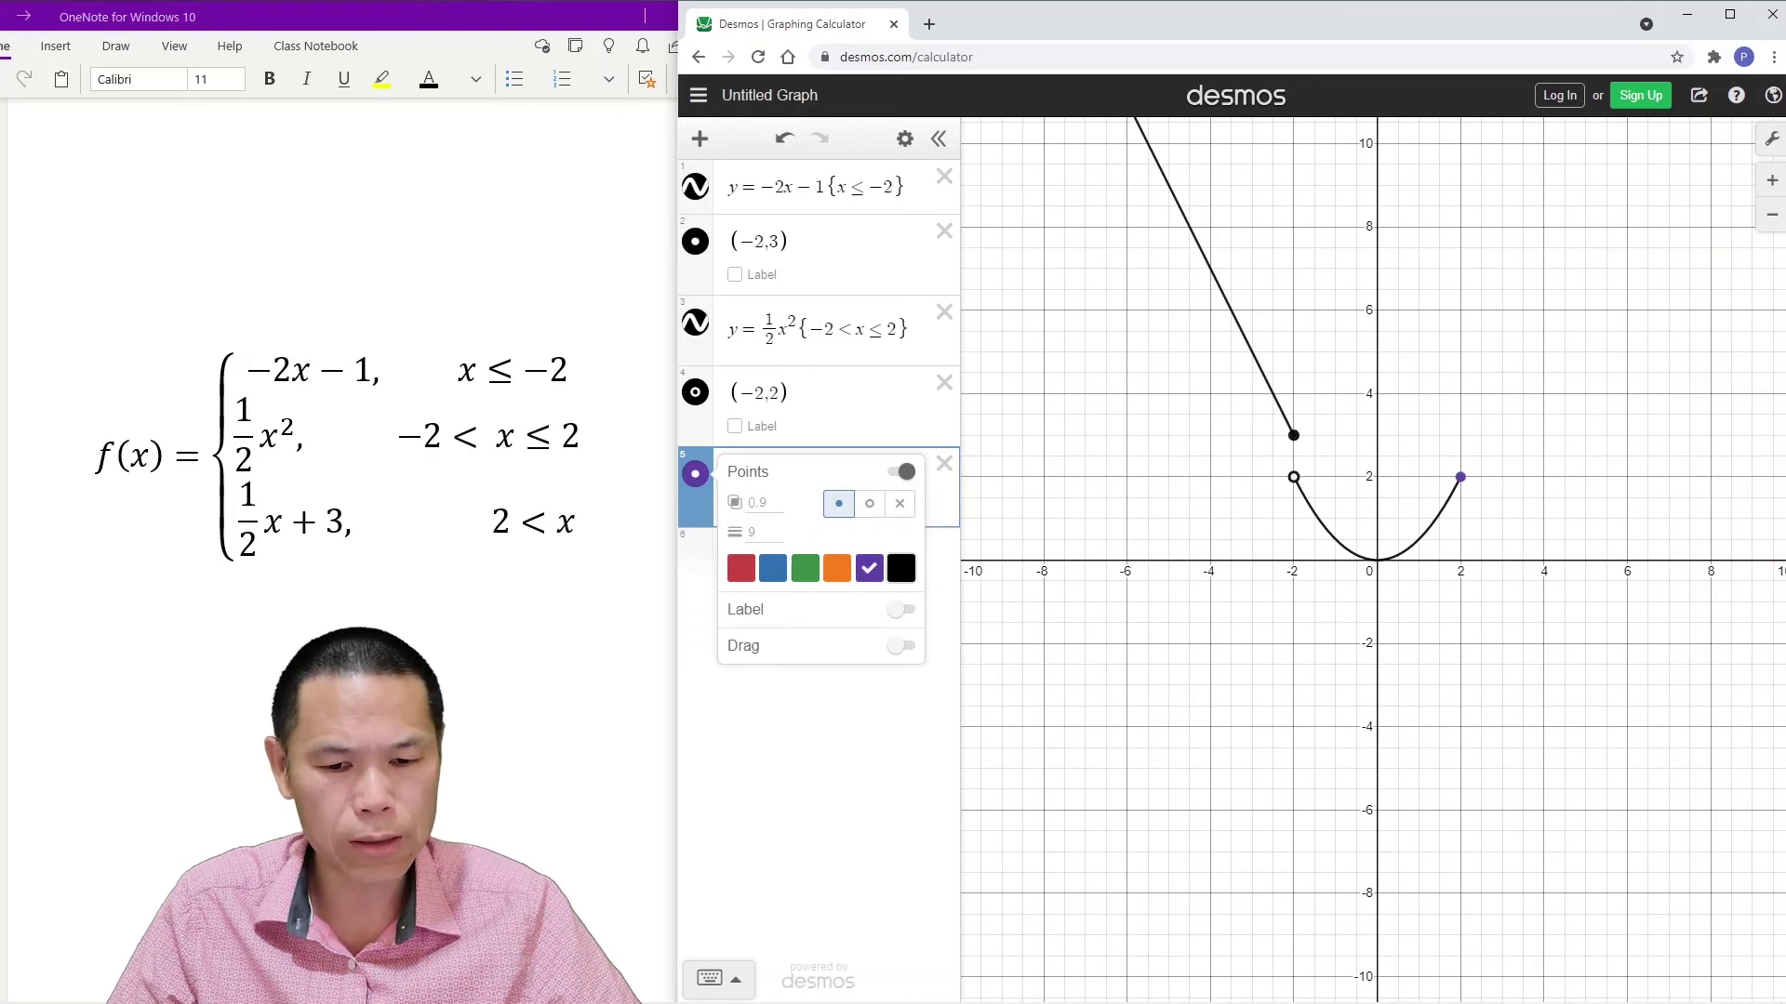
click(901, 569)
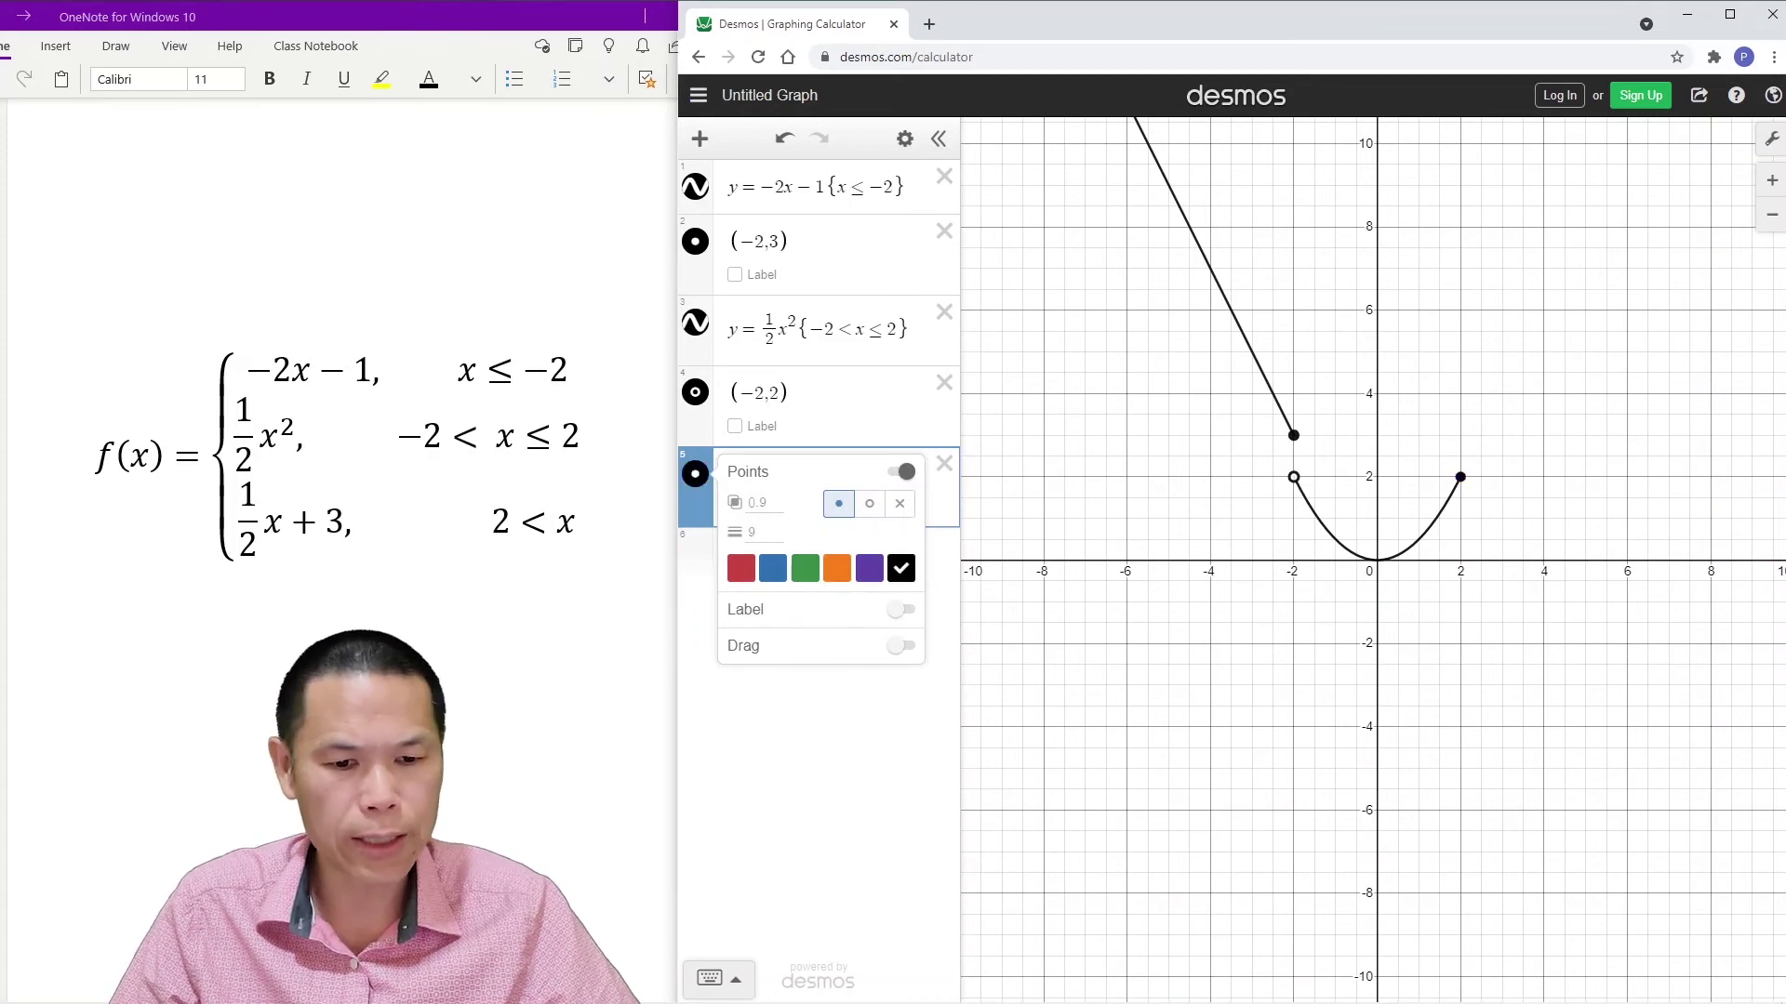
click(837, 734)
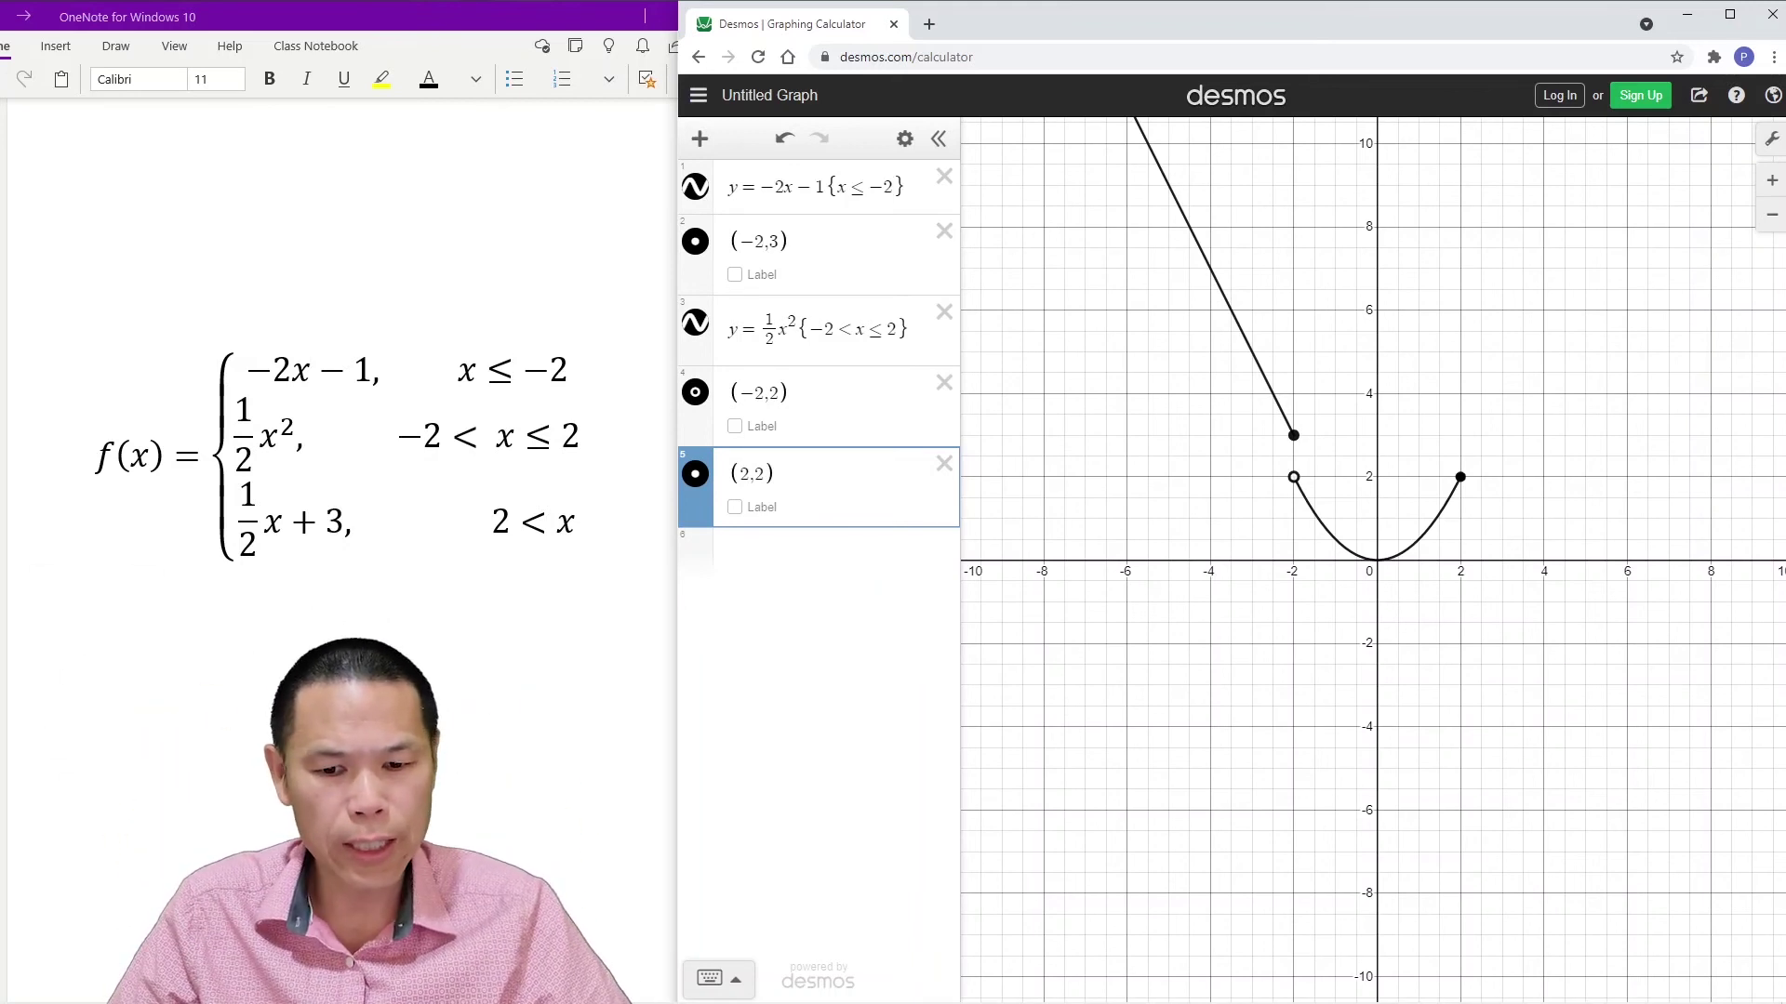
Step: Enter the line y = 1/2 x + 3 as a new expression below the point (2,2)
click(835, 554)
text(y=)
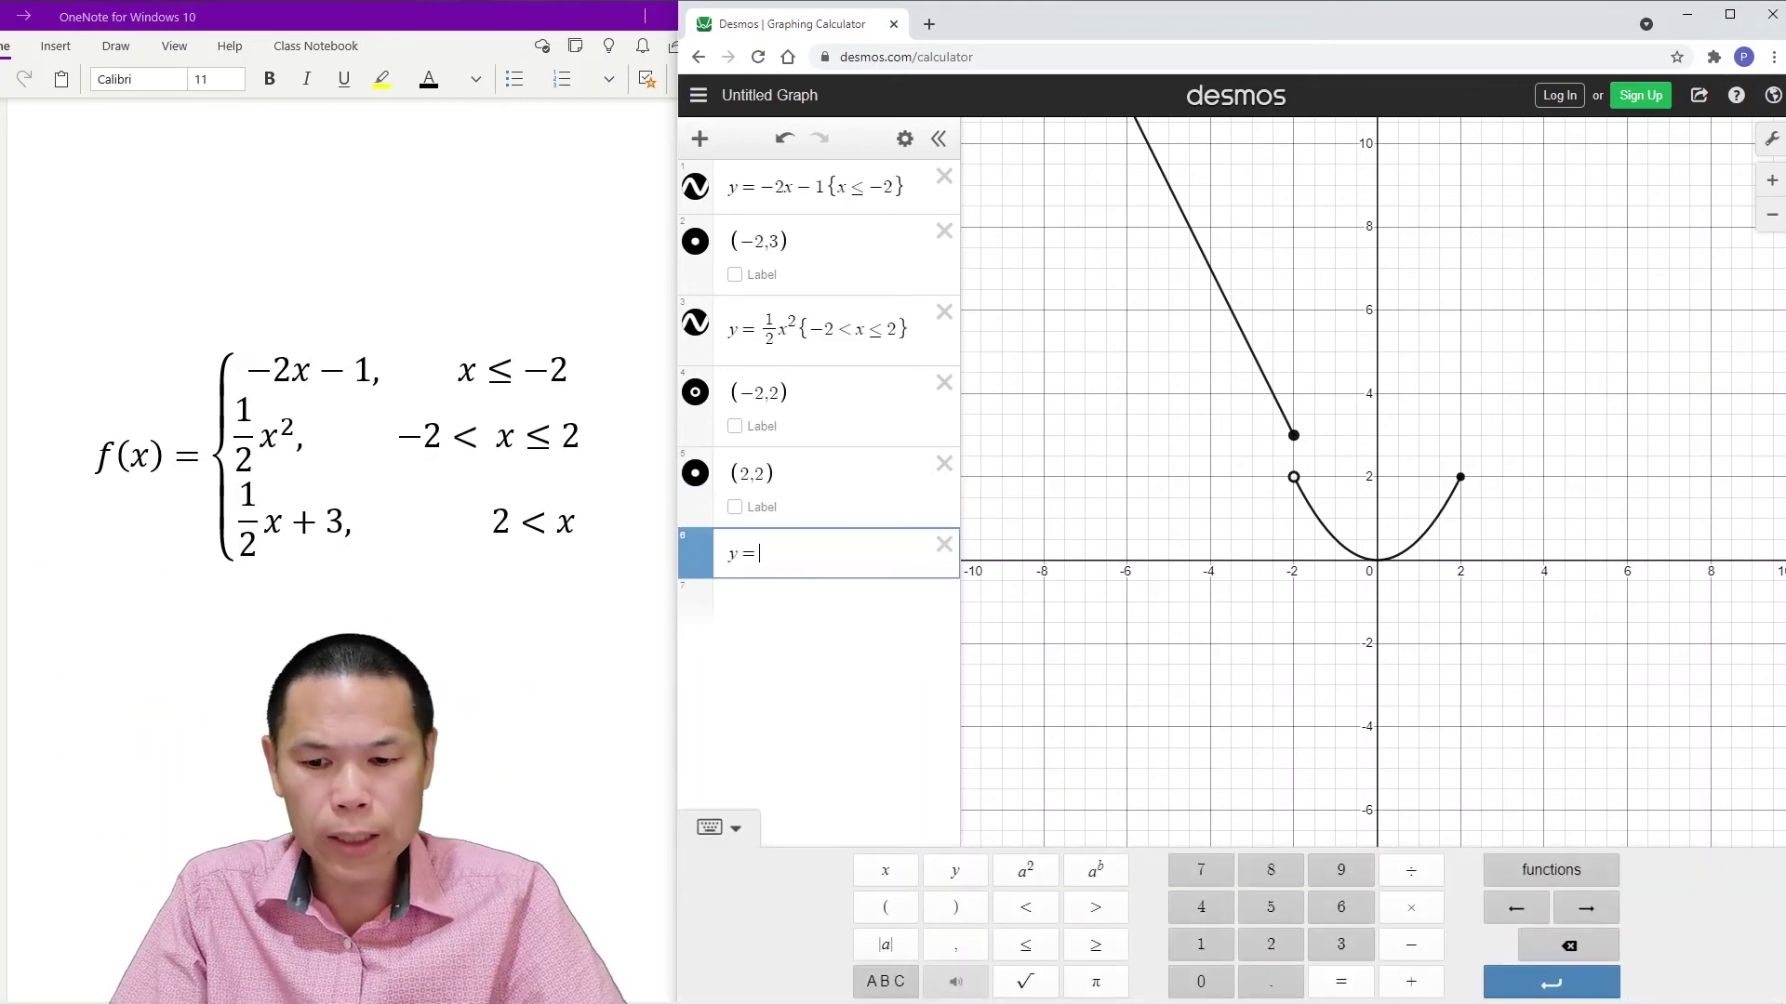
text(1/)
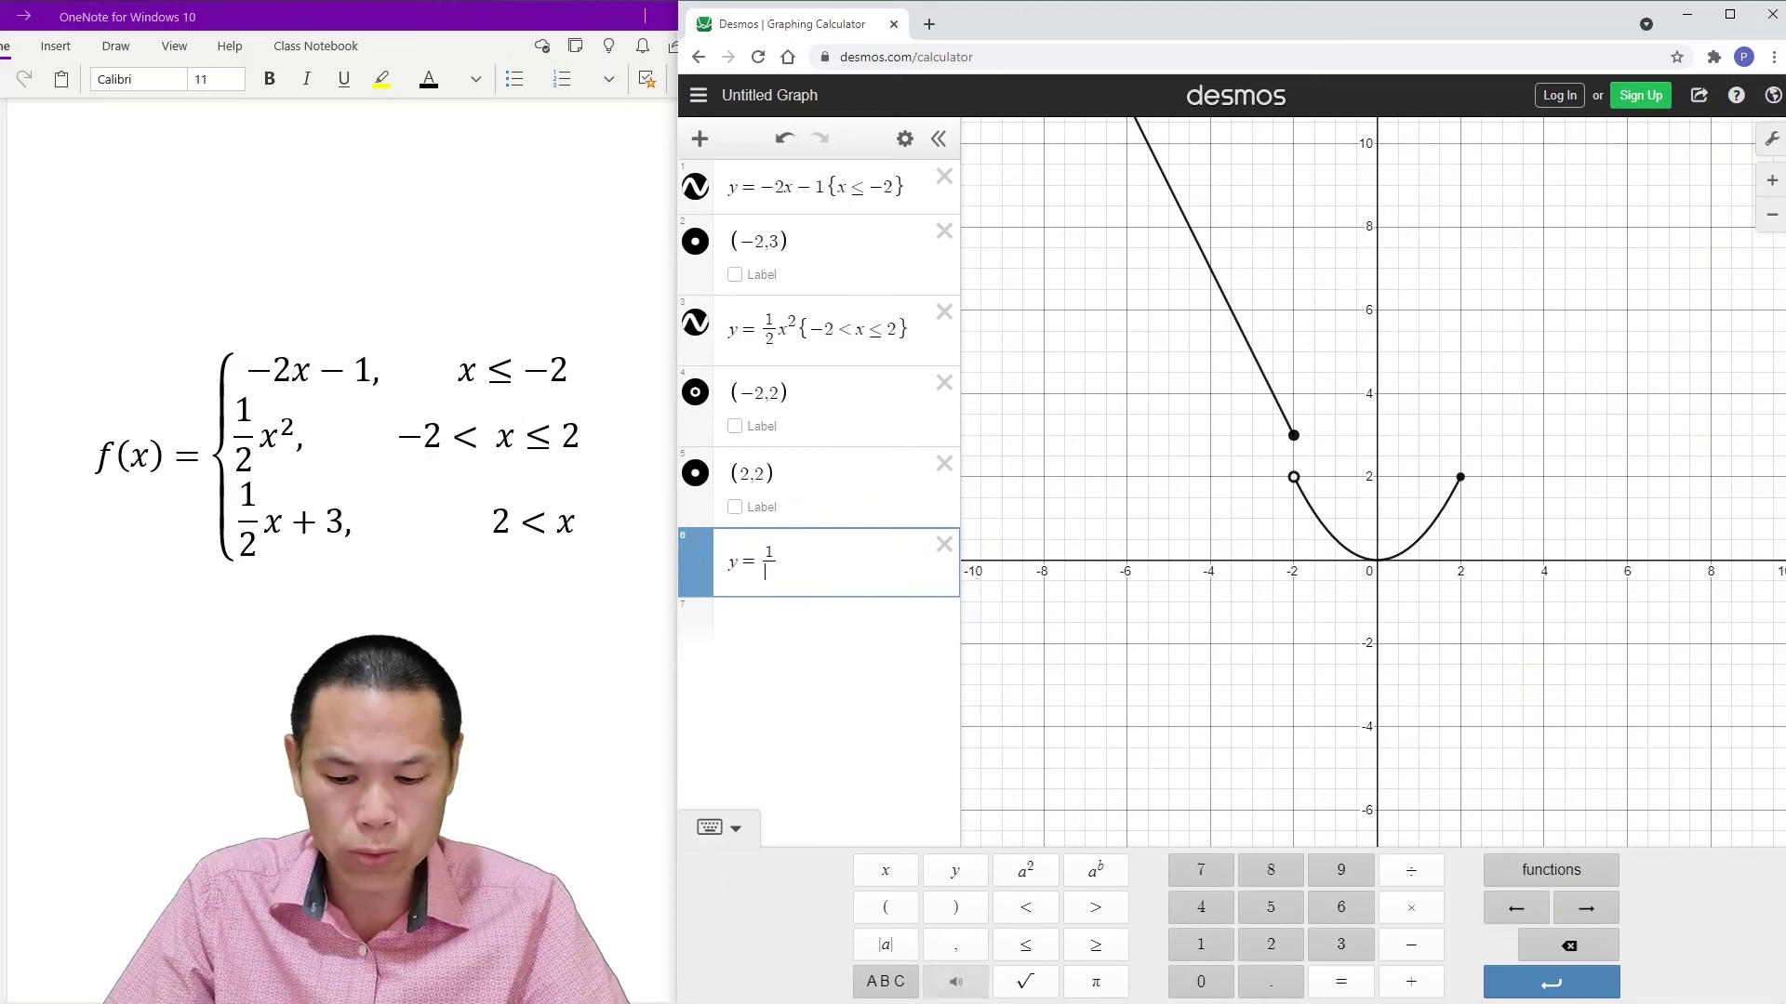
text(2)
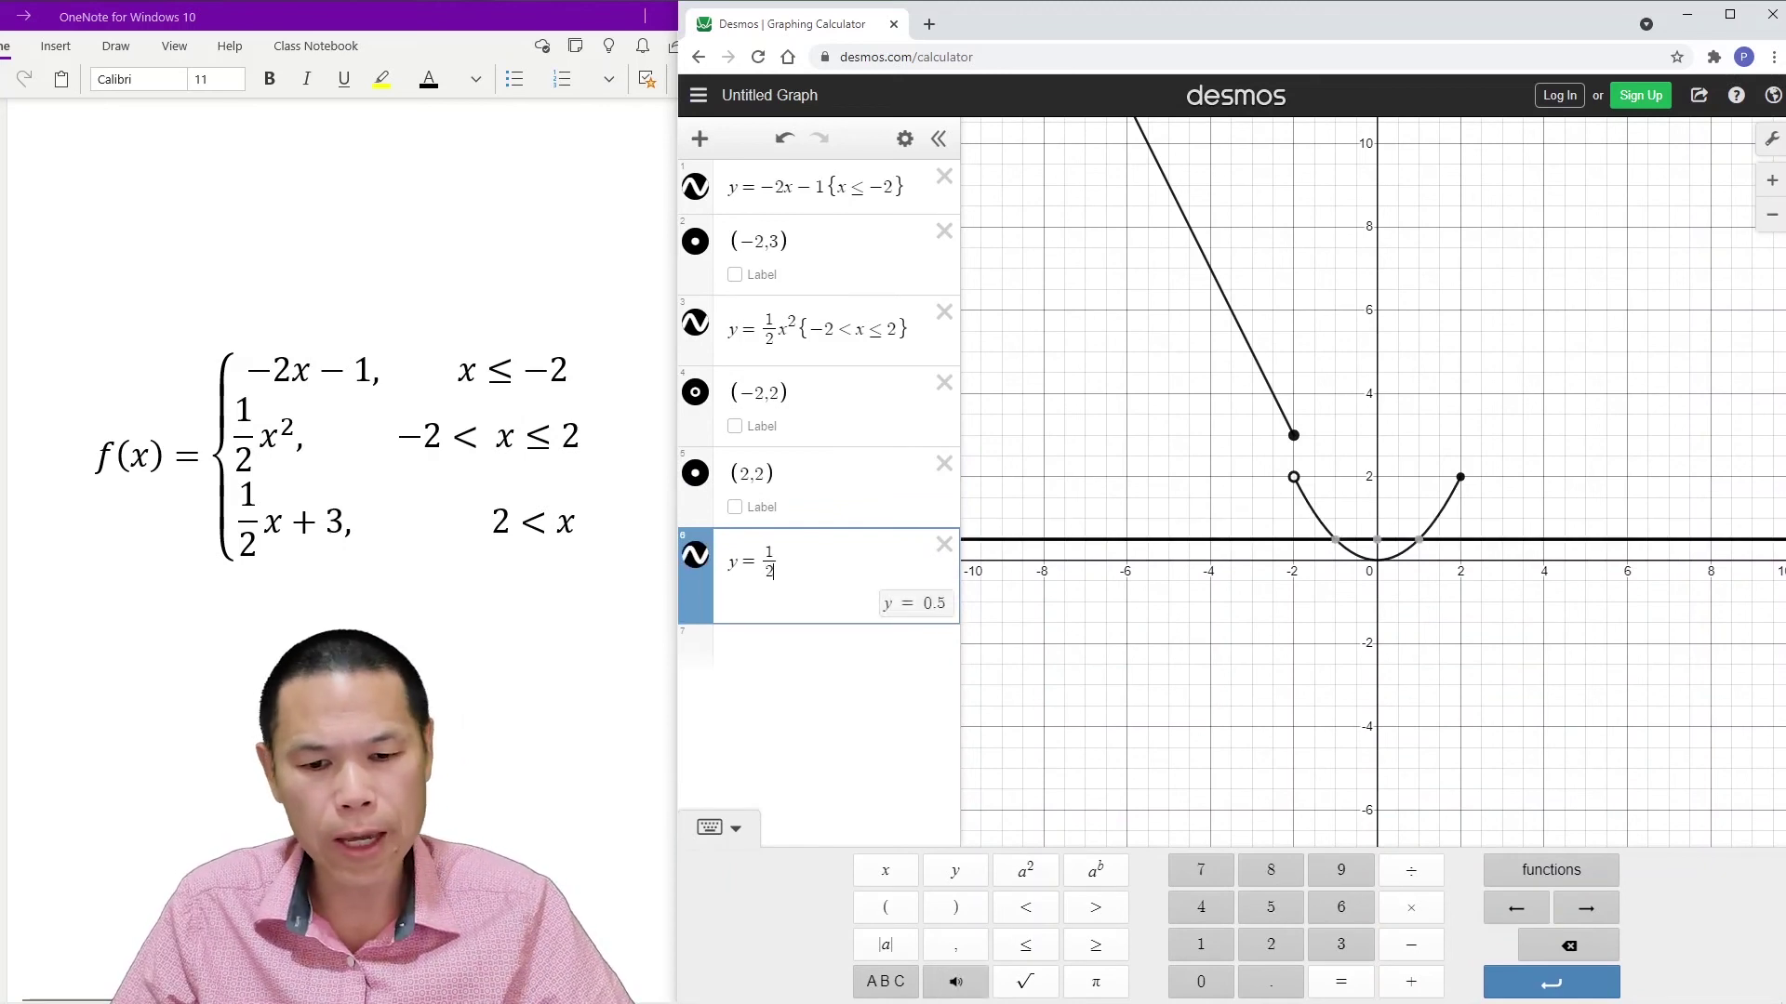
key(Right)
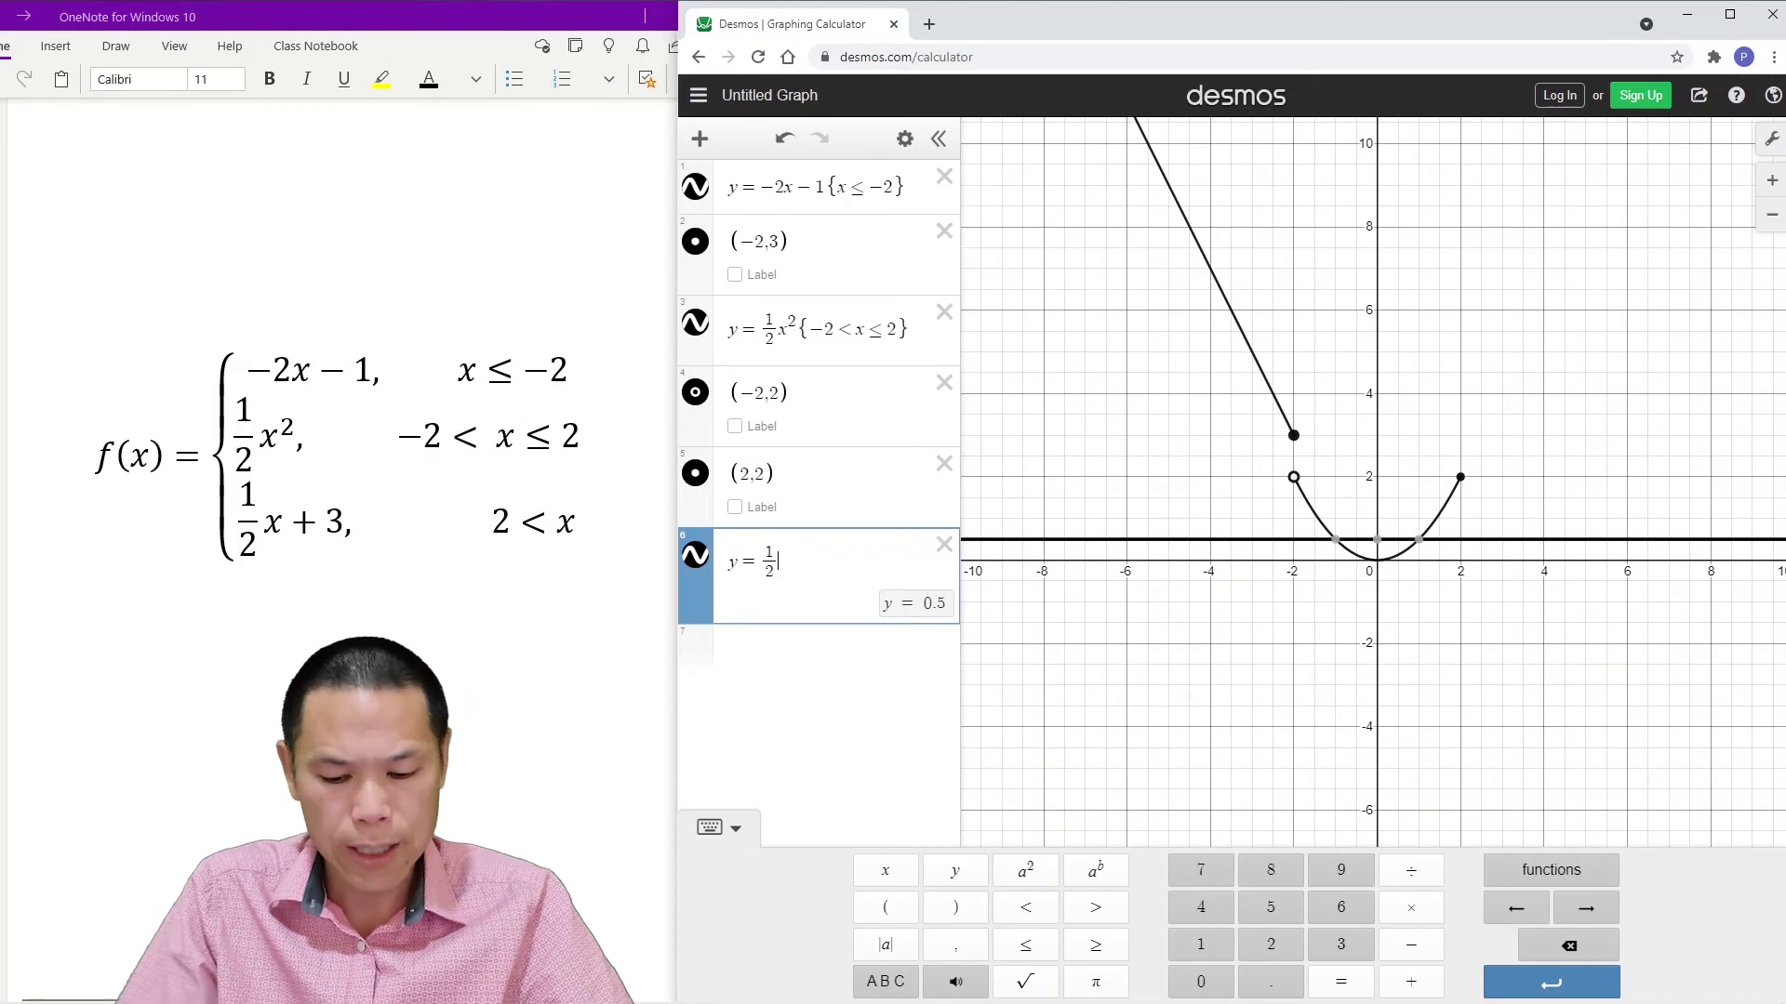
text(x + 3)
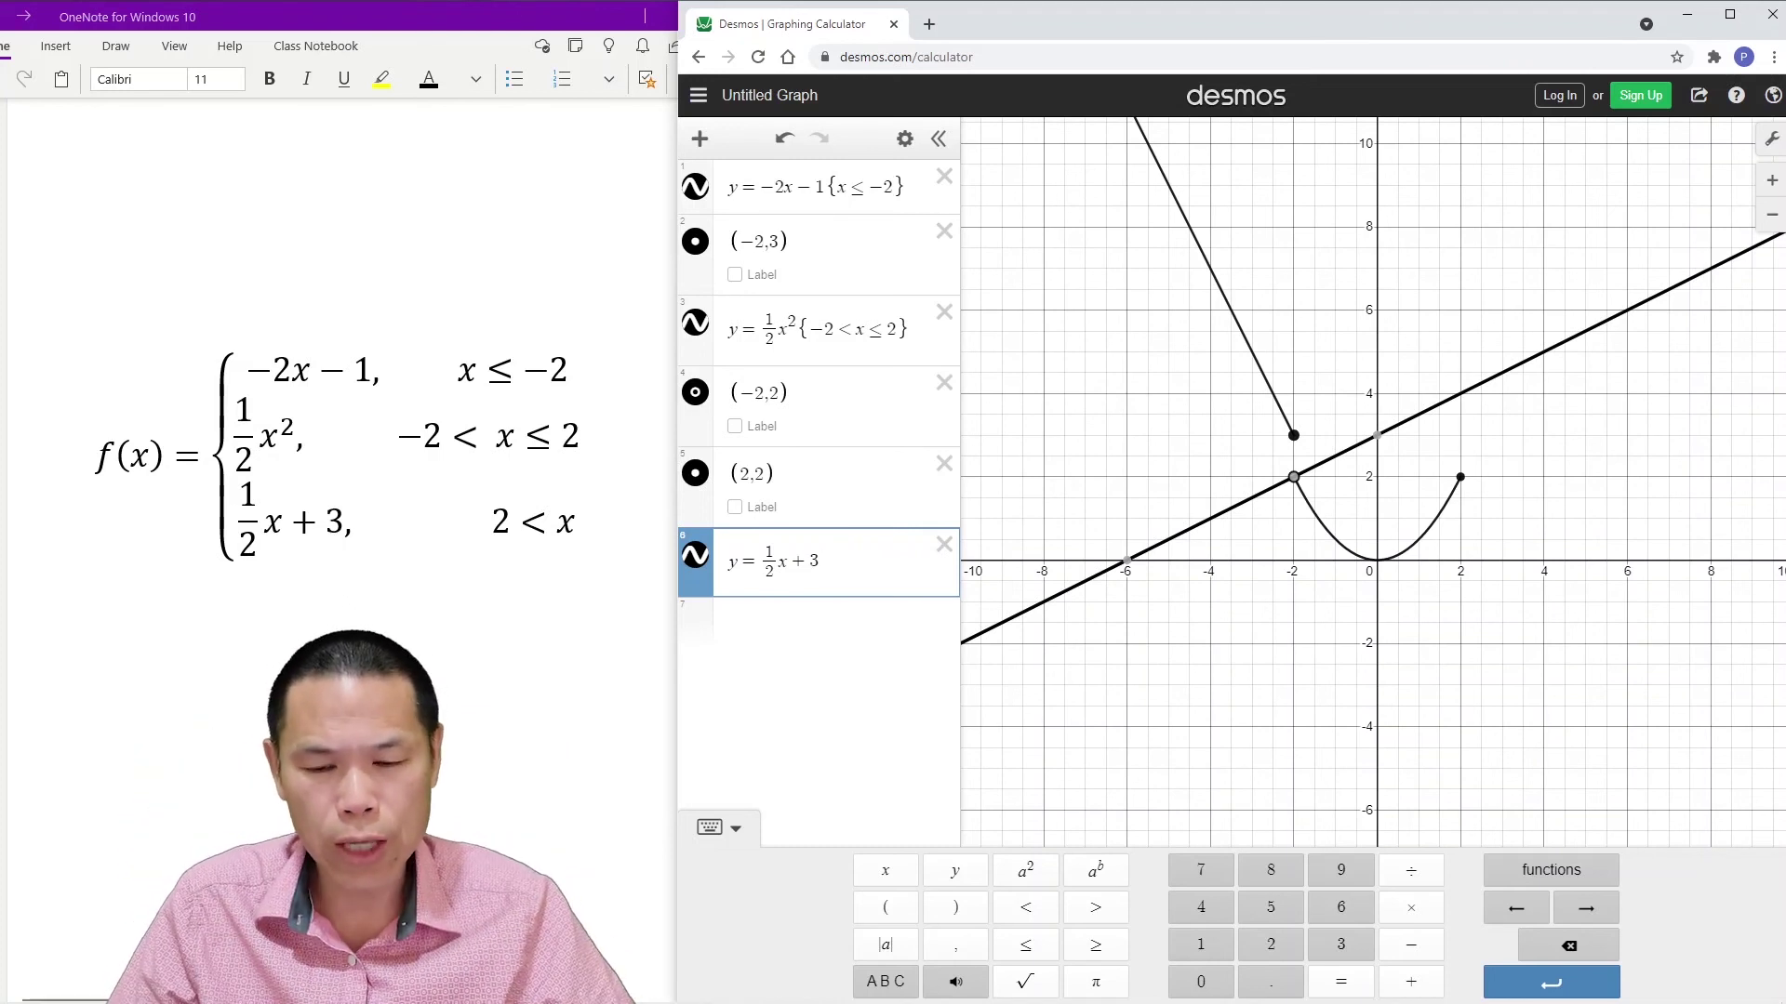
Step: Restrict the line y = 1/2 x + 3 with the condition {2 < x}
text({)
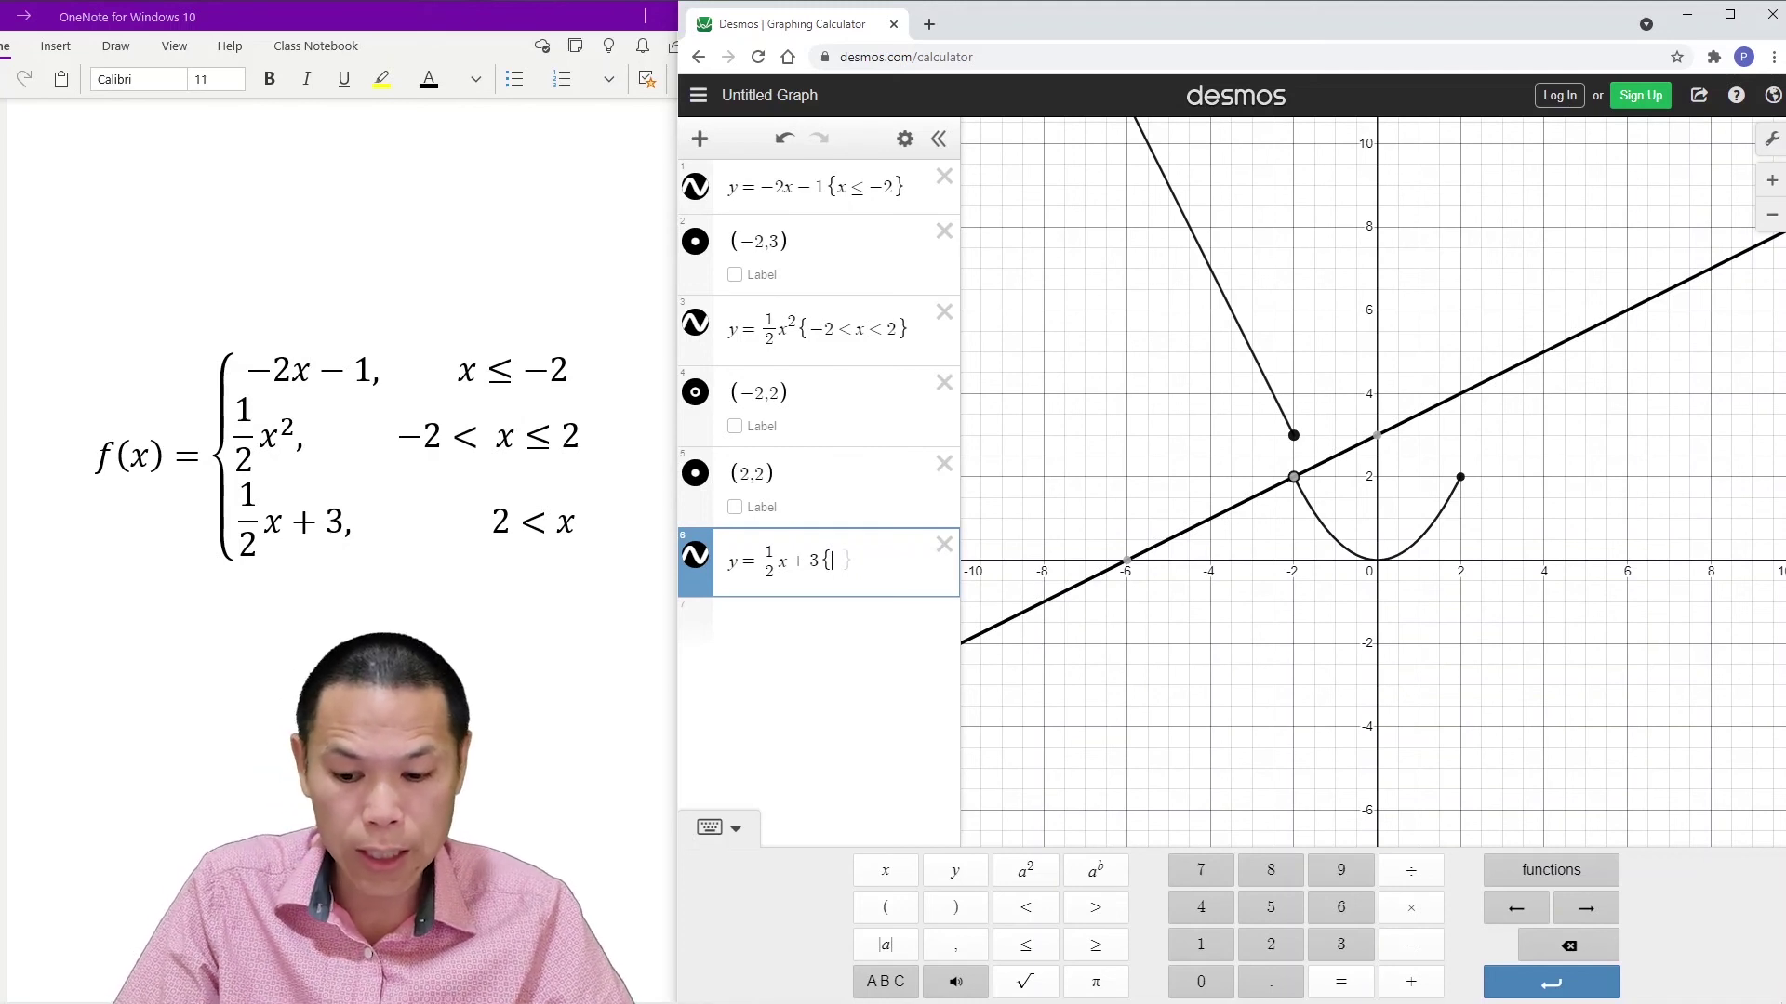
text(2 < )
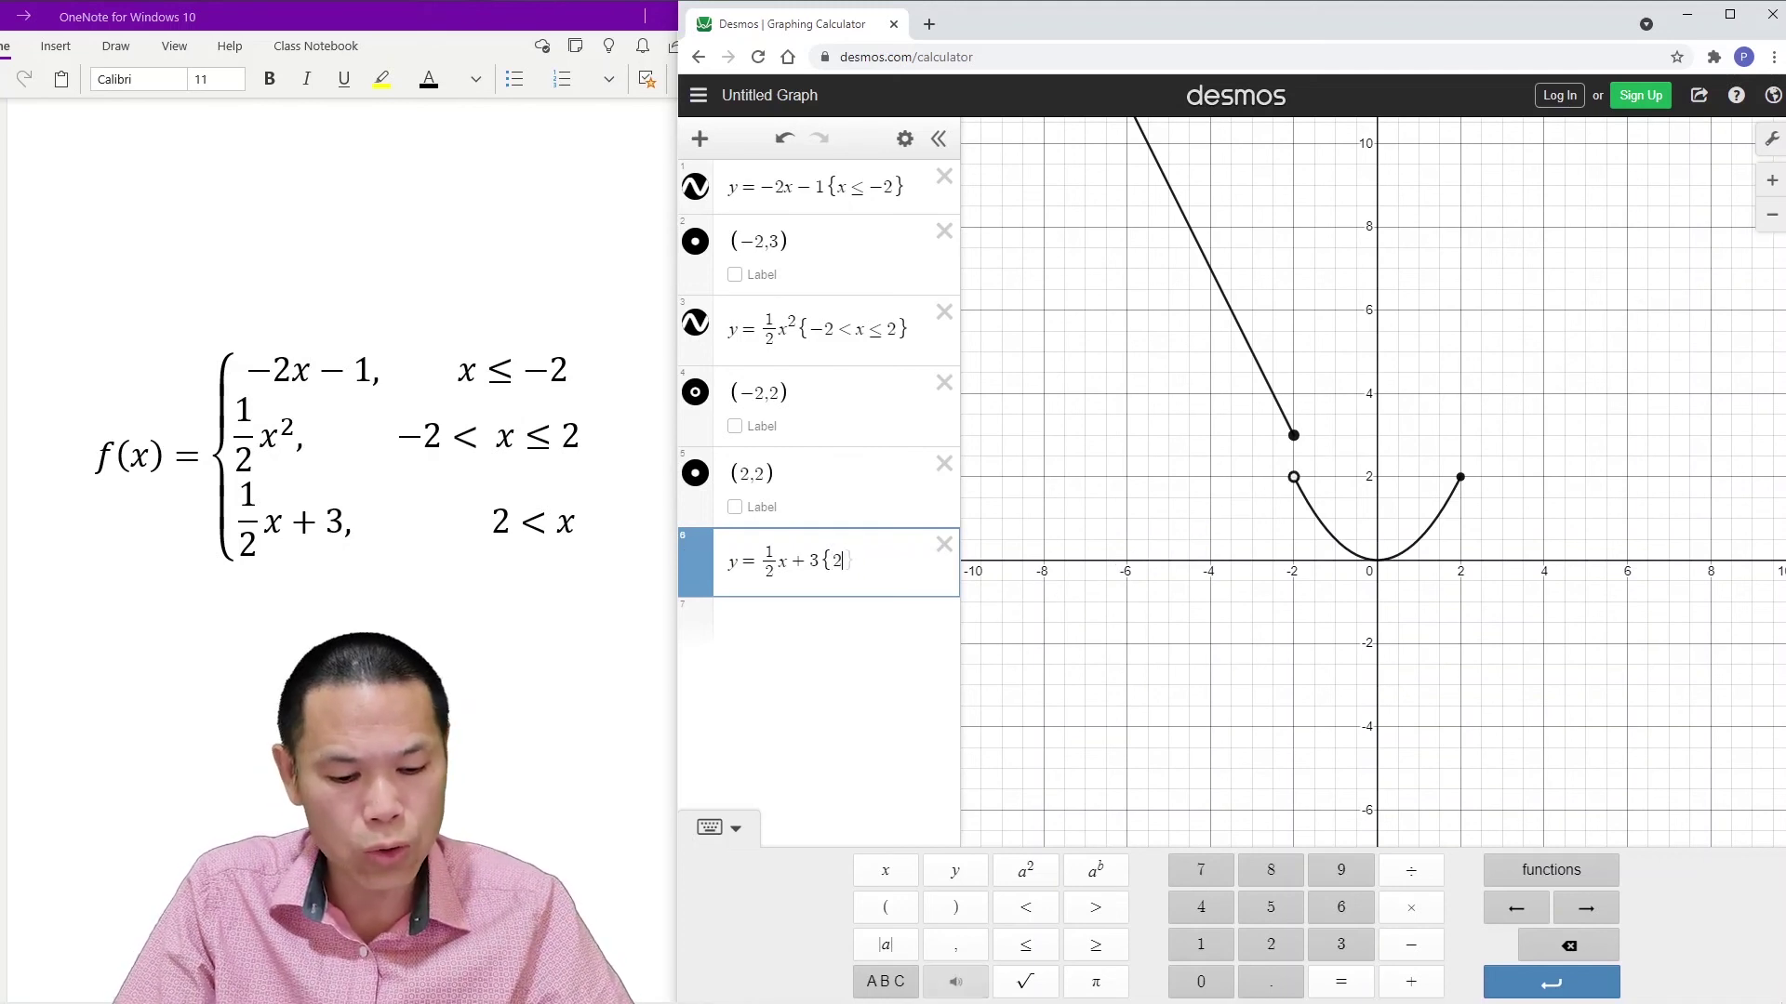
text(x)
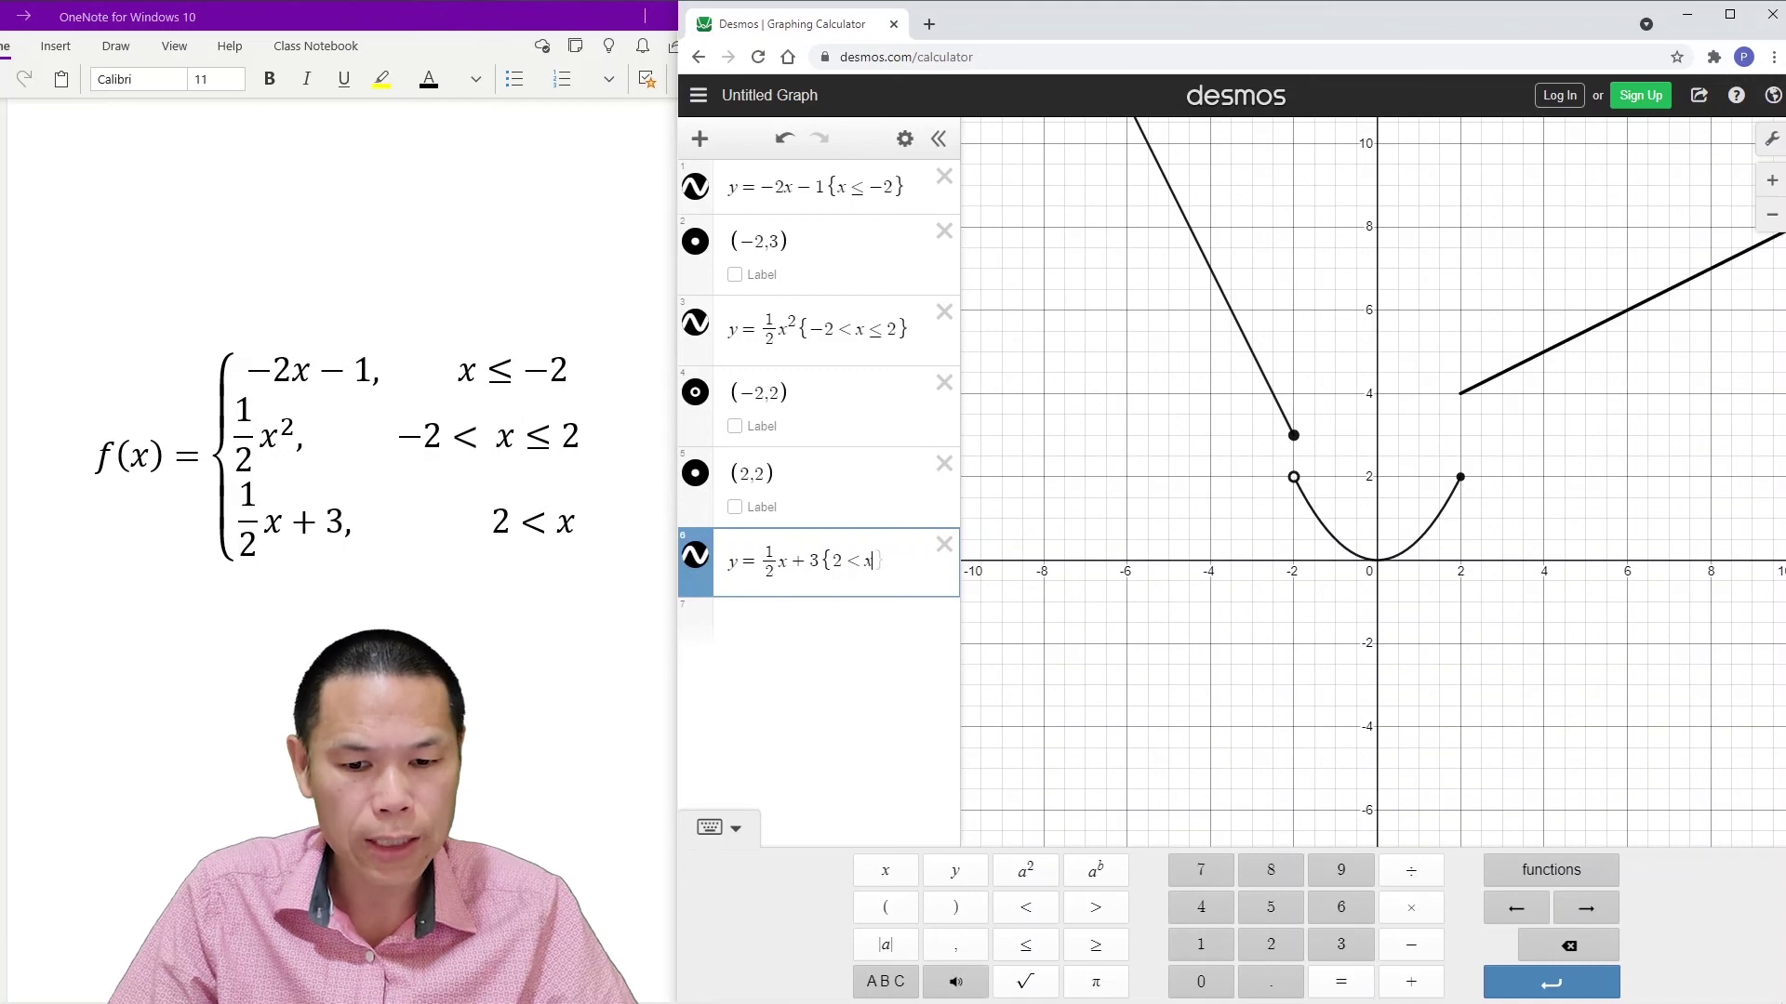
text(})
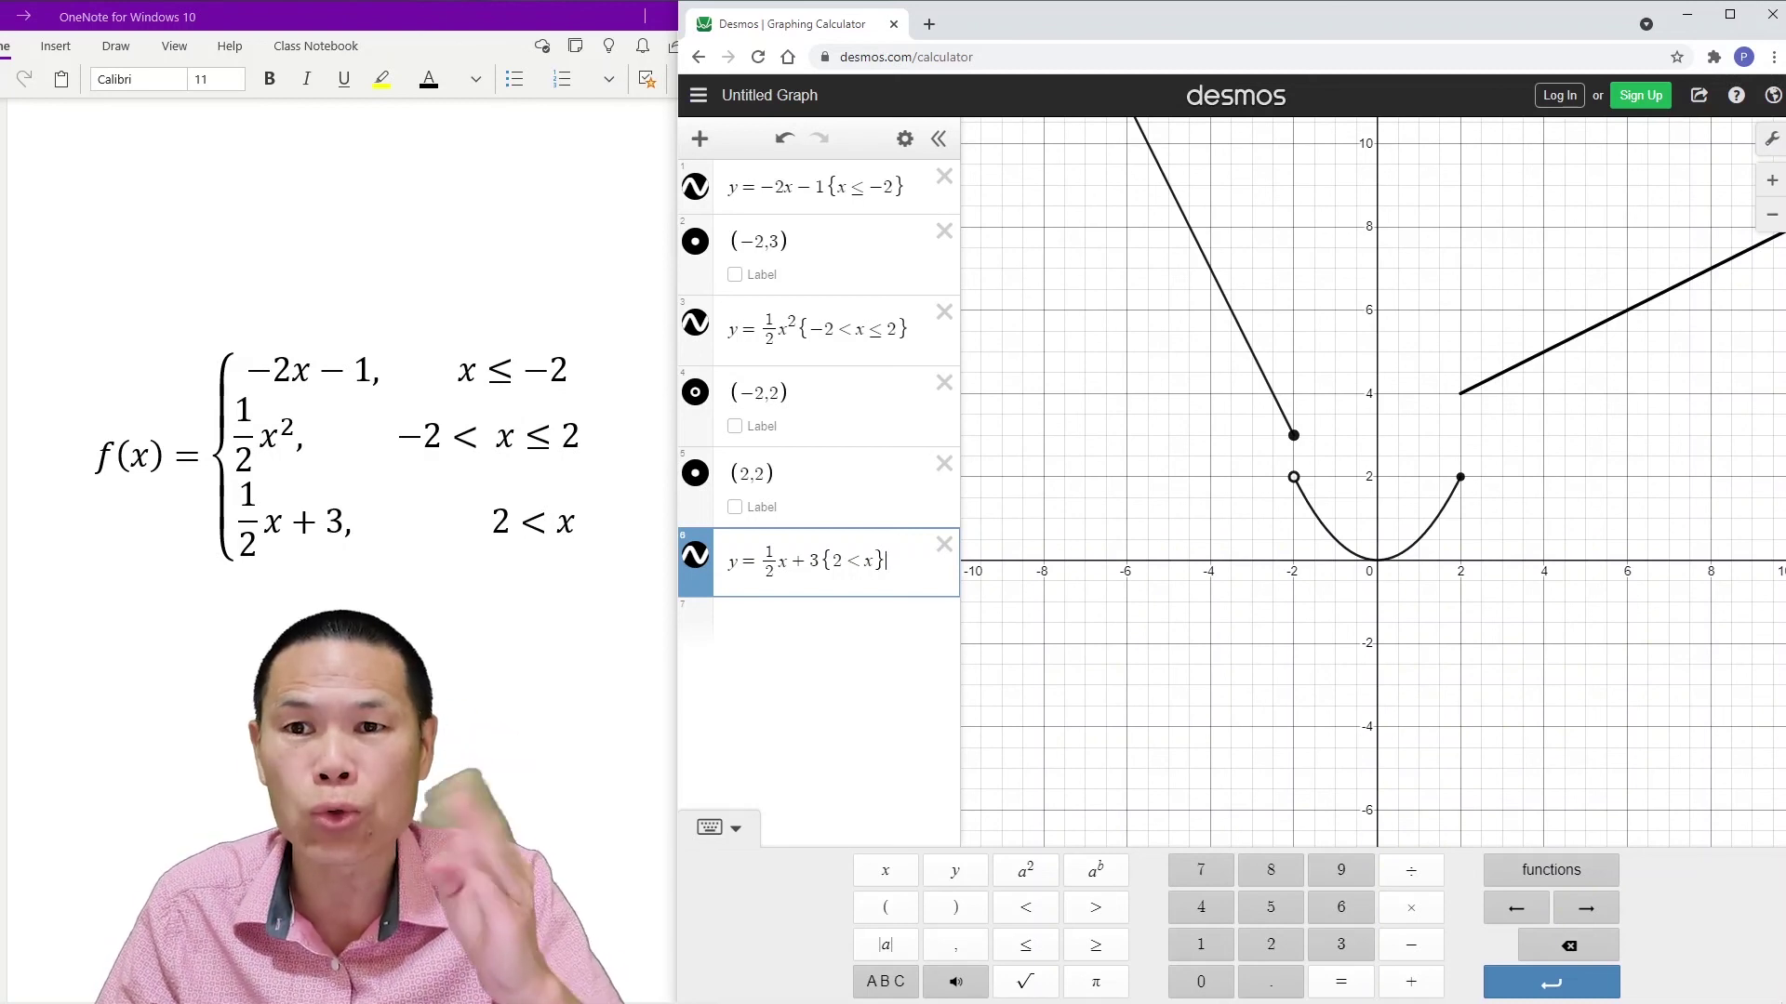
Step: Plot the starting endpoint of the line y = 1/2 x + 3 as the point (2,4) in a new expression
key(Return)
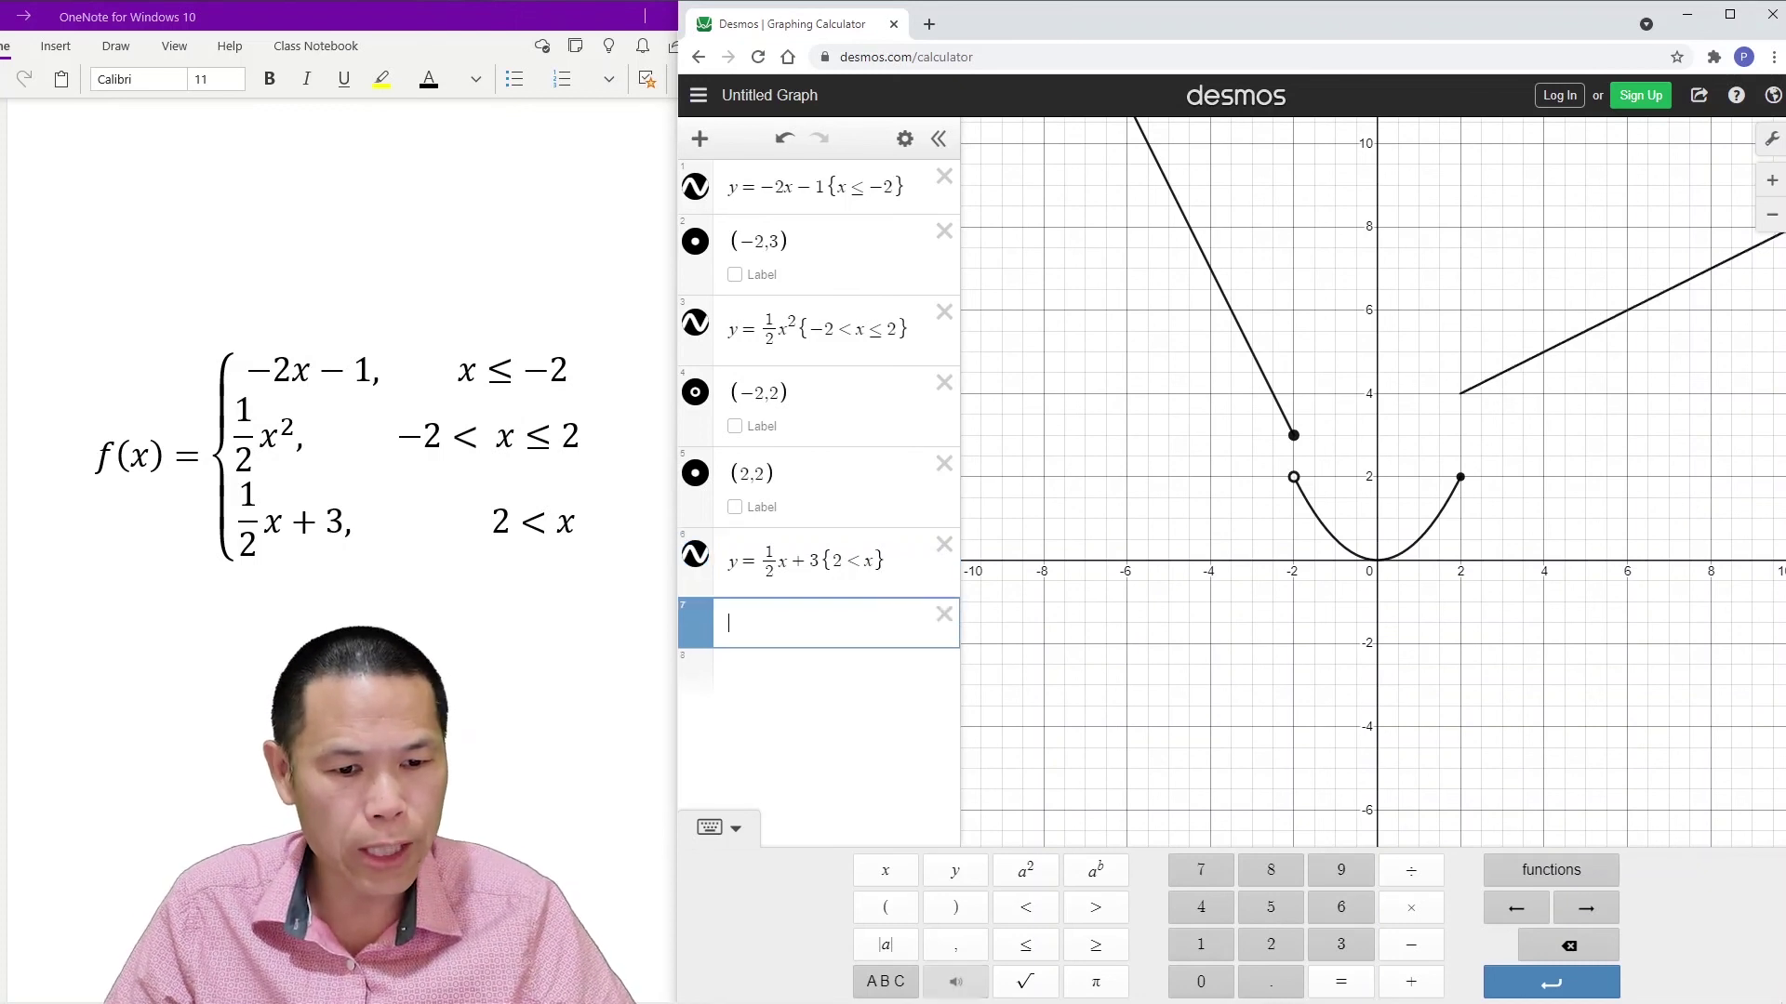
text((2,)
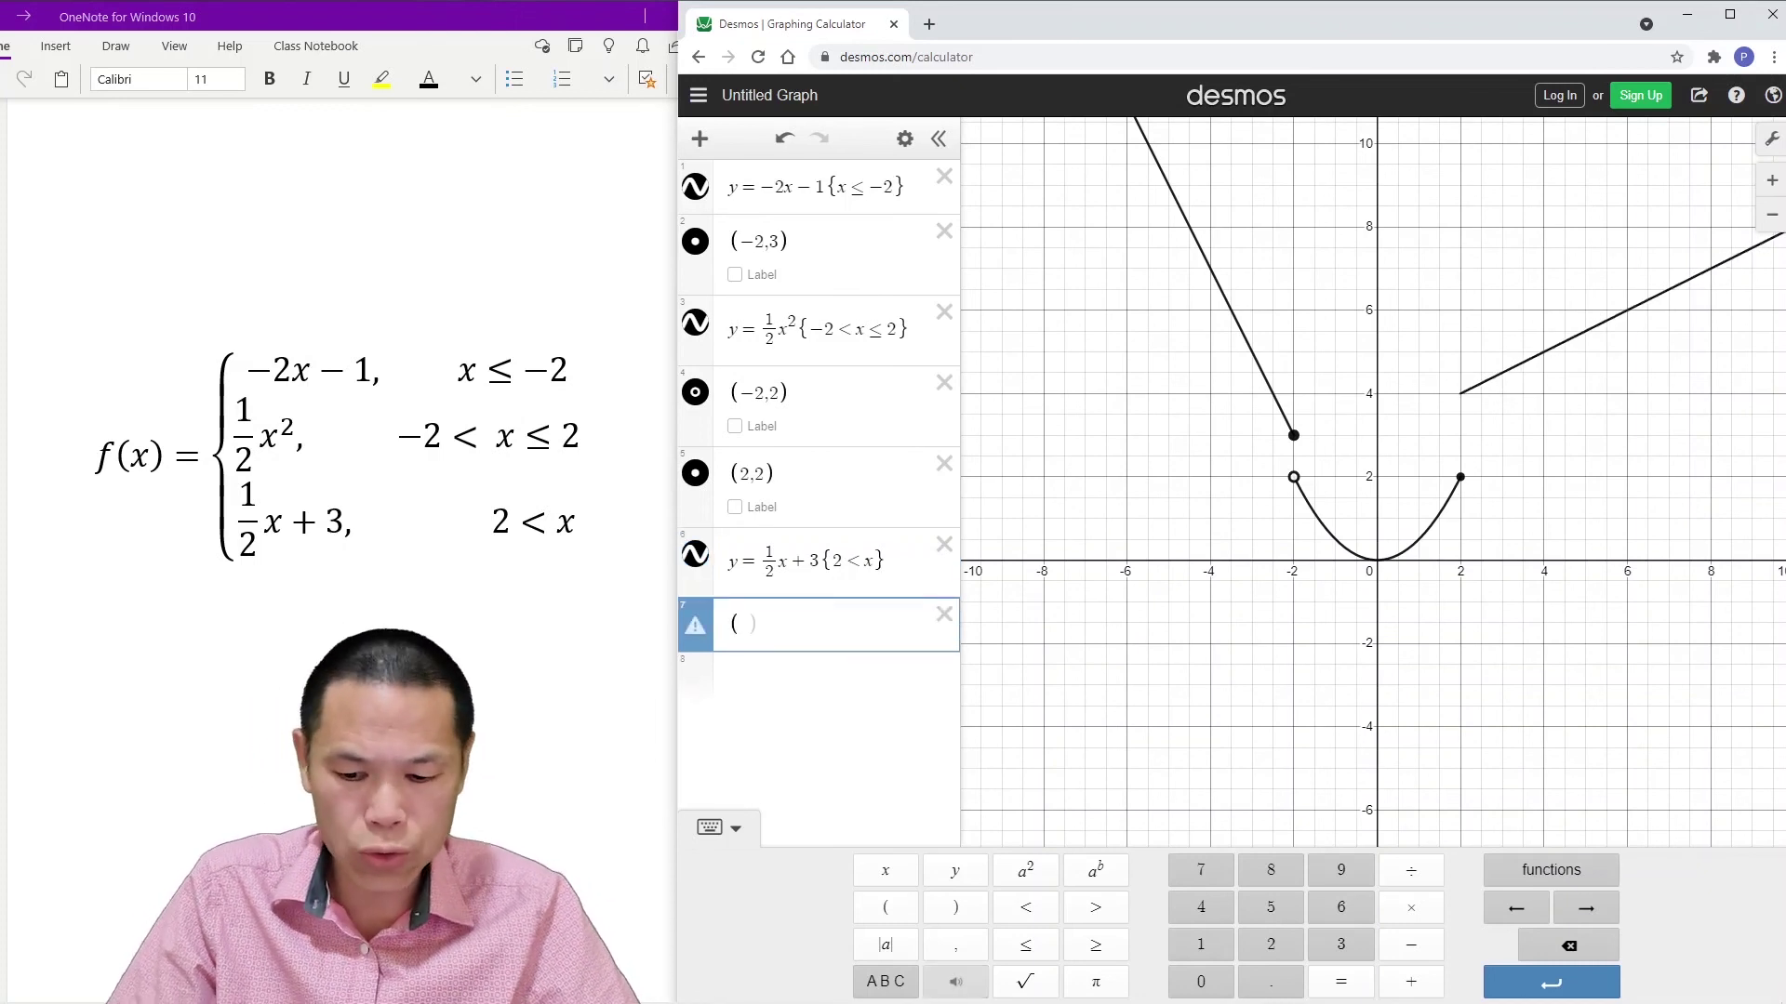
text(4))
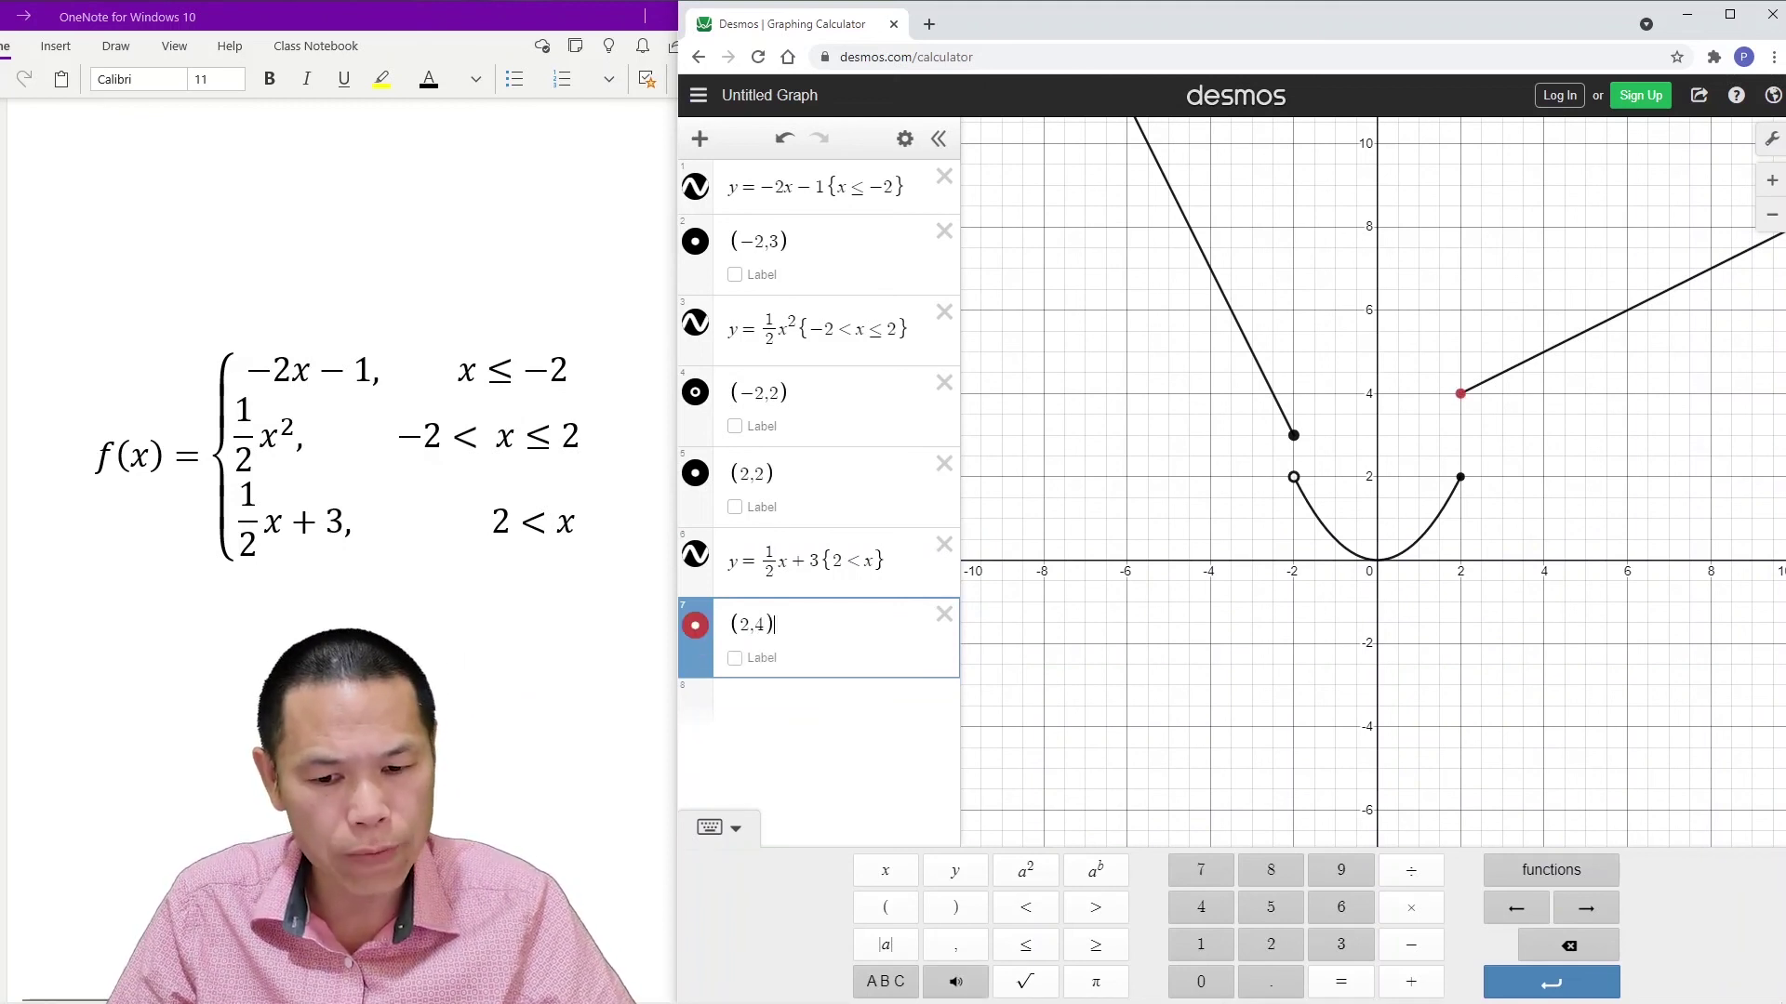
Step: Style the endpoint (2,4) as an open black point with a point size of 12
click(695, 626)
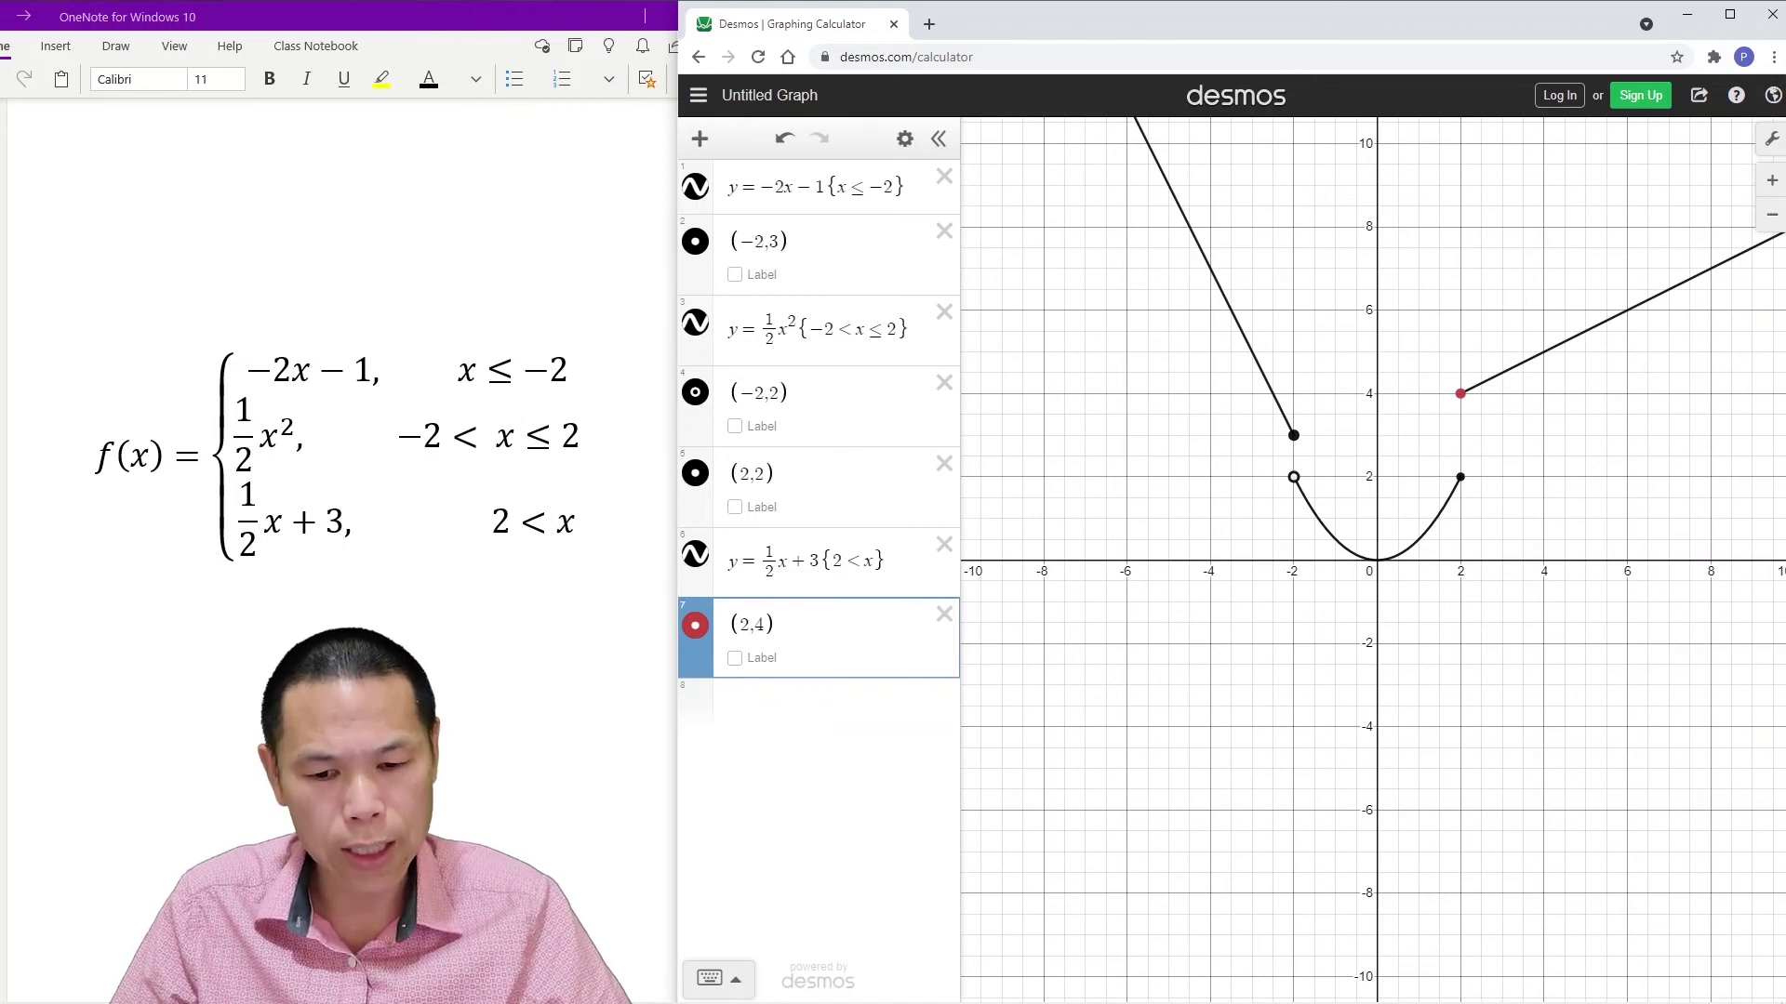
click(694, 626)
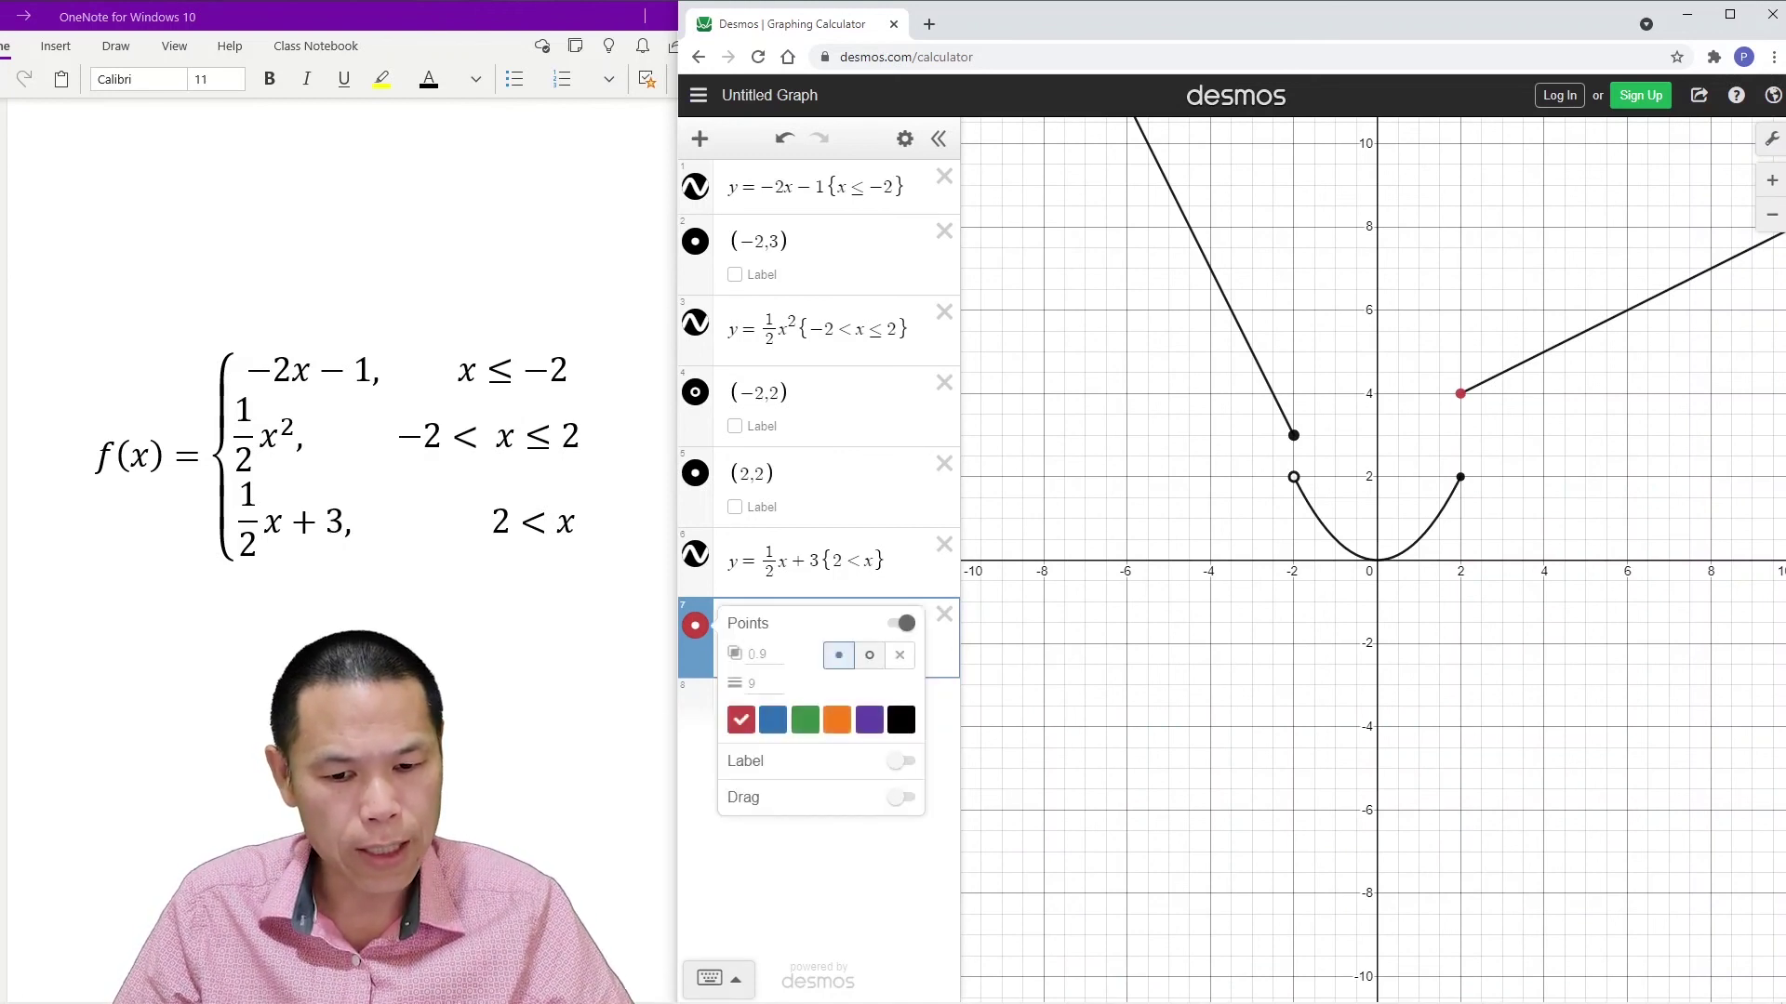
click(869, 655)
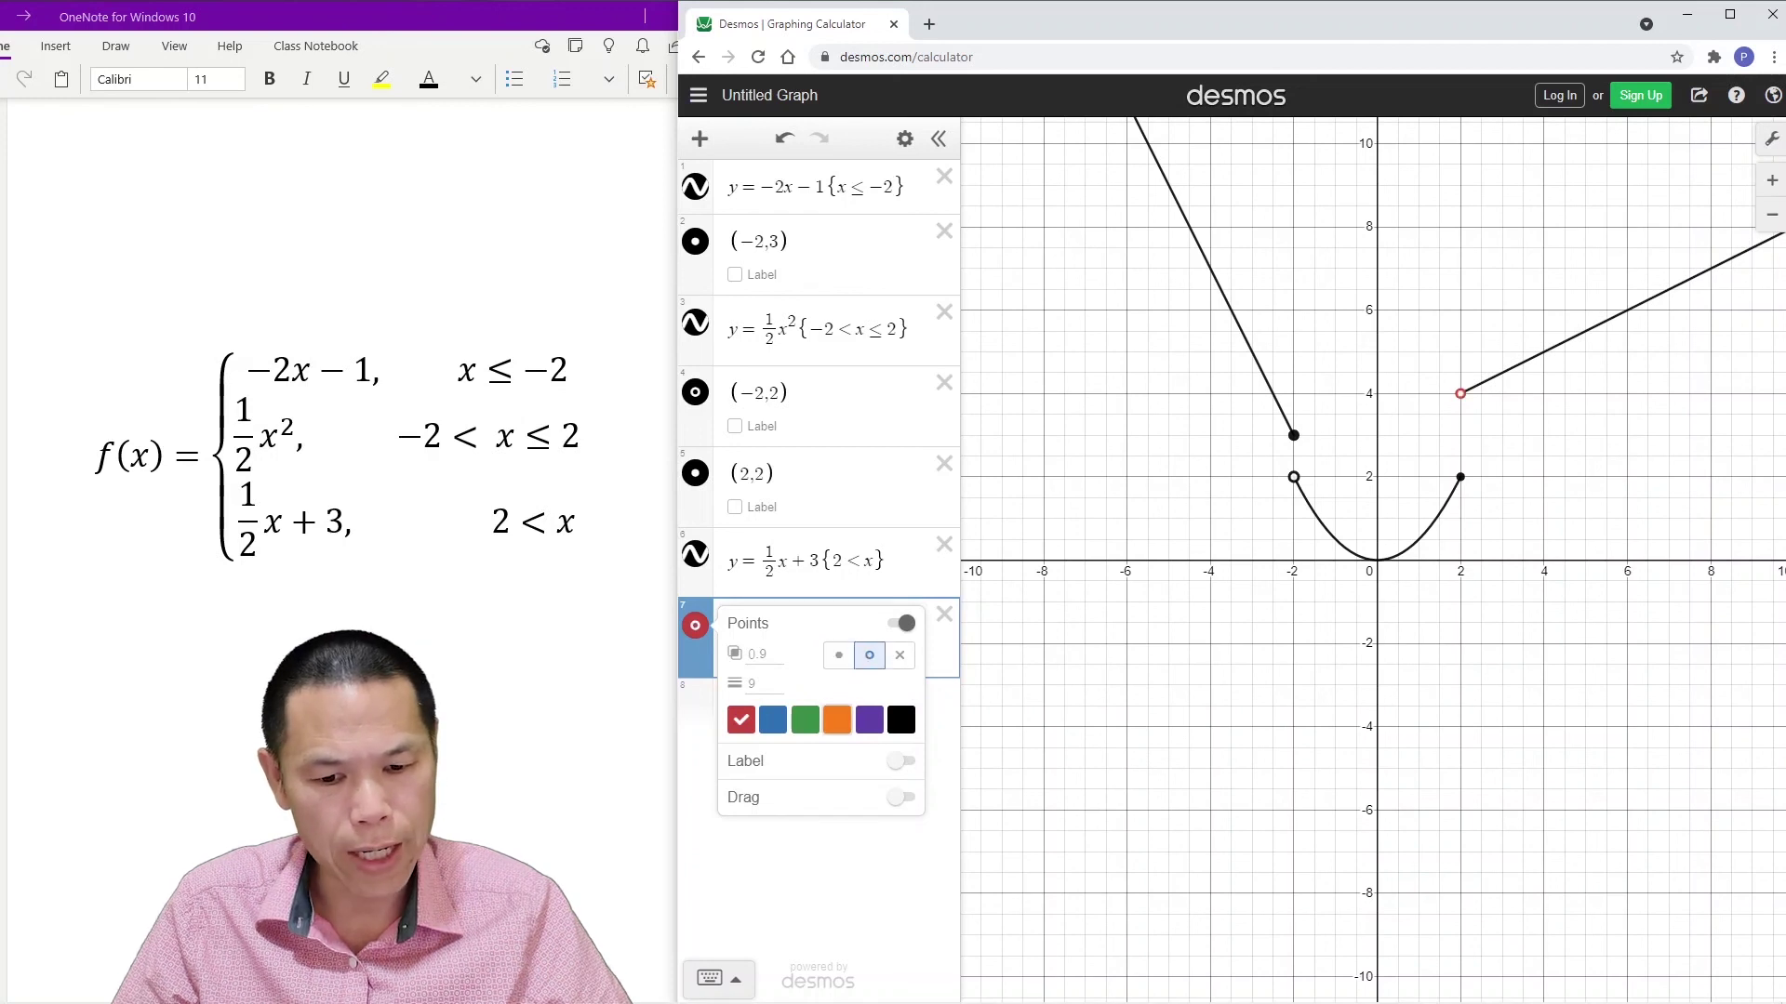
click(901, 719)
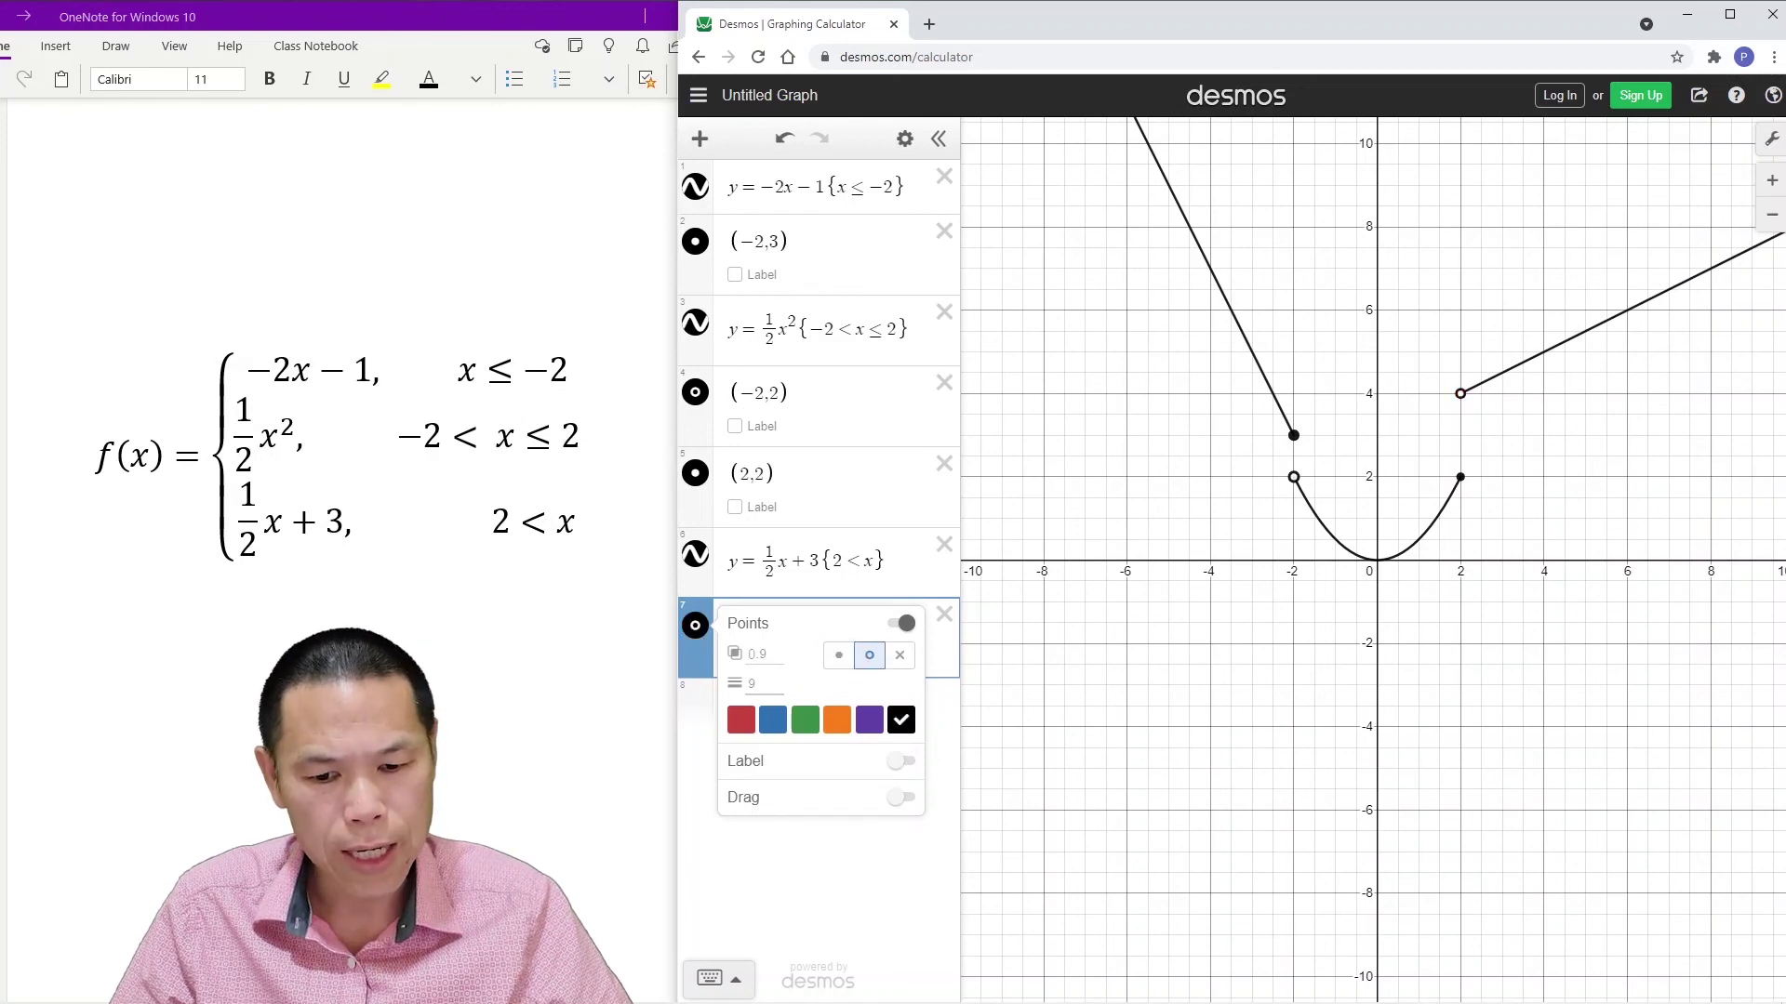
click(763, 685)
text(12)
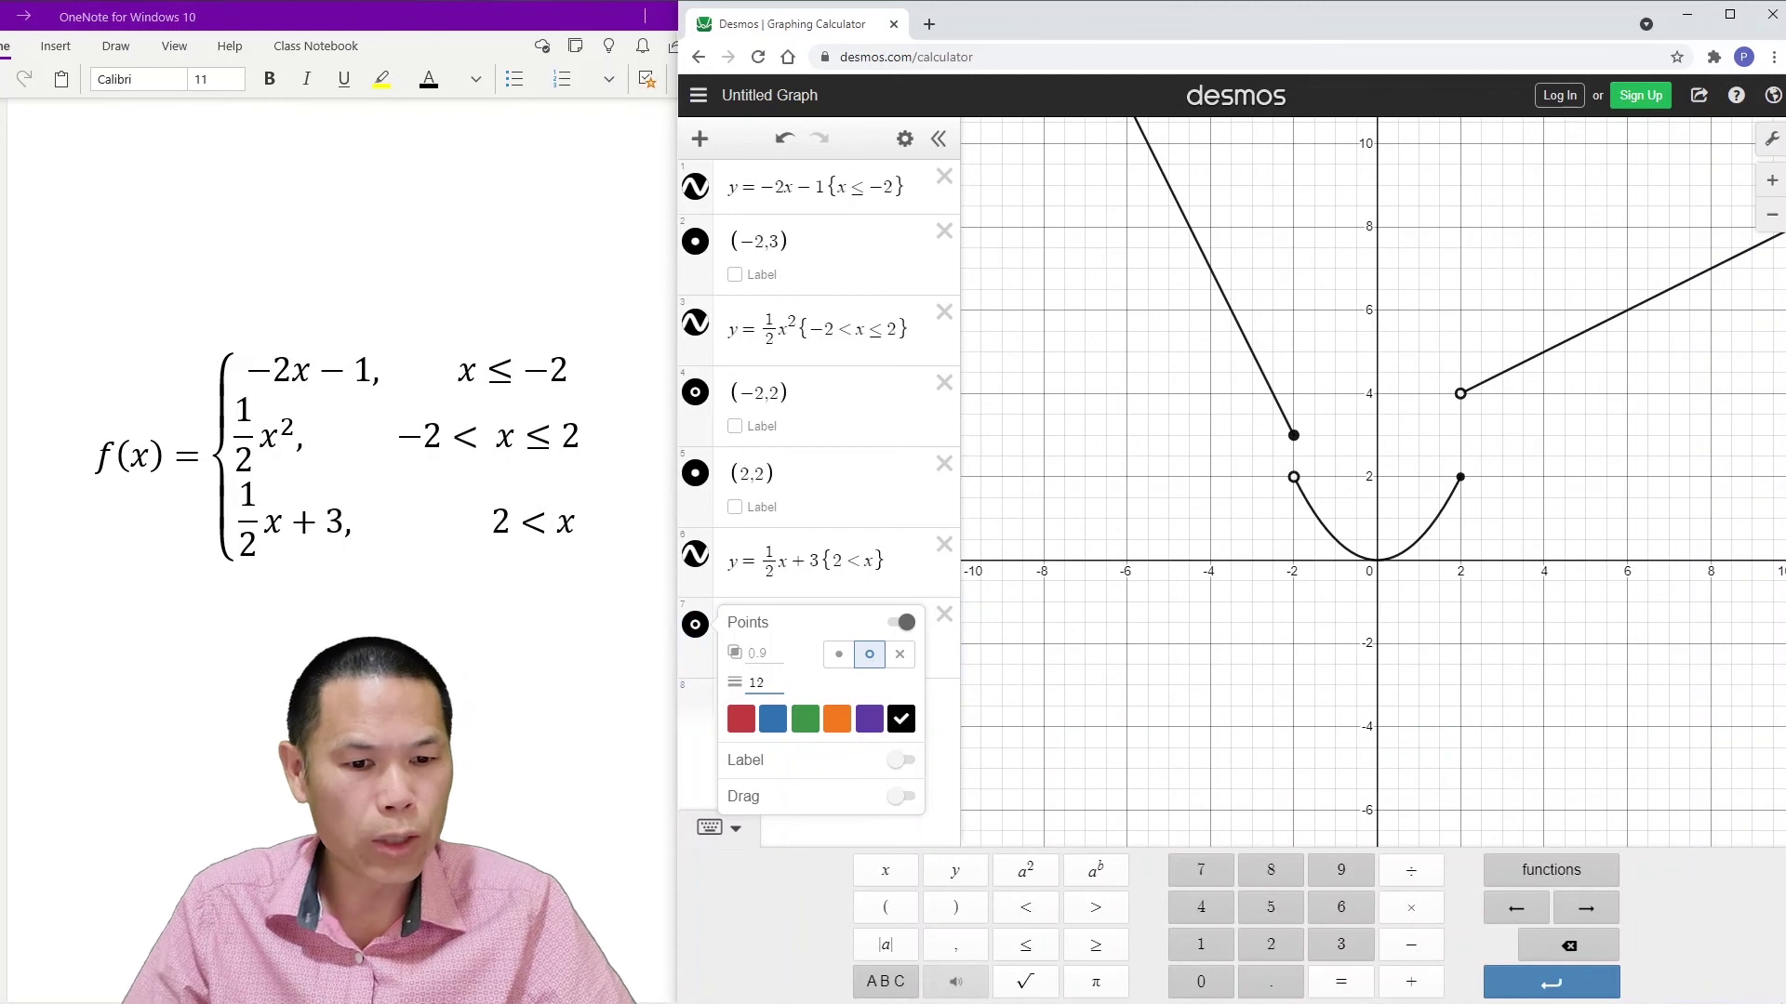
click(567, 722)
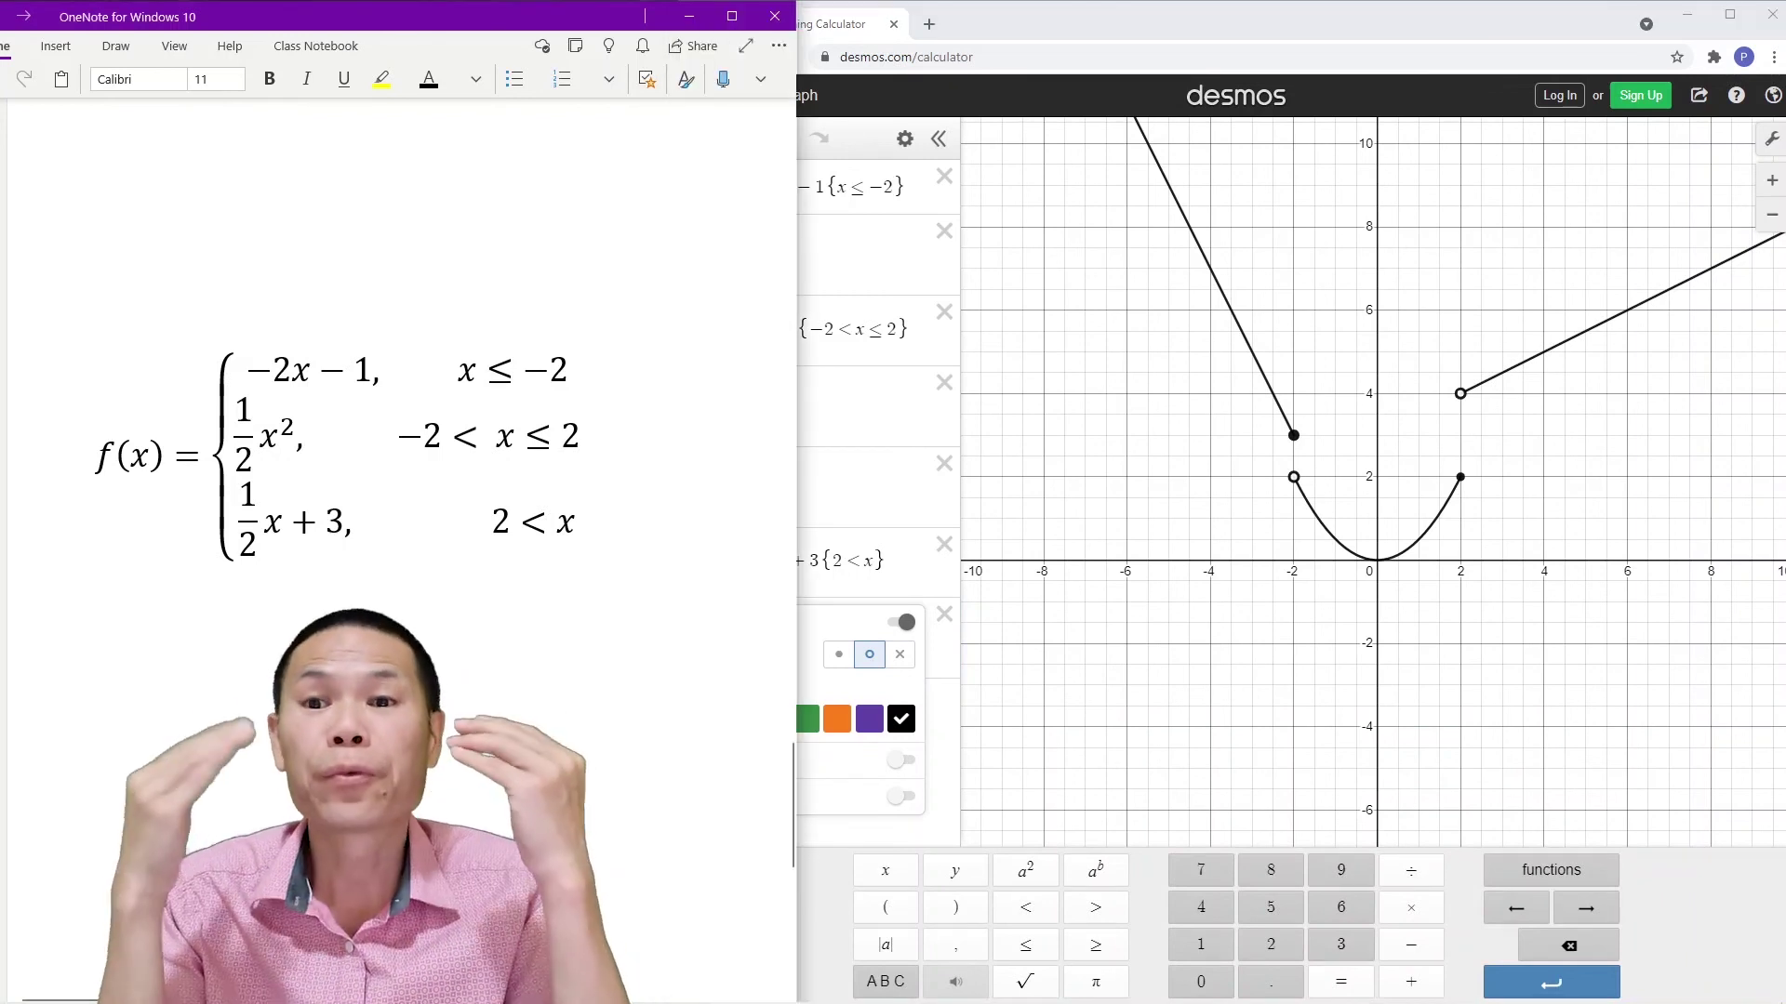